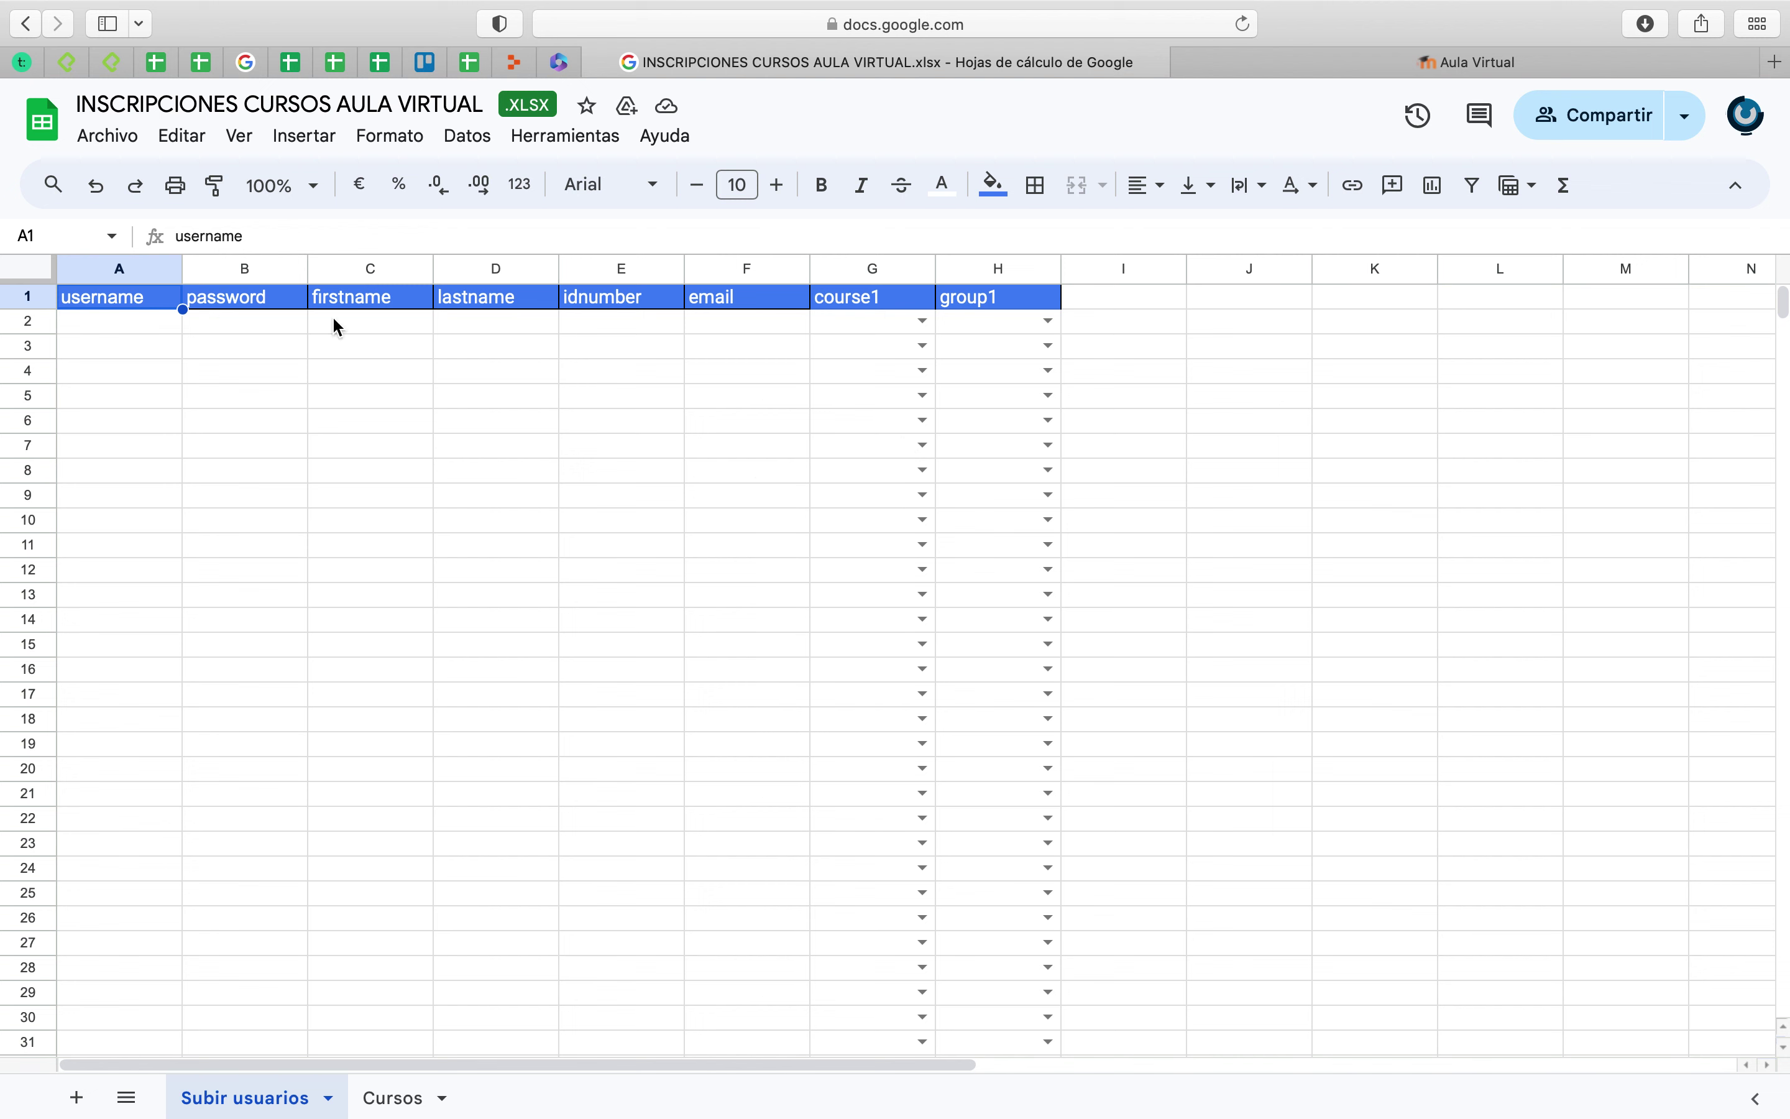
Enter the test user's e-mail in F2 and copy it into A2 as the username
{"action": "left_click", "coordinate": [748, 332]}
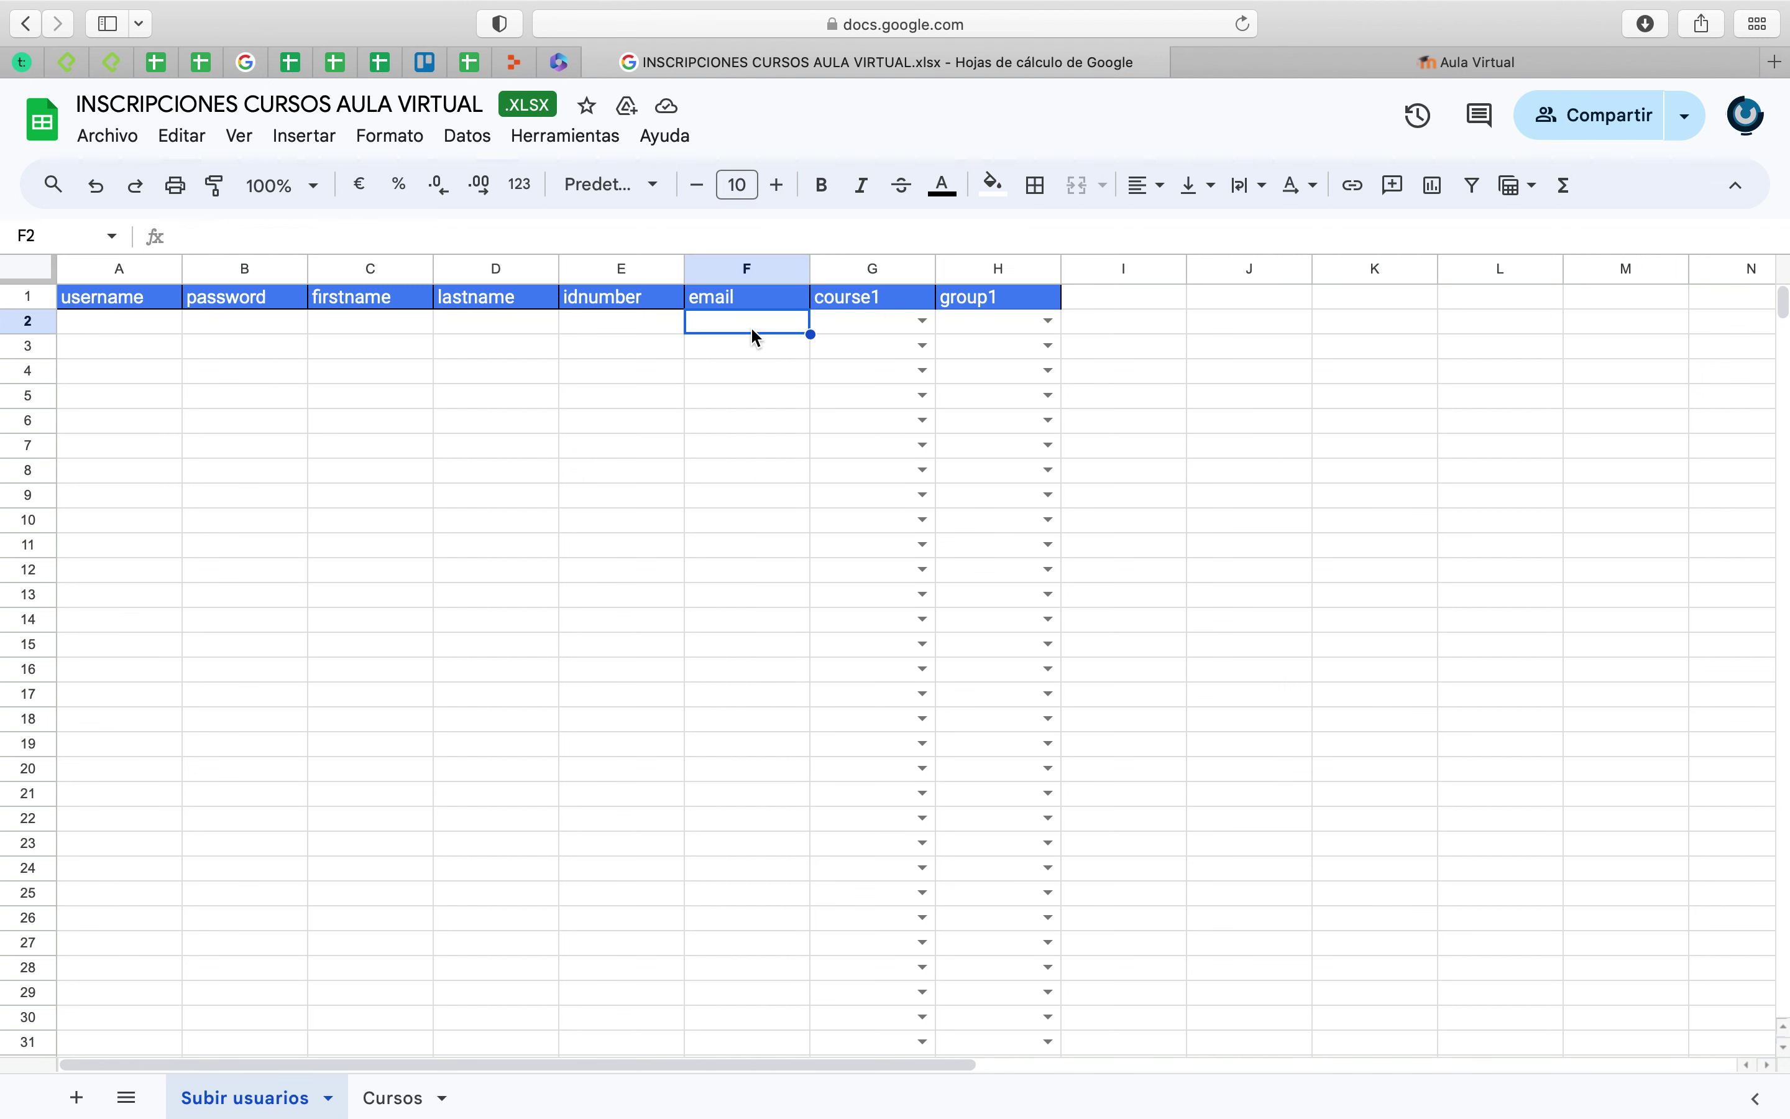
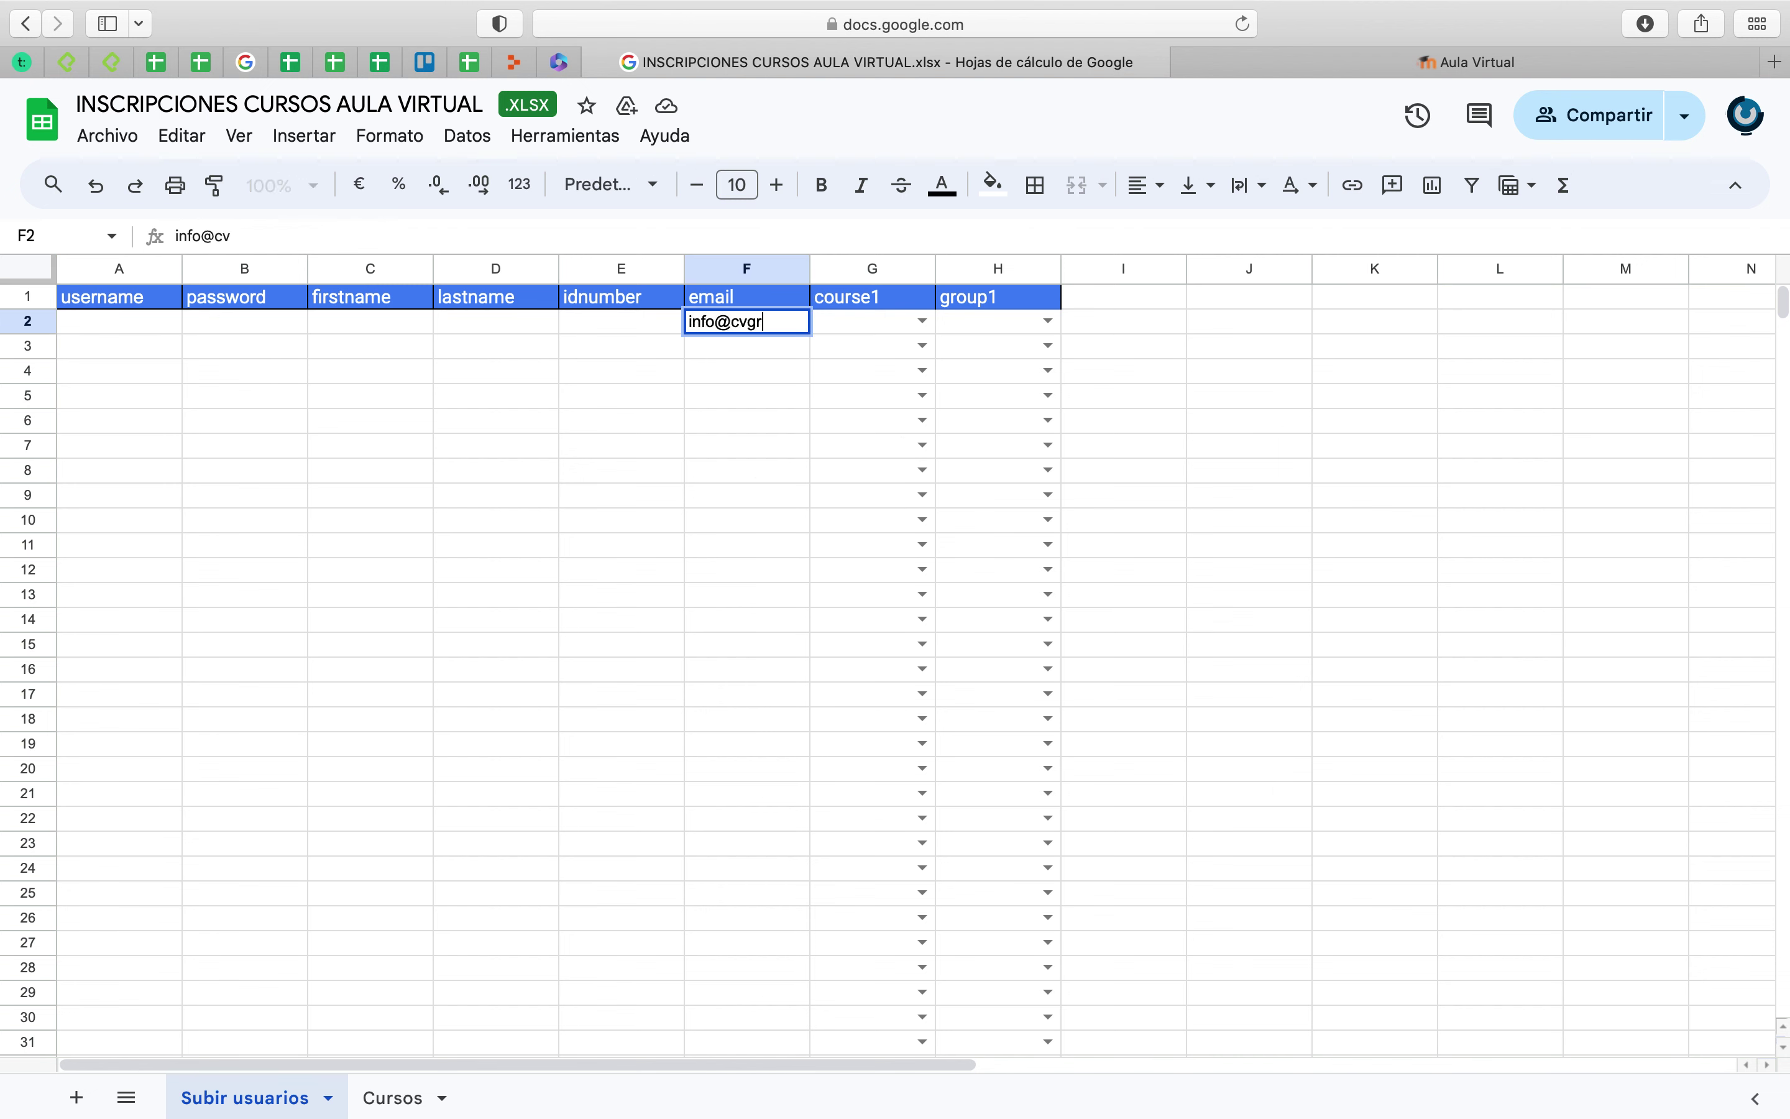
{"action": "key", "text": "Return"}
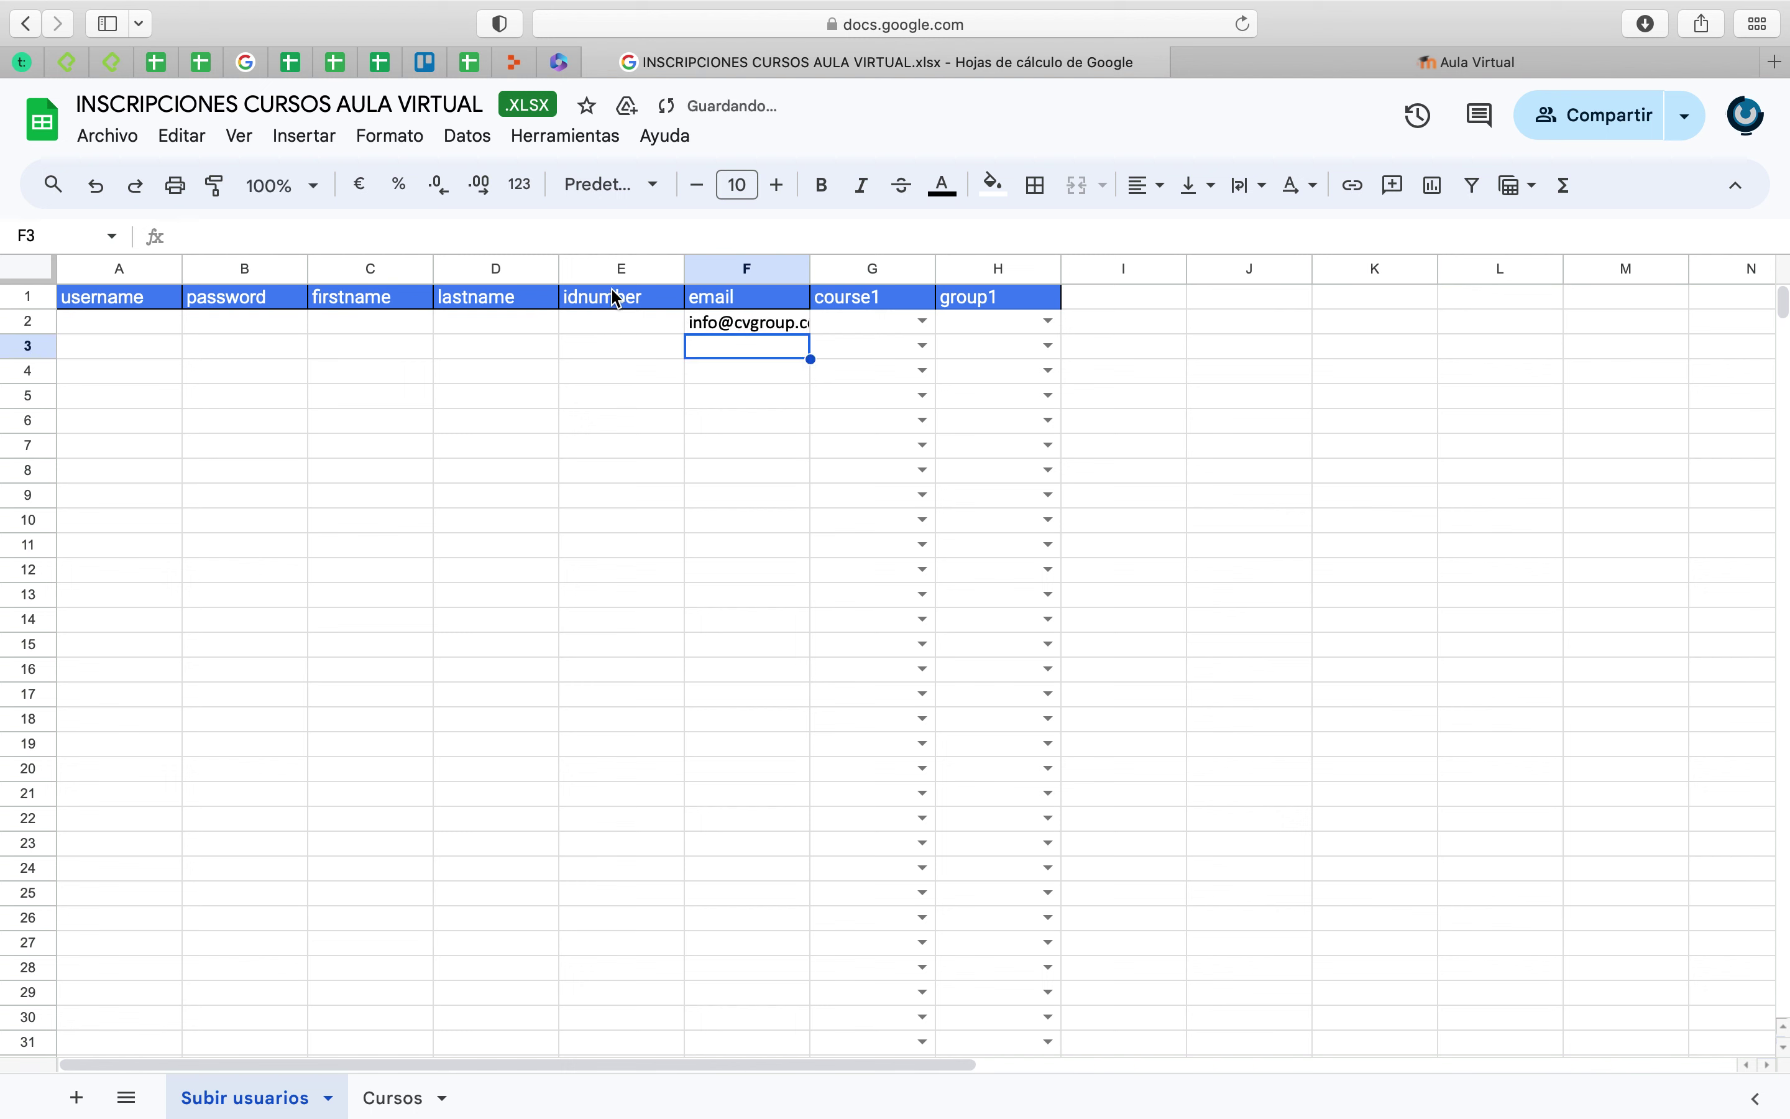
{"action": "left_click", "coordinate": [711, 325]}
{"action": "key", "text": "ctrl+c"}
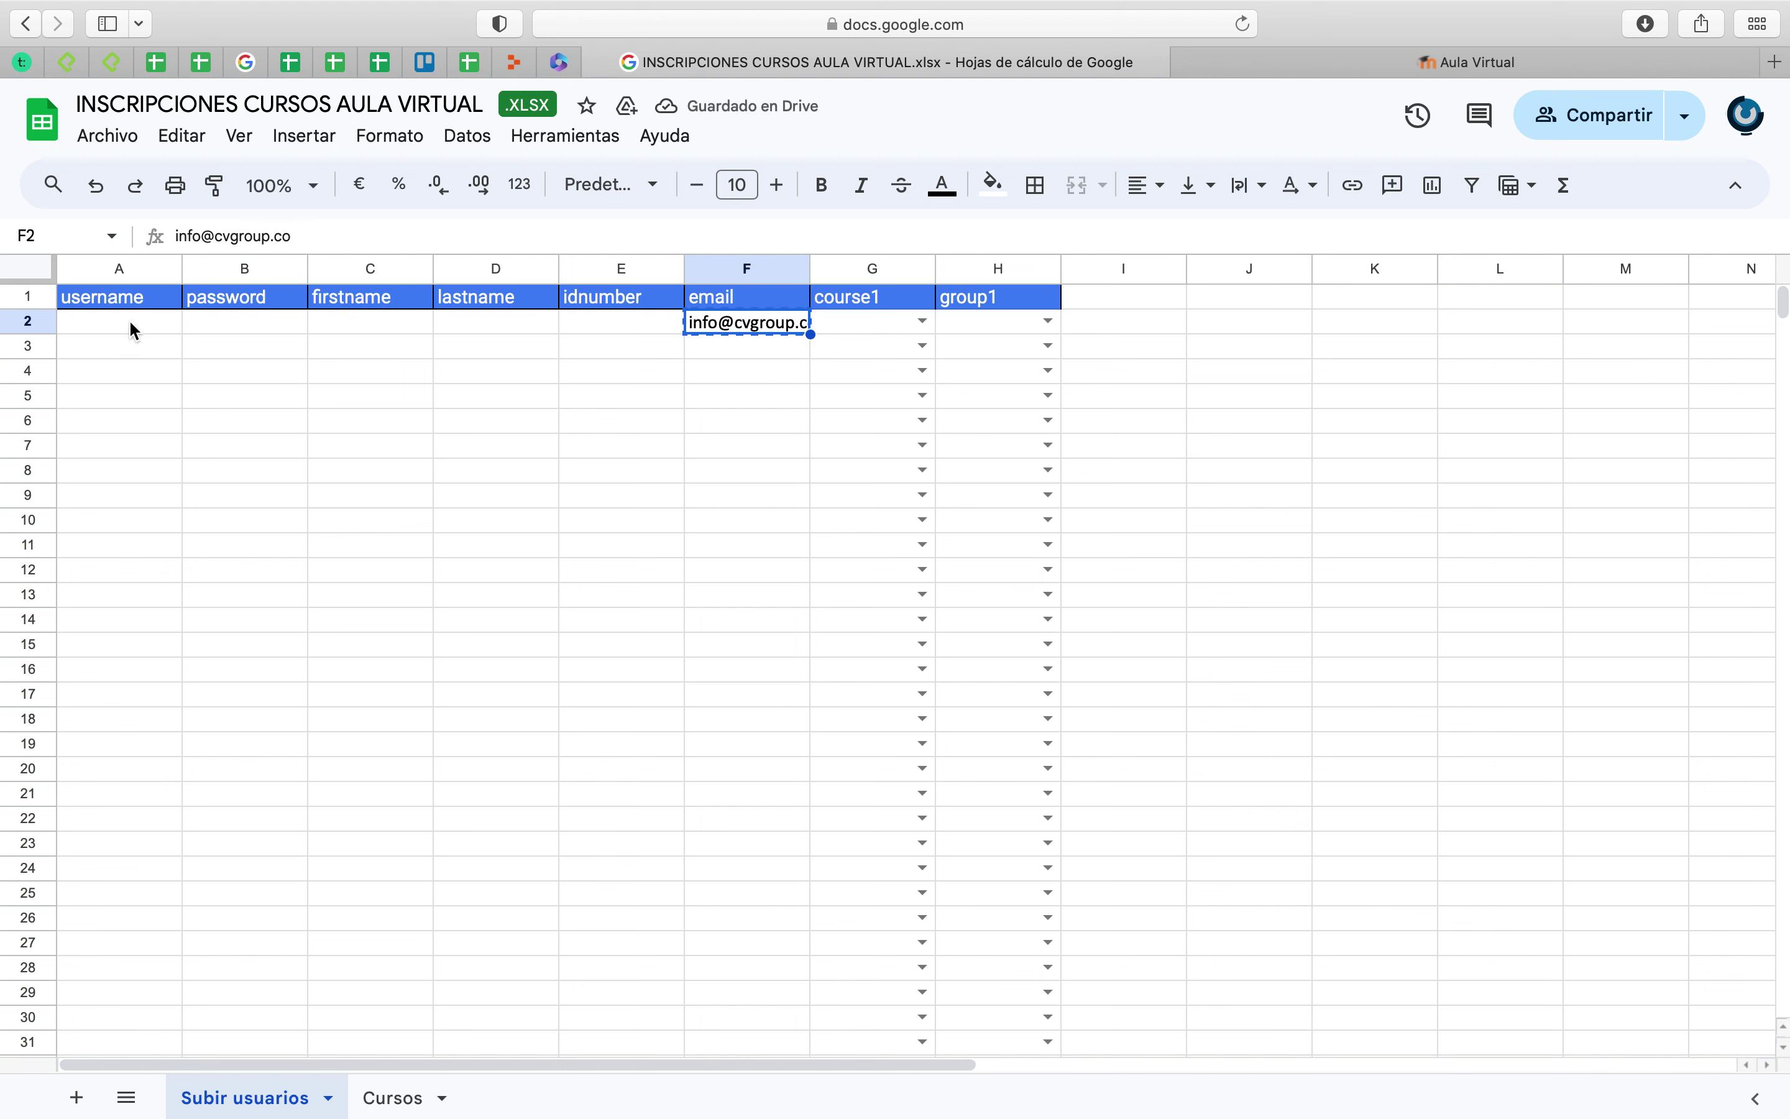
{"action": "left_click", "coordinate": [133, 331]}
{"action": "key", "text": "ctrl+v"}
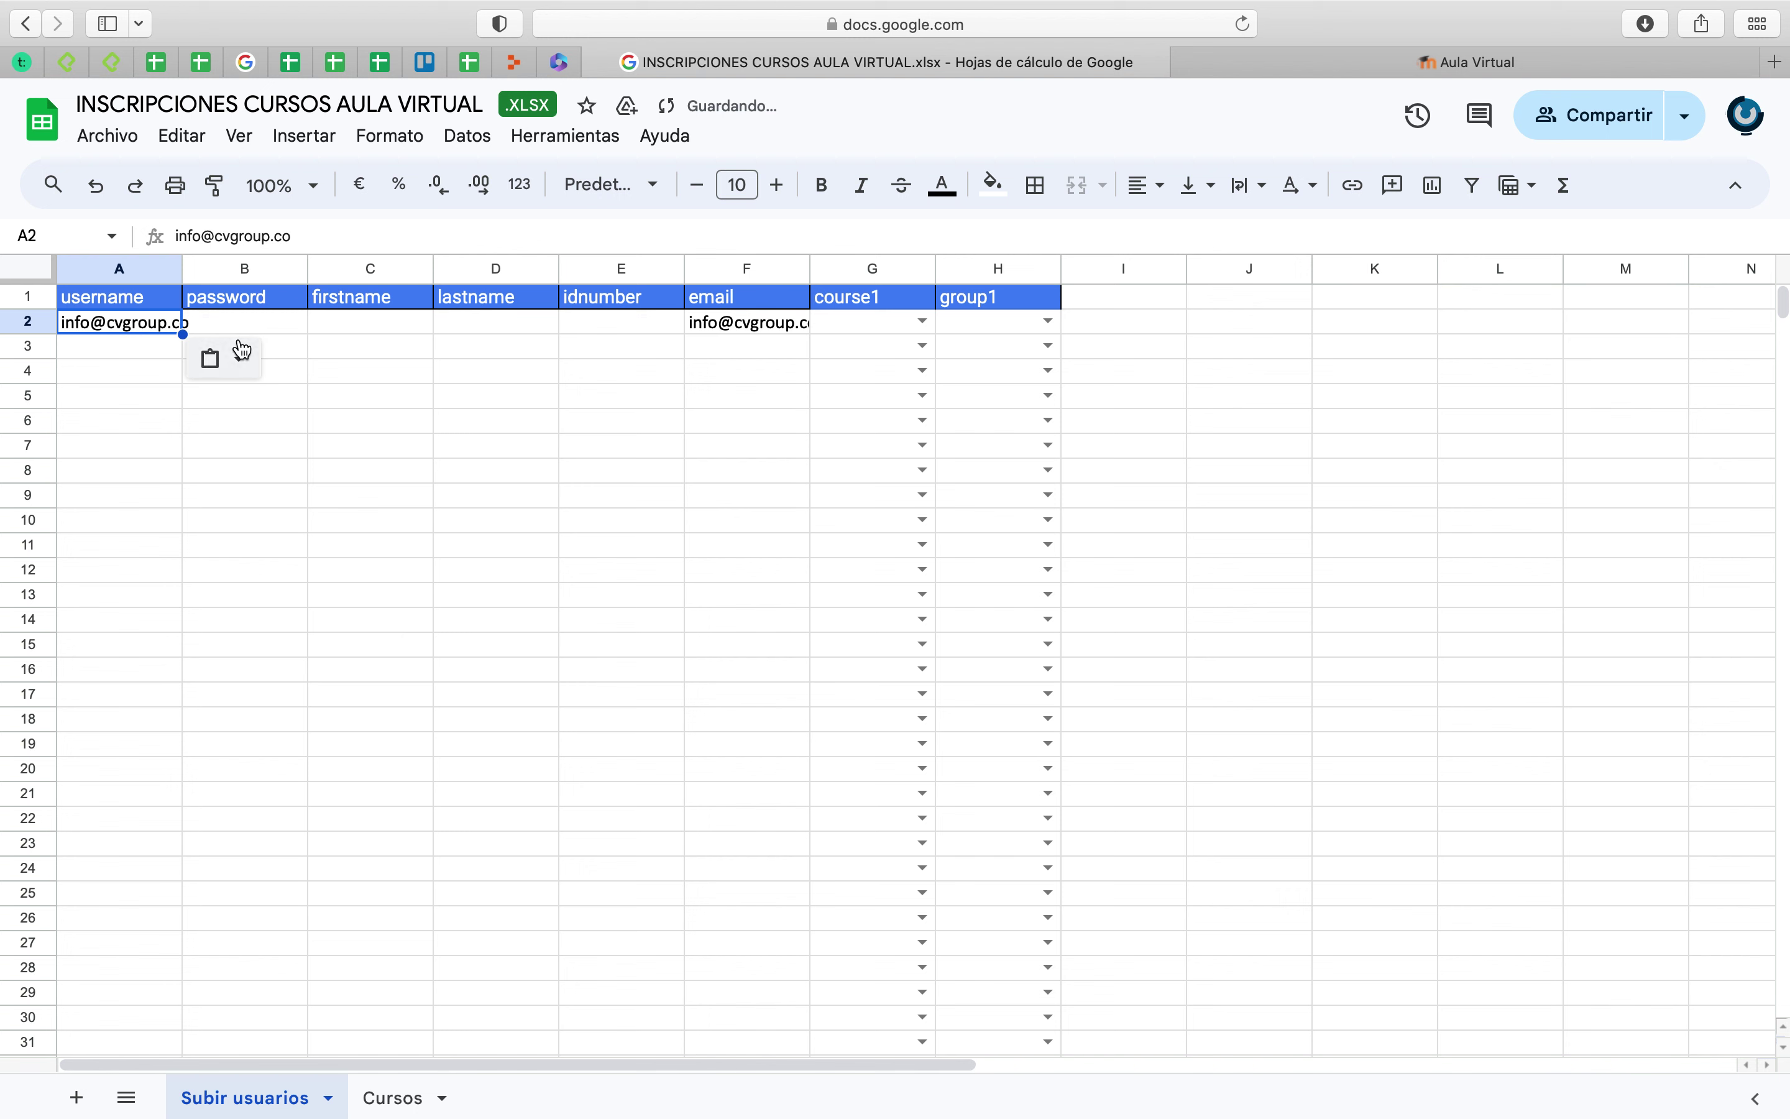
{"action": "left_click", "coordinate": [221, 356]}
Fill B2–D2 with the user's password, first name Prueba and last name Estudiante
{"action": "left_click", "coordinate": [262, 334]}
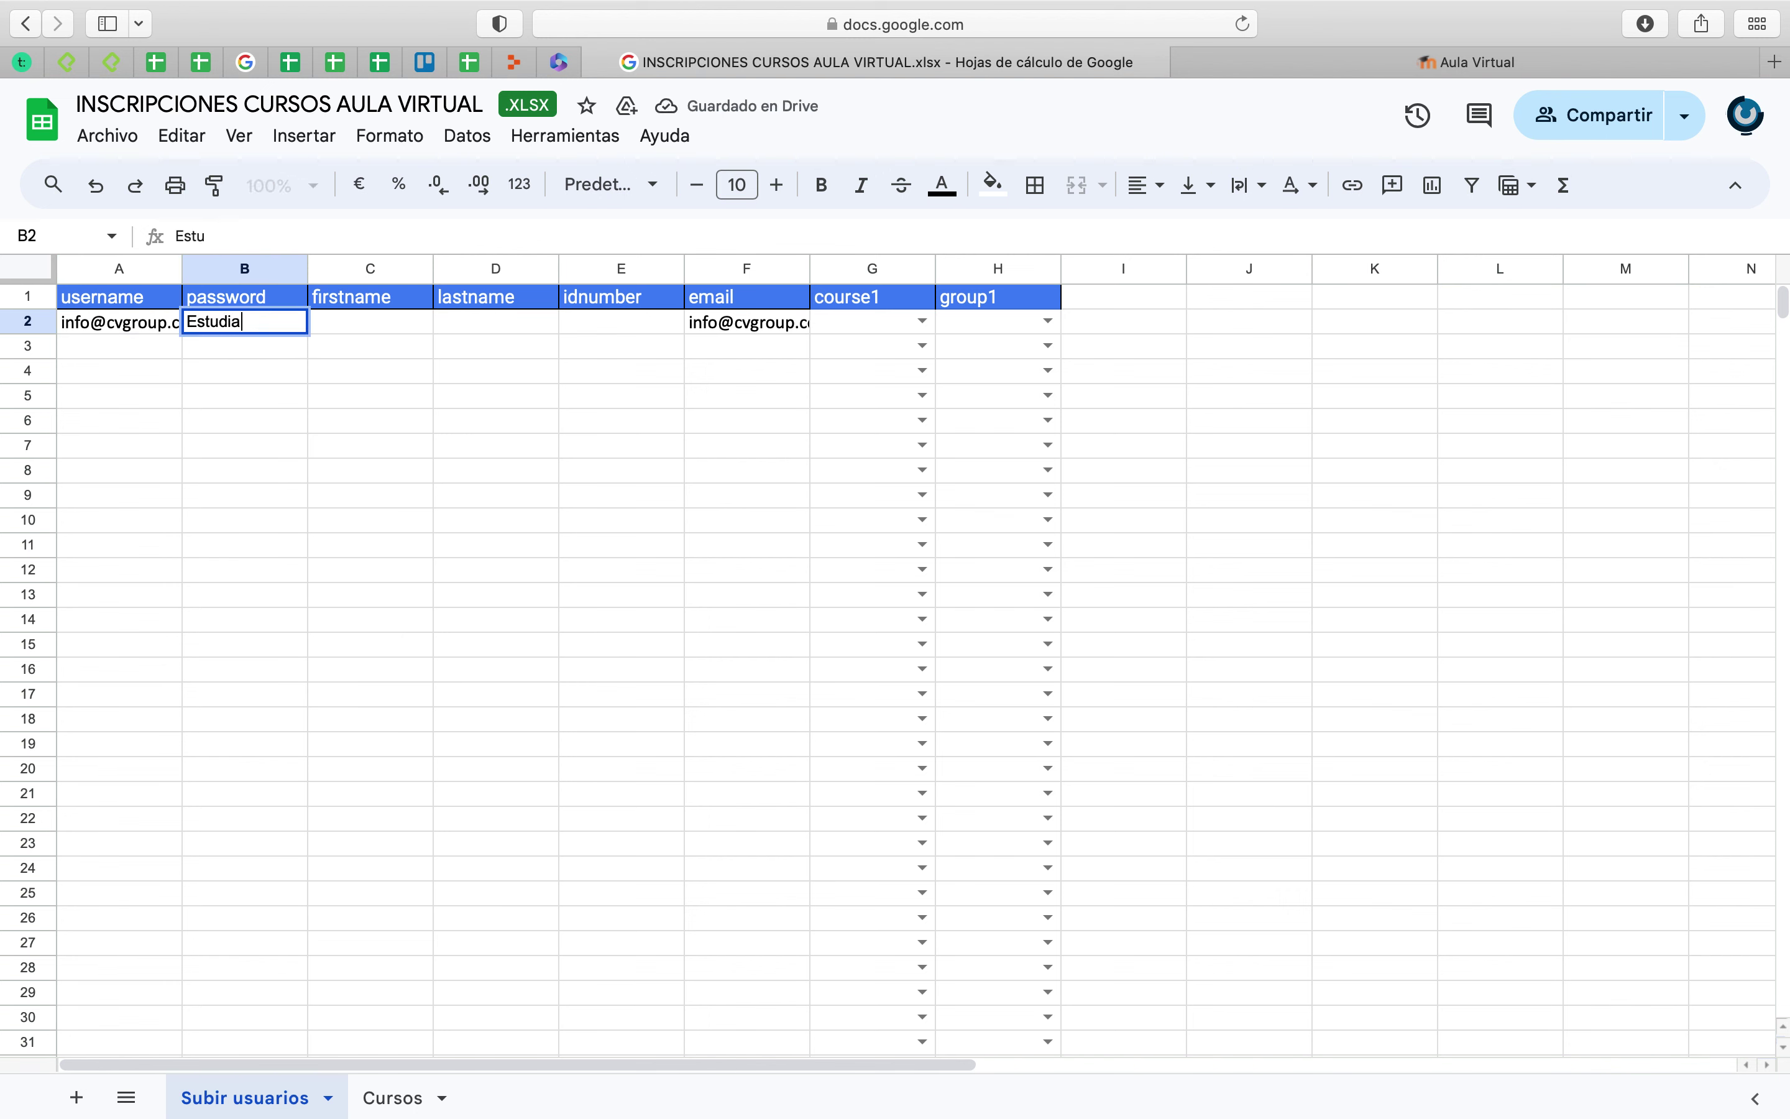
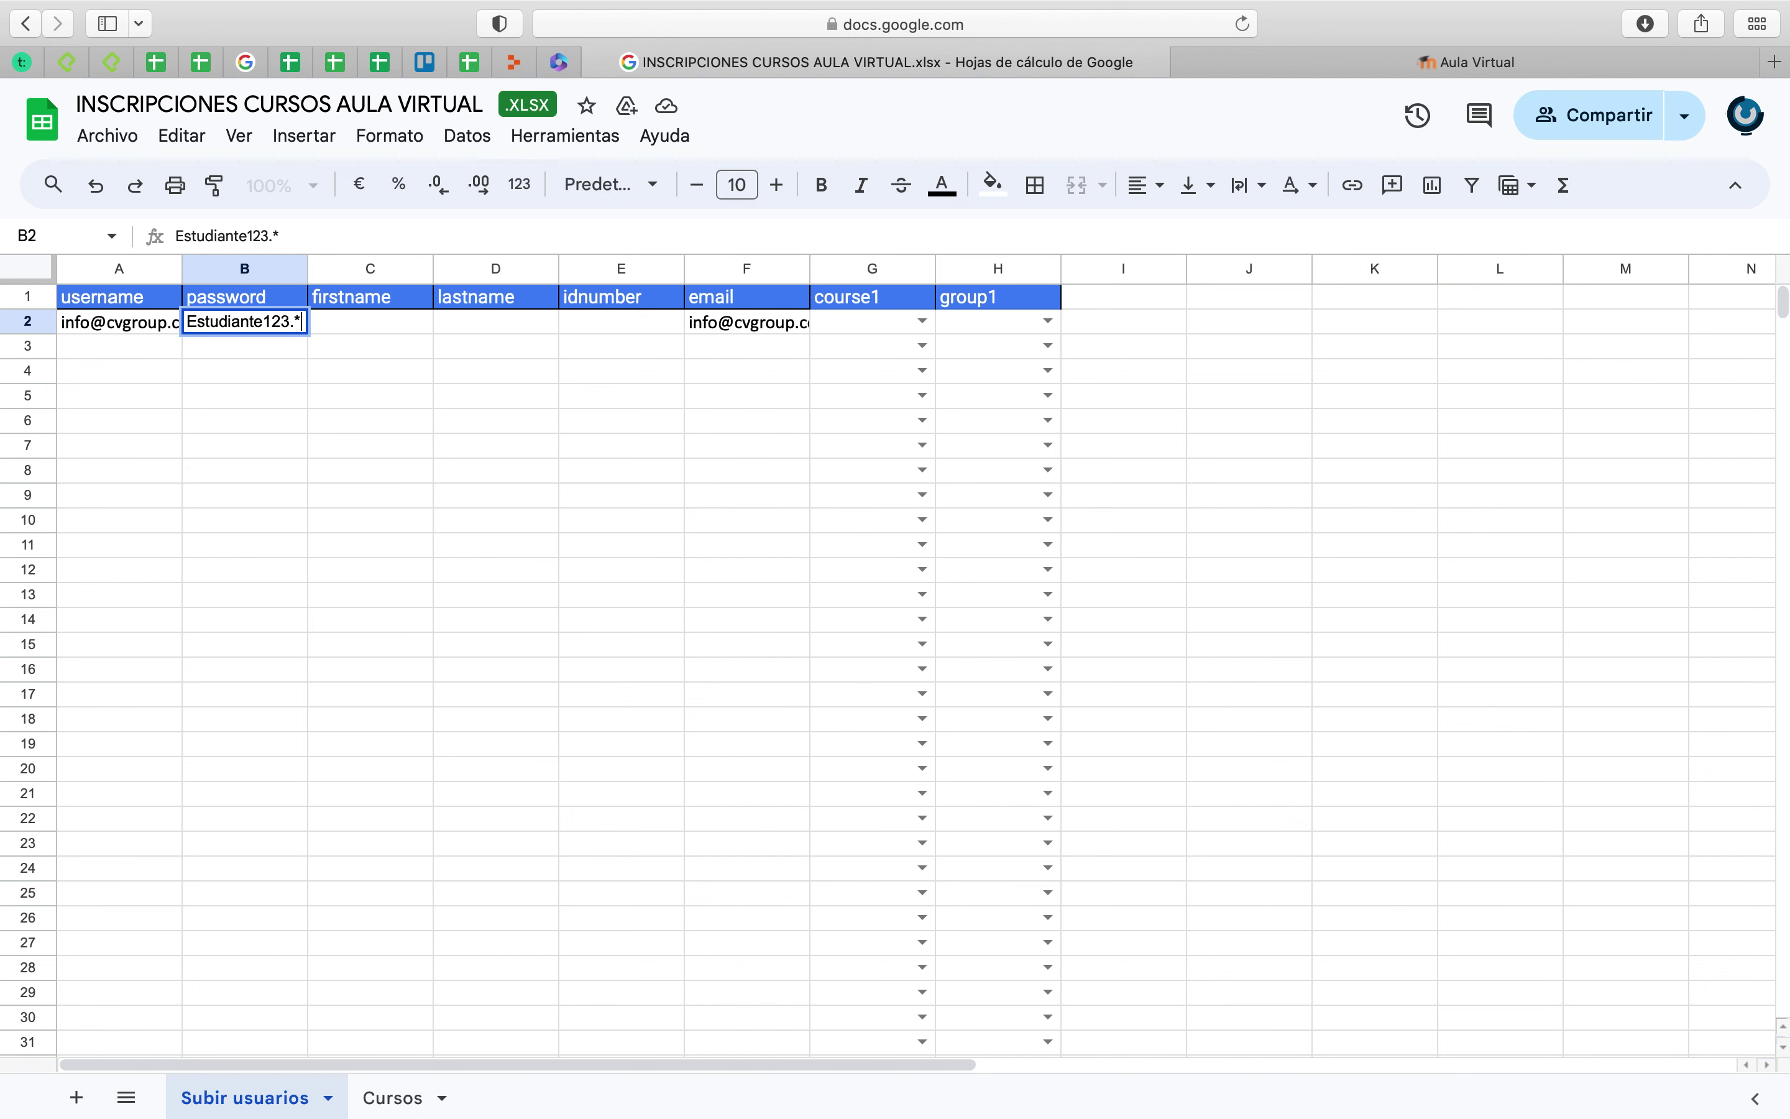
{"action": "key", "text": "Return"}
{"action": "left_click", "coordinate": [360, 328]}
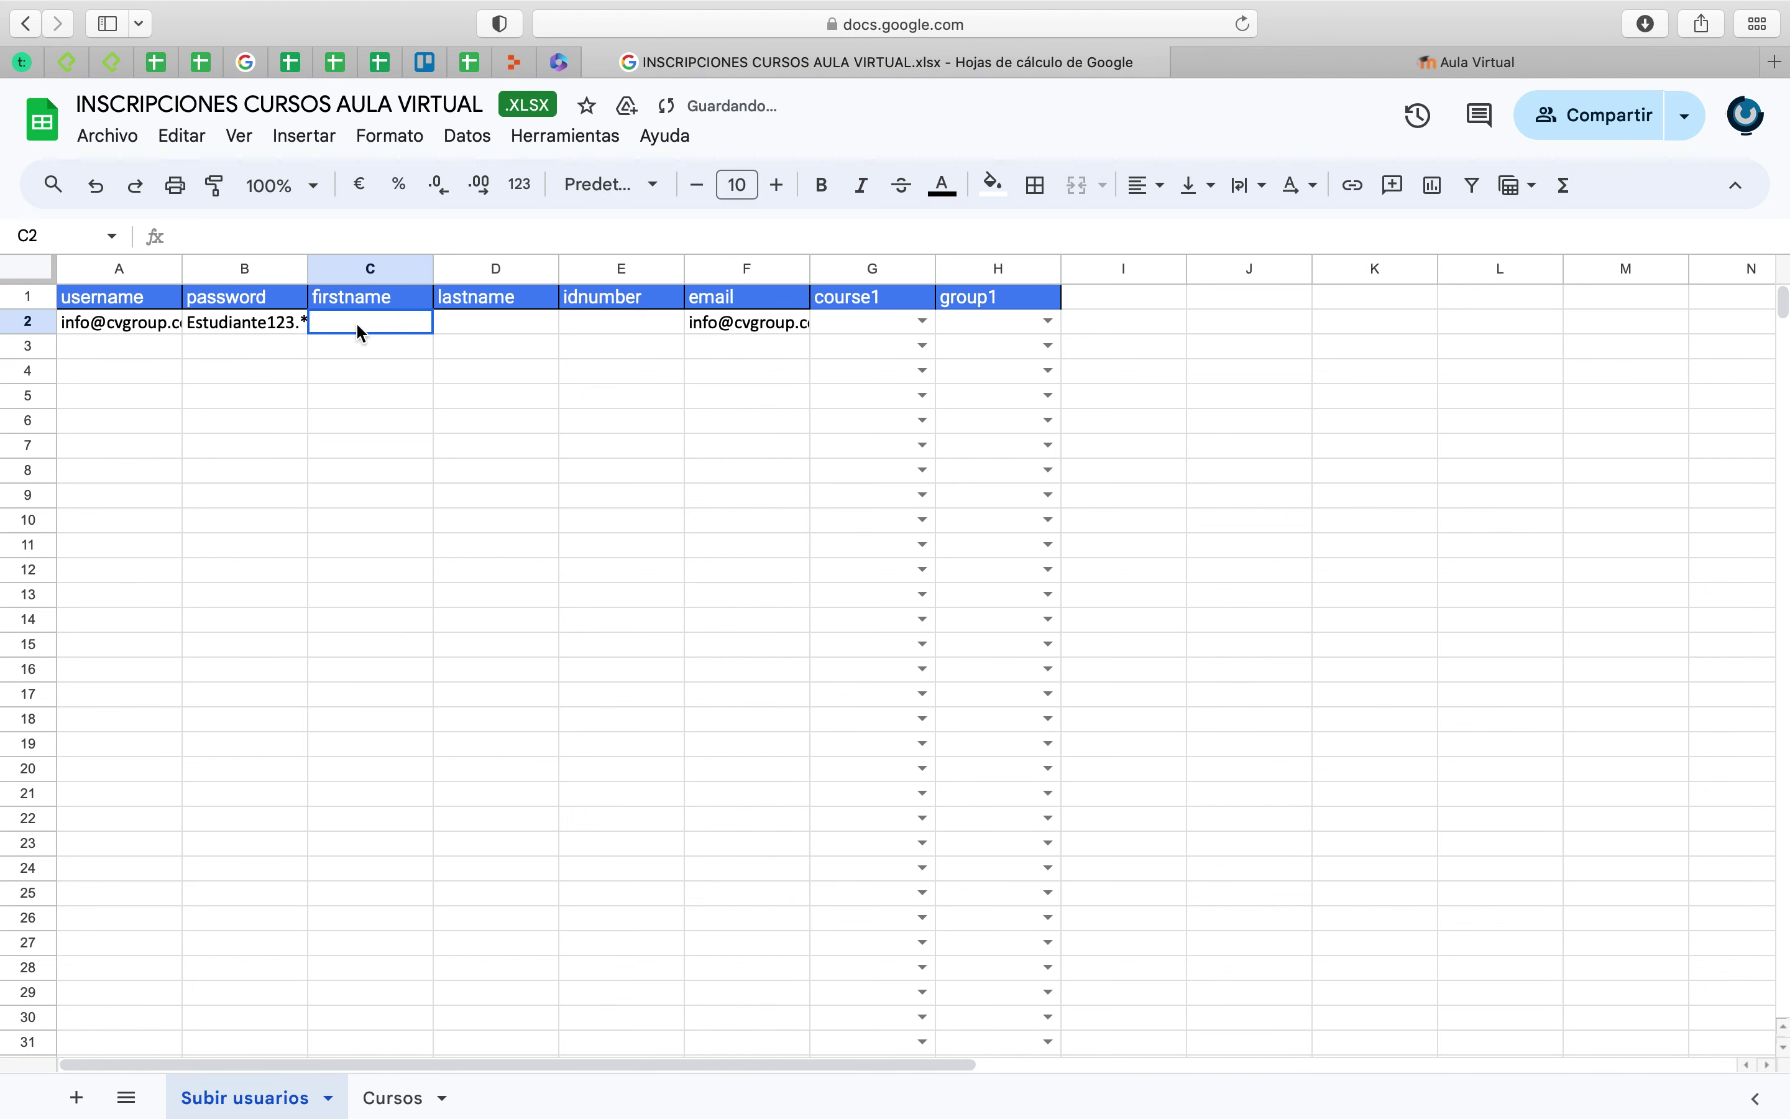
{"action": "type", "text": "Prueba"}
{"action": "key", "text": "Tab"}
{"action": "type", "text": "Estudi"}
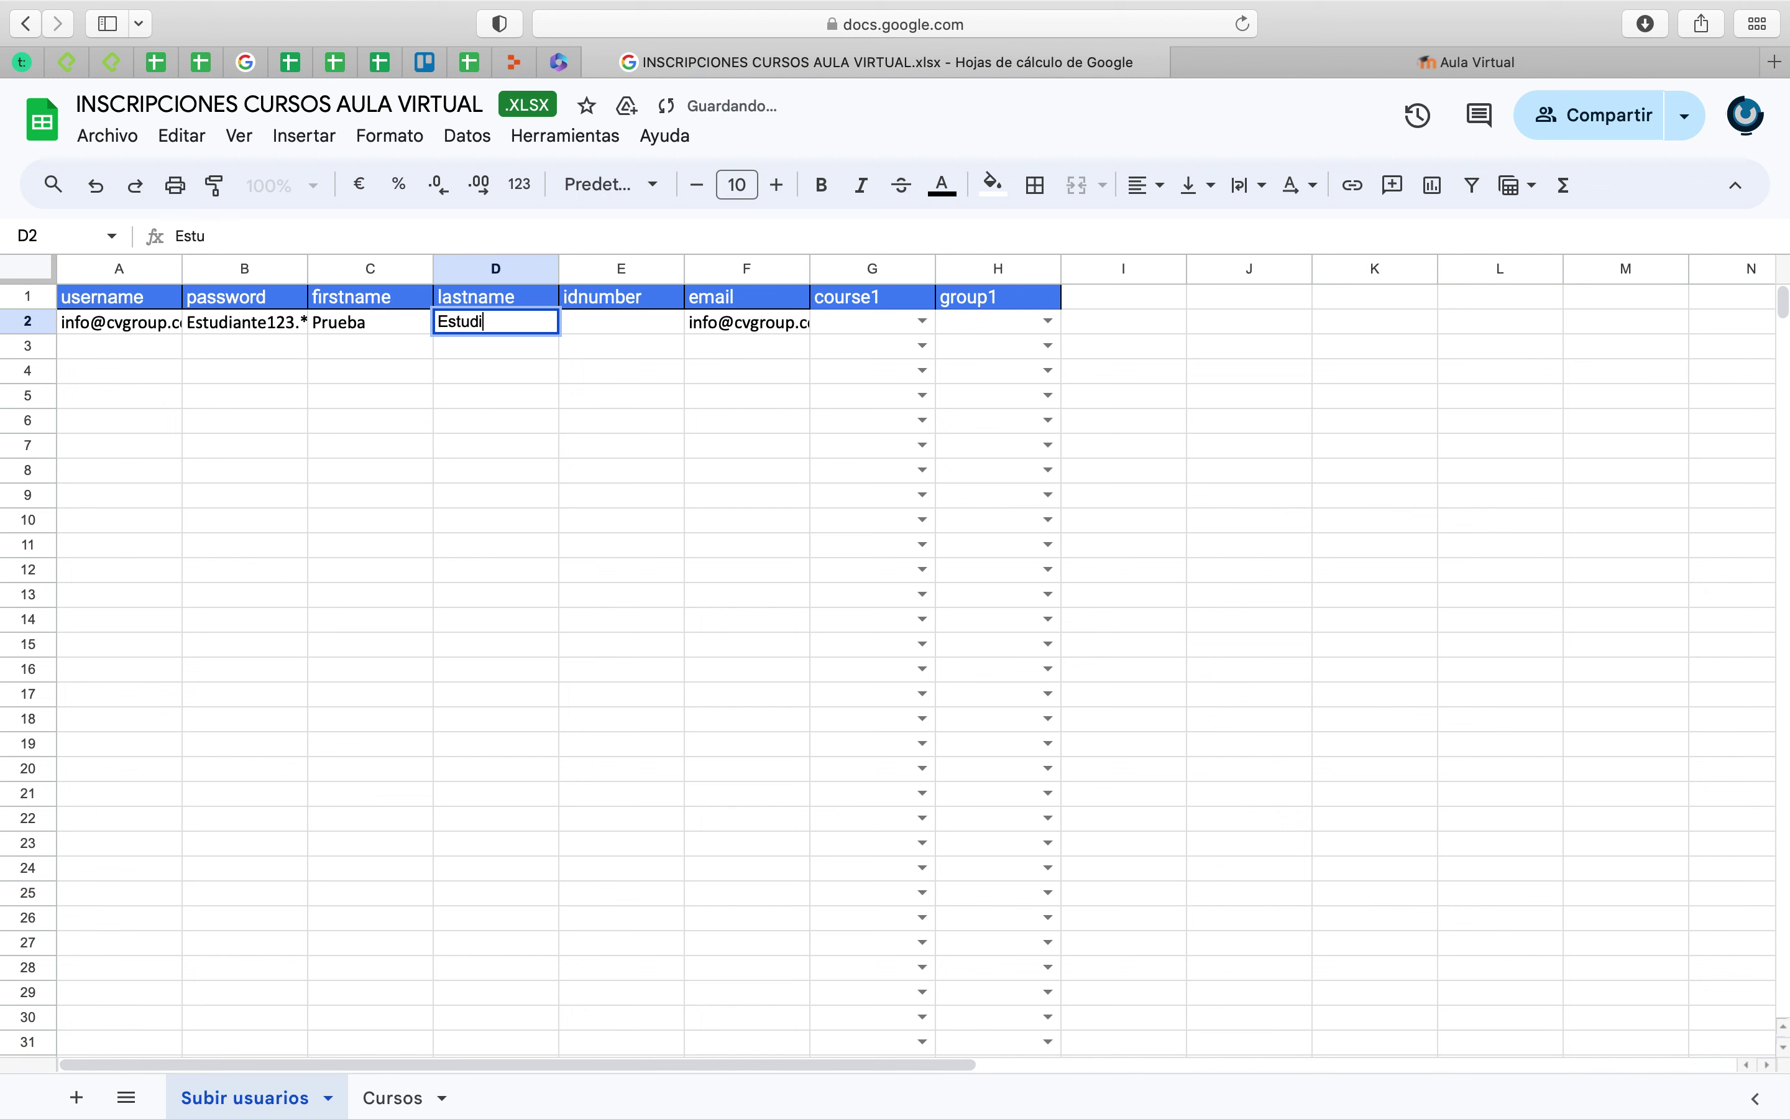
{"action": "type", "text": "ante"}
{"action": "left_click", "coordinate": [645, 473]}
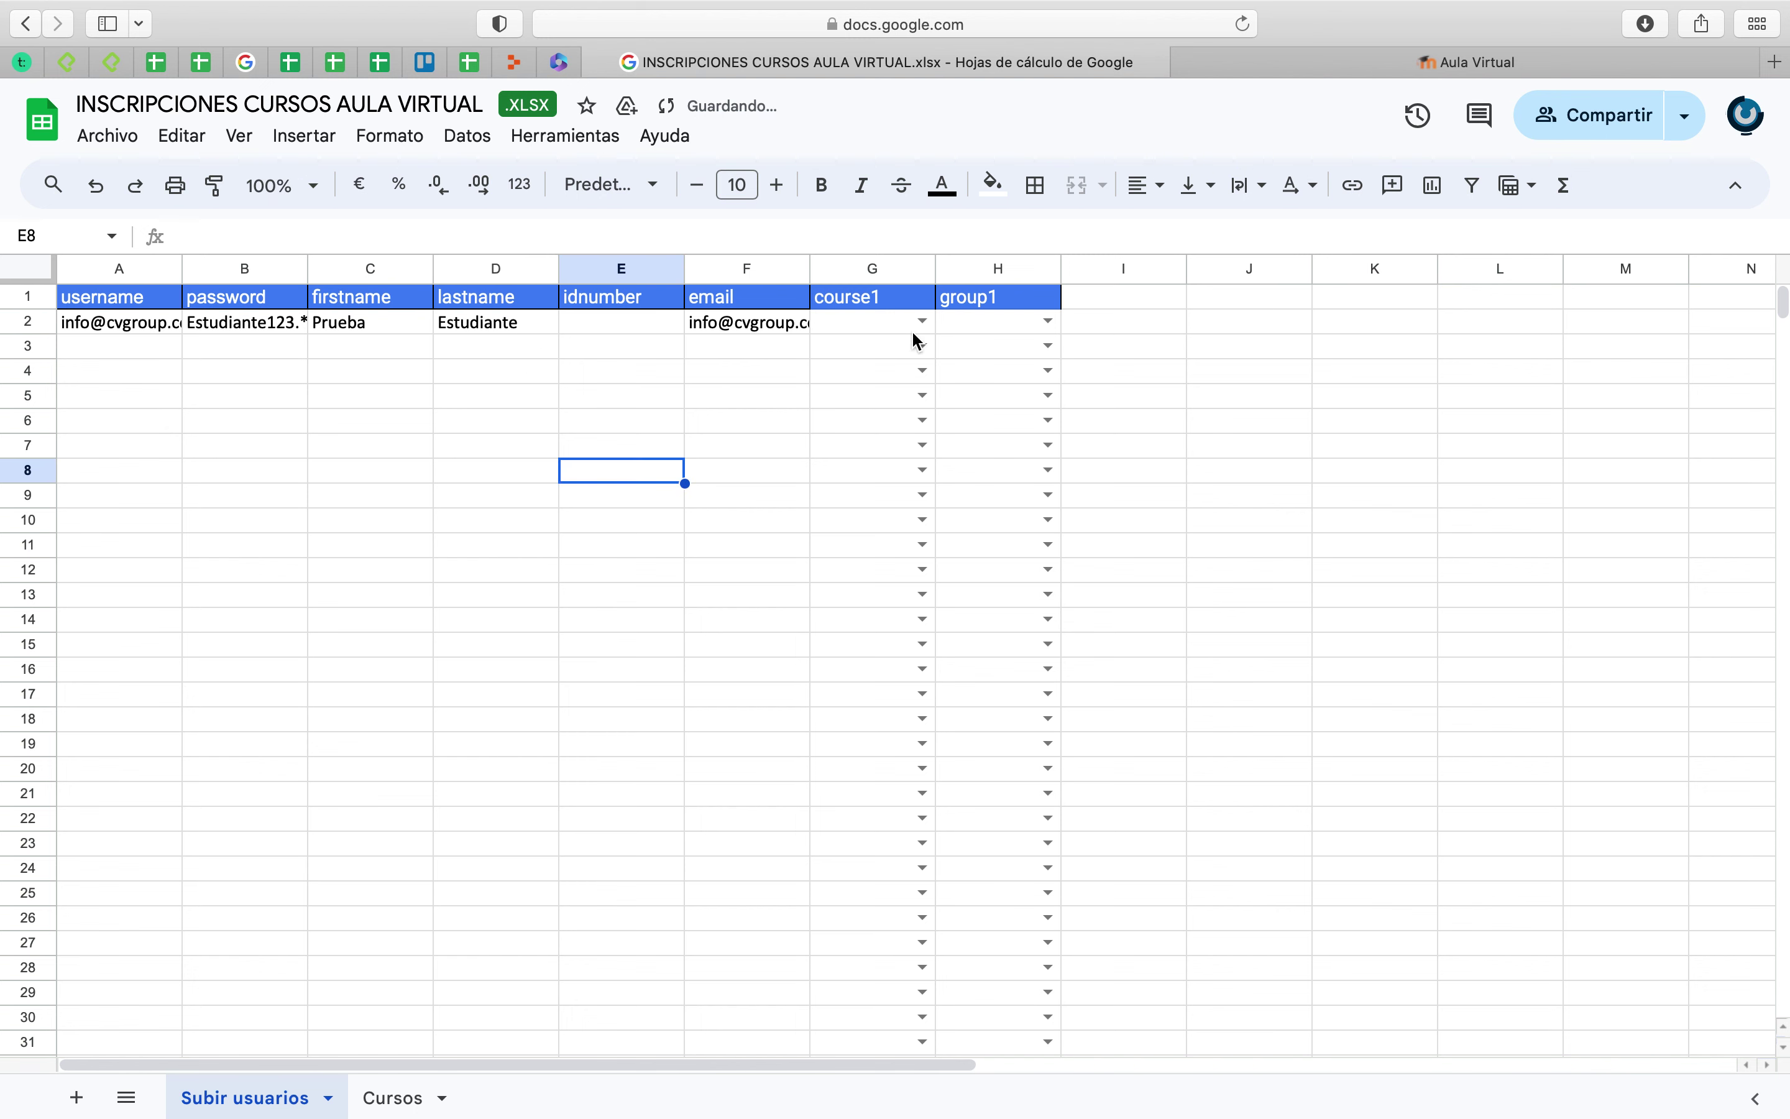
Set row 2's course to RCP Básico in G2 and group to ITEA in H2
{"action": "left_click", "coordinate": [923, 322]}
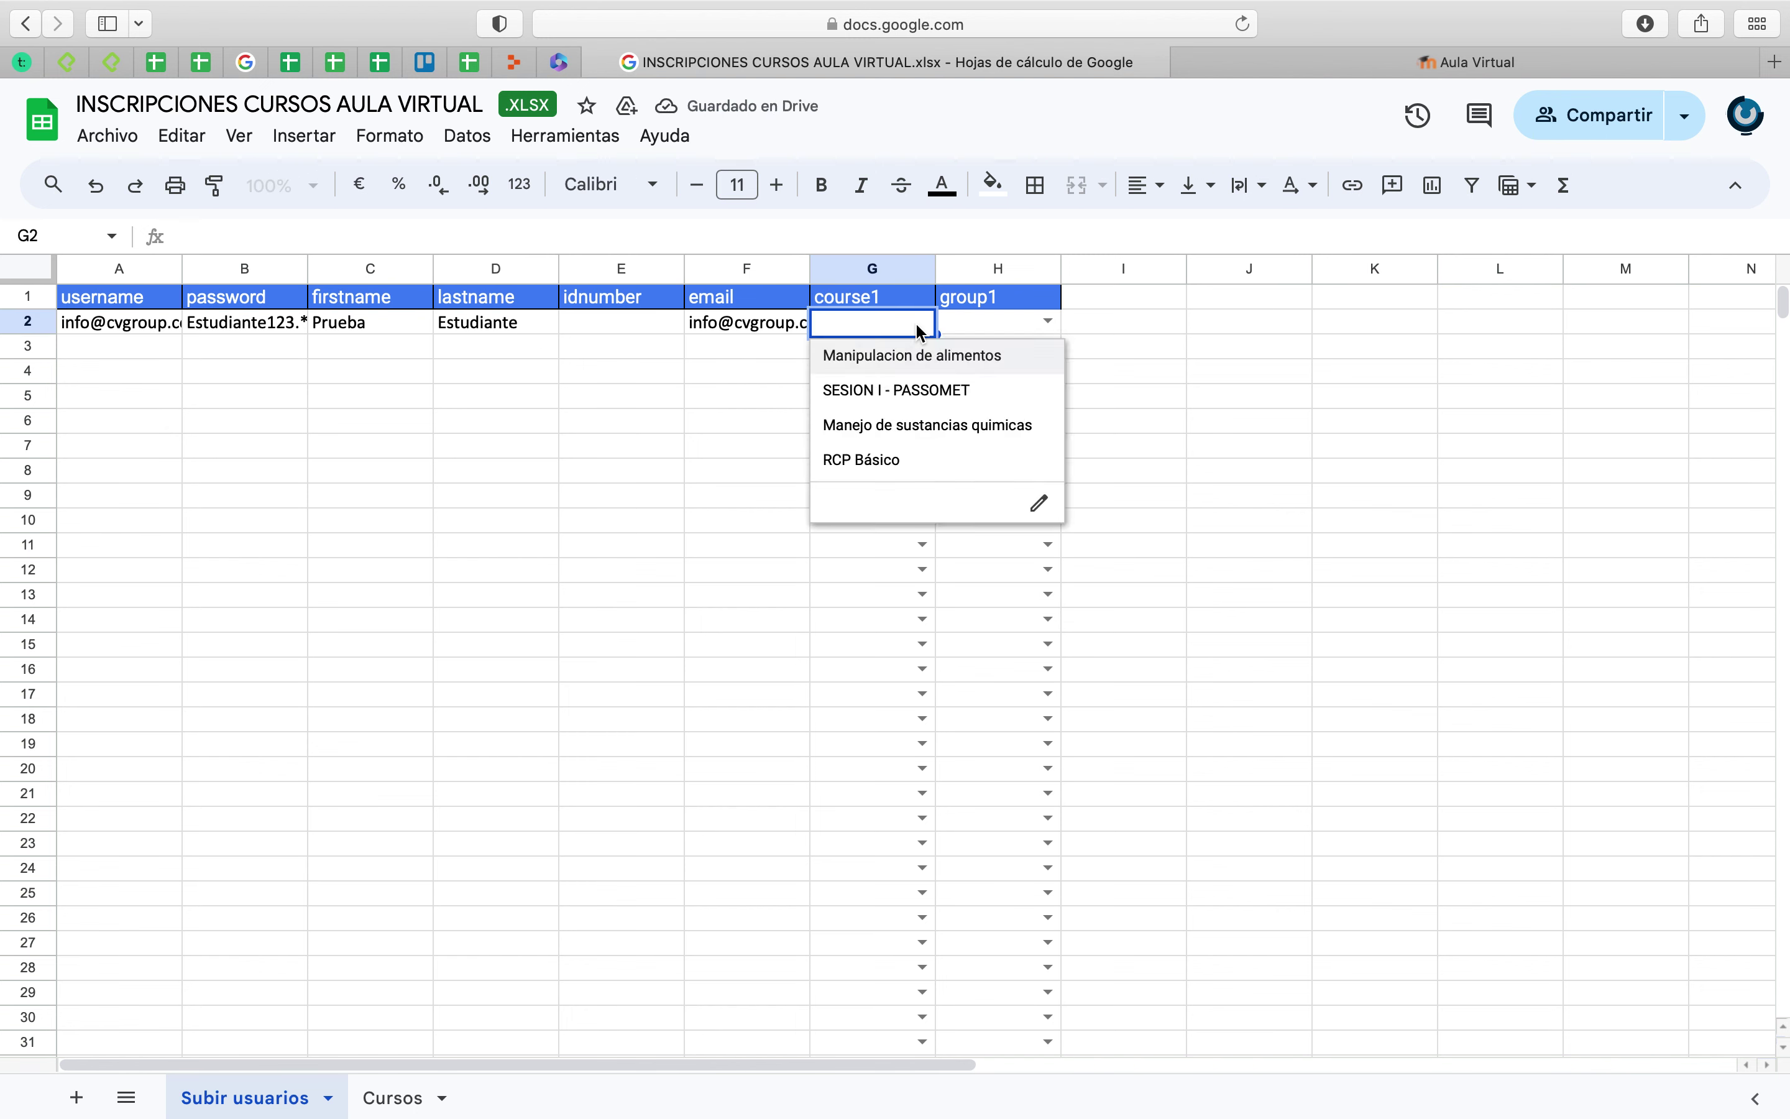
{"action": "left_click", "coordinate": [906, 392]}
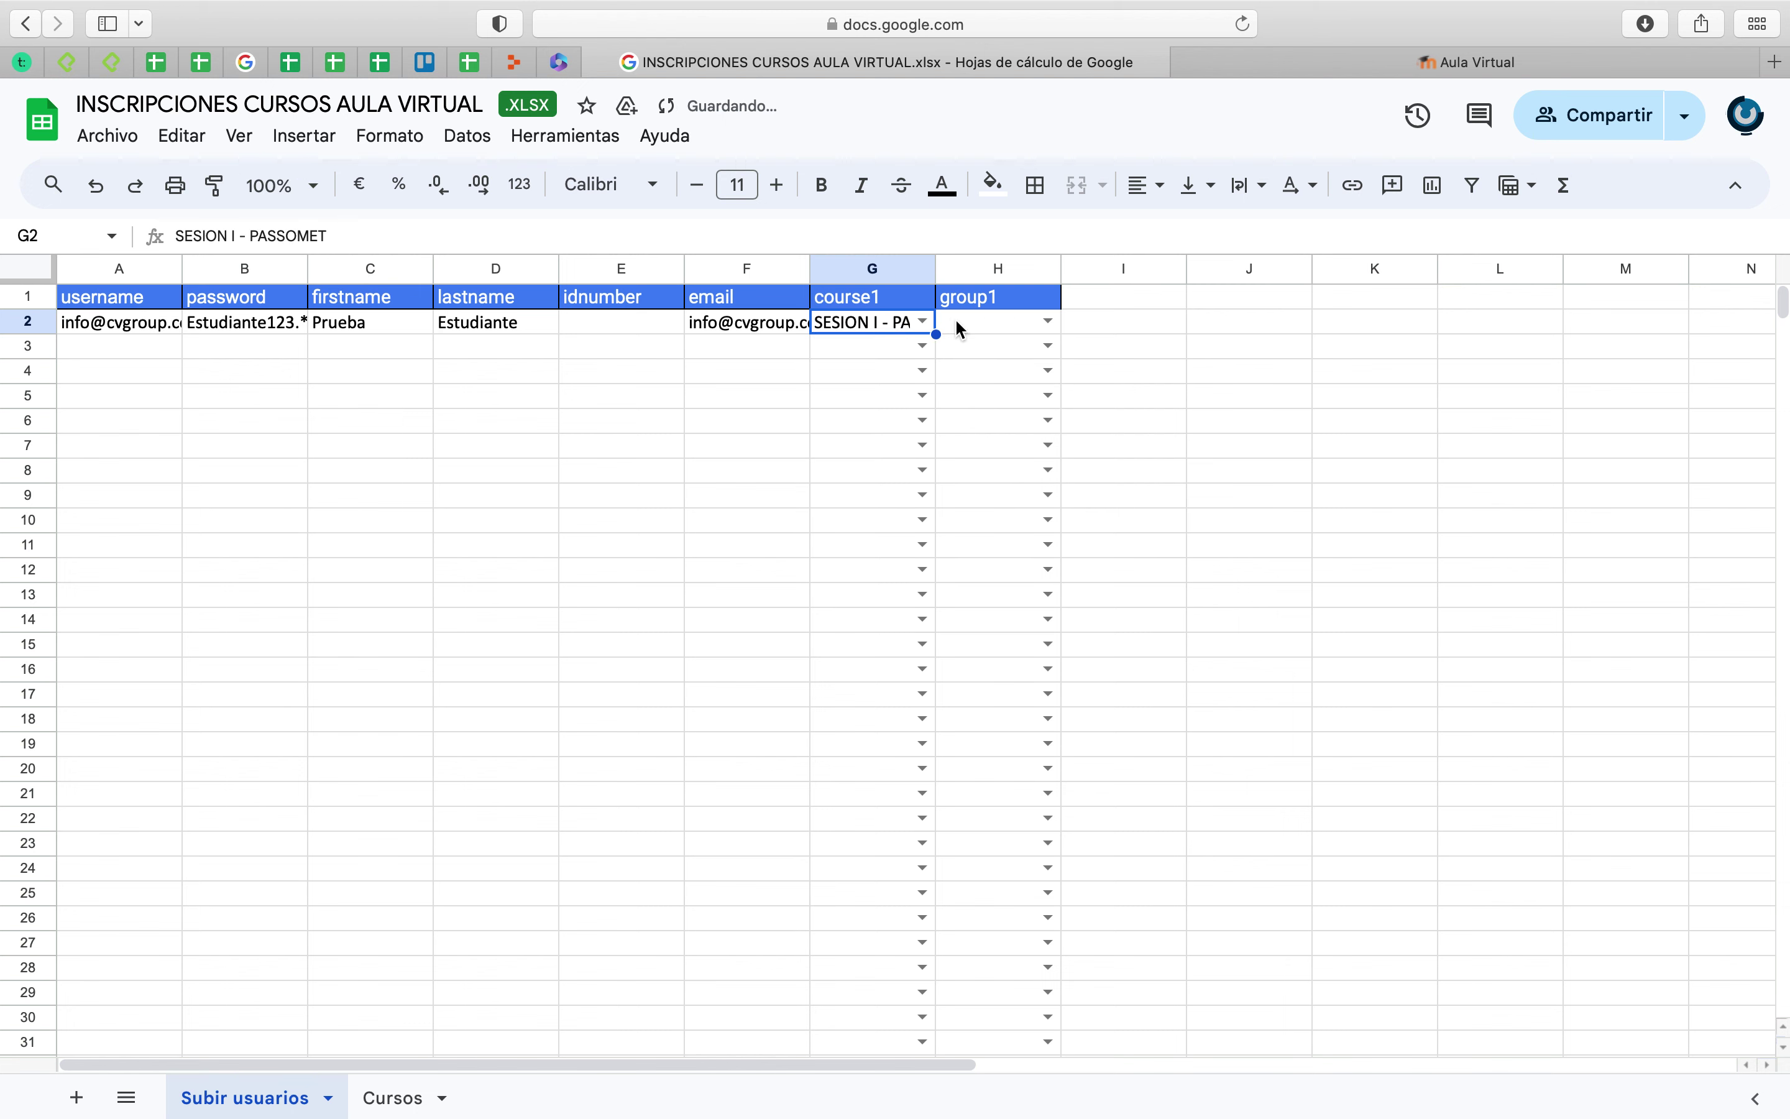
{"action": "left_click", "coordinate": [922, 323]}
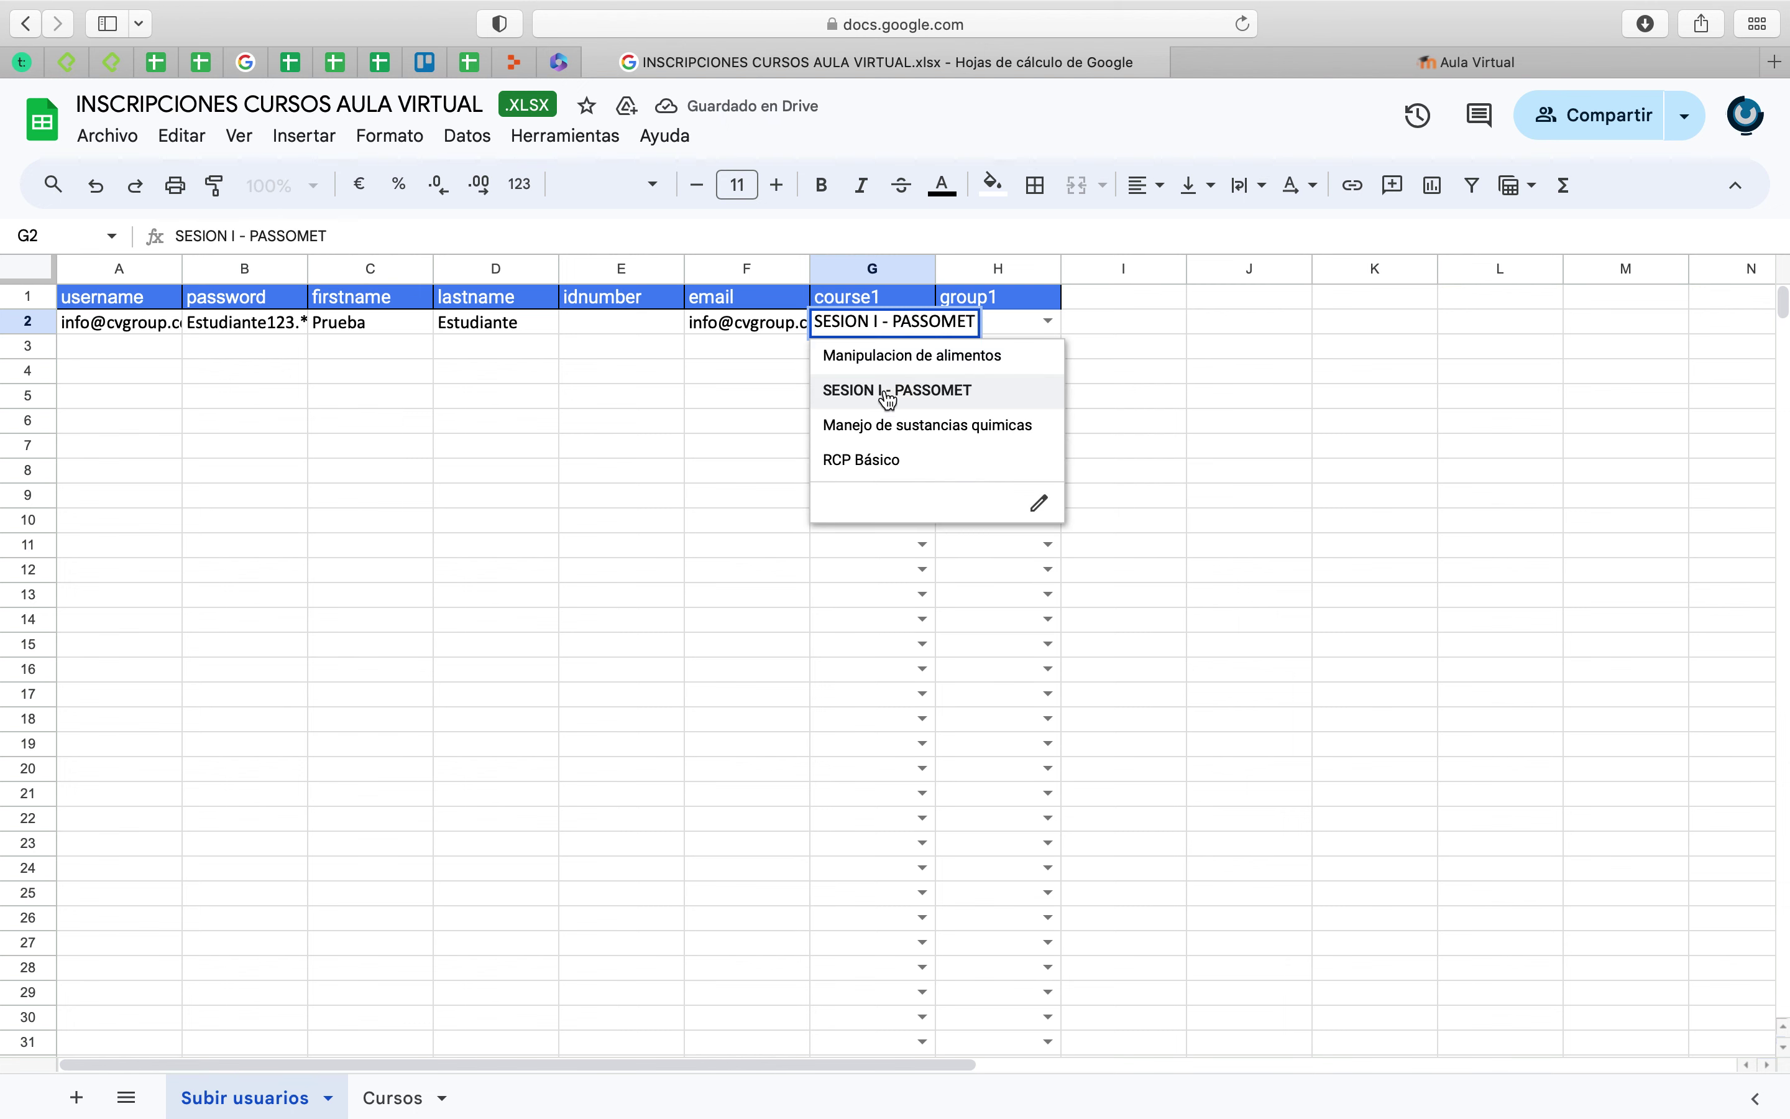
{"action": "left_click", "coordinate": [860, 459]}
{"action": "left_click", "coordinate": [1054, 320]}
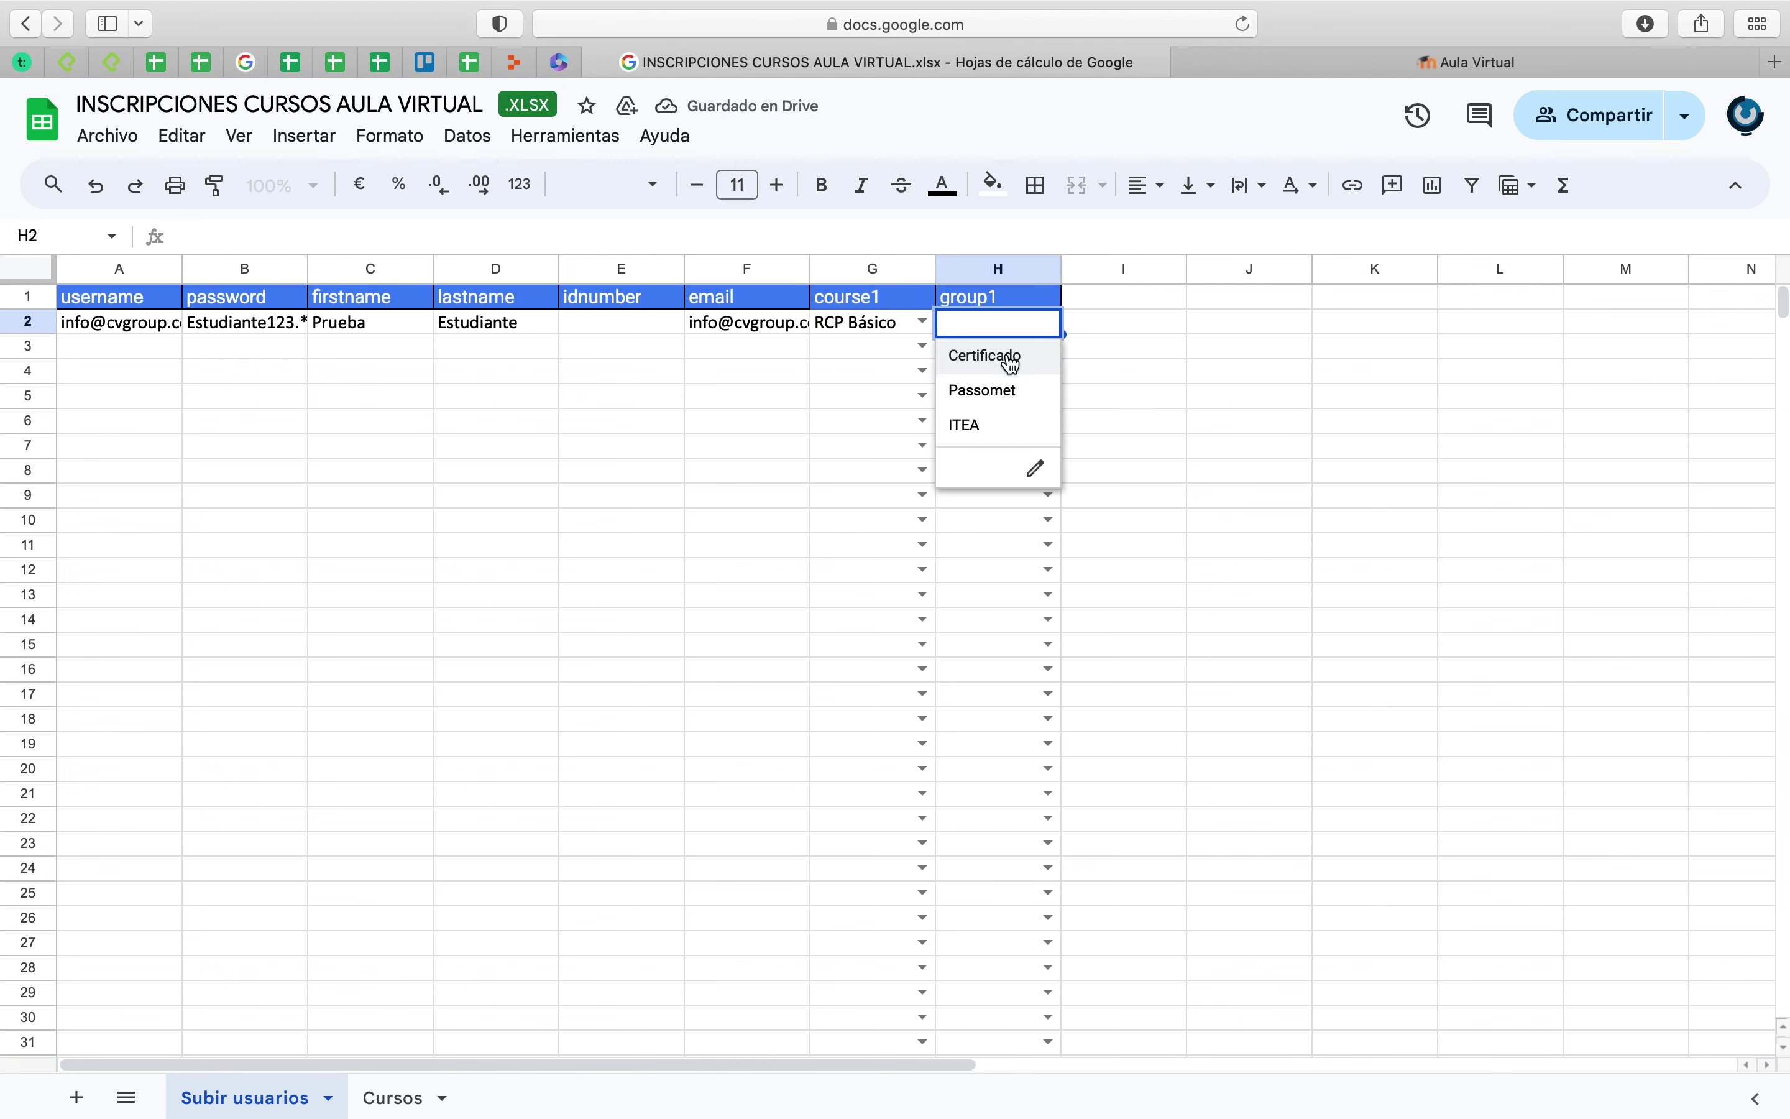
{"action": "left_click", "coordinate": [969, 429]}
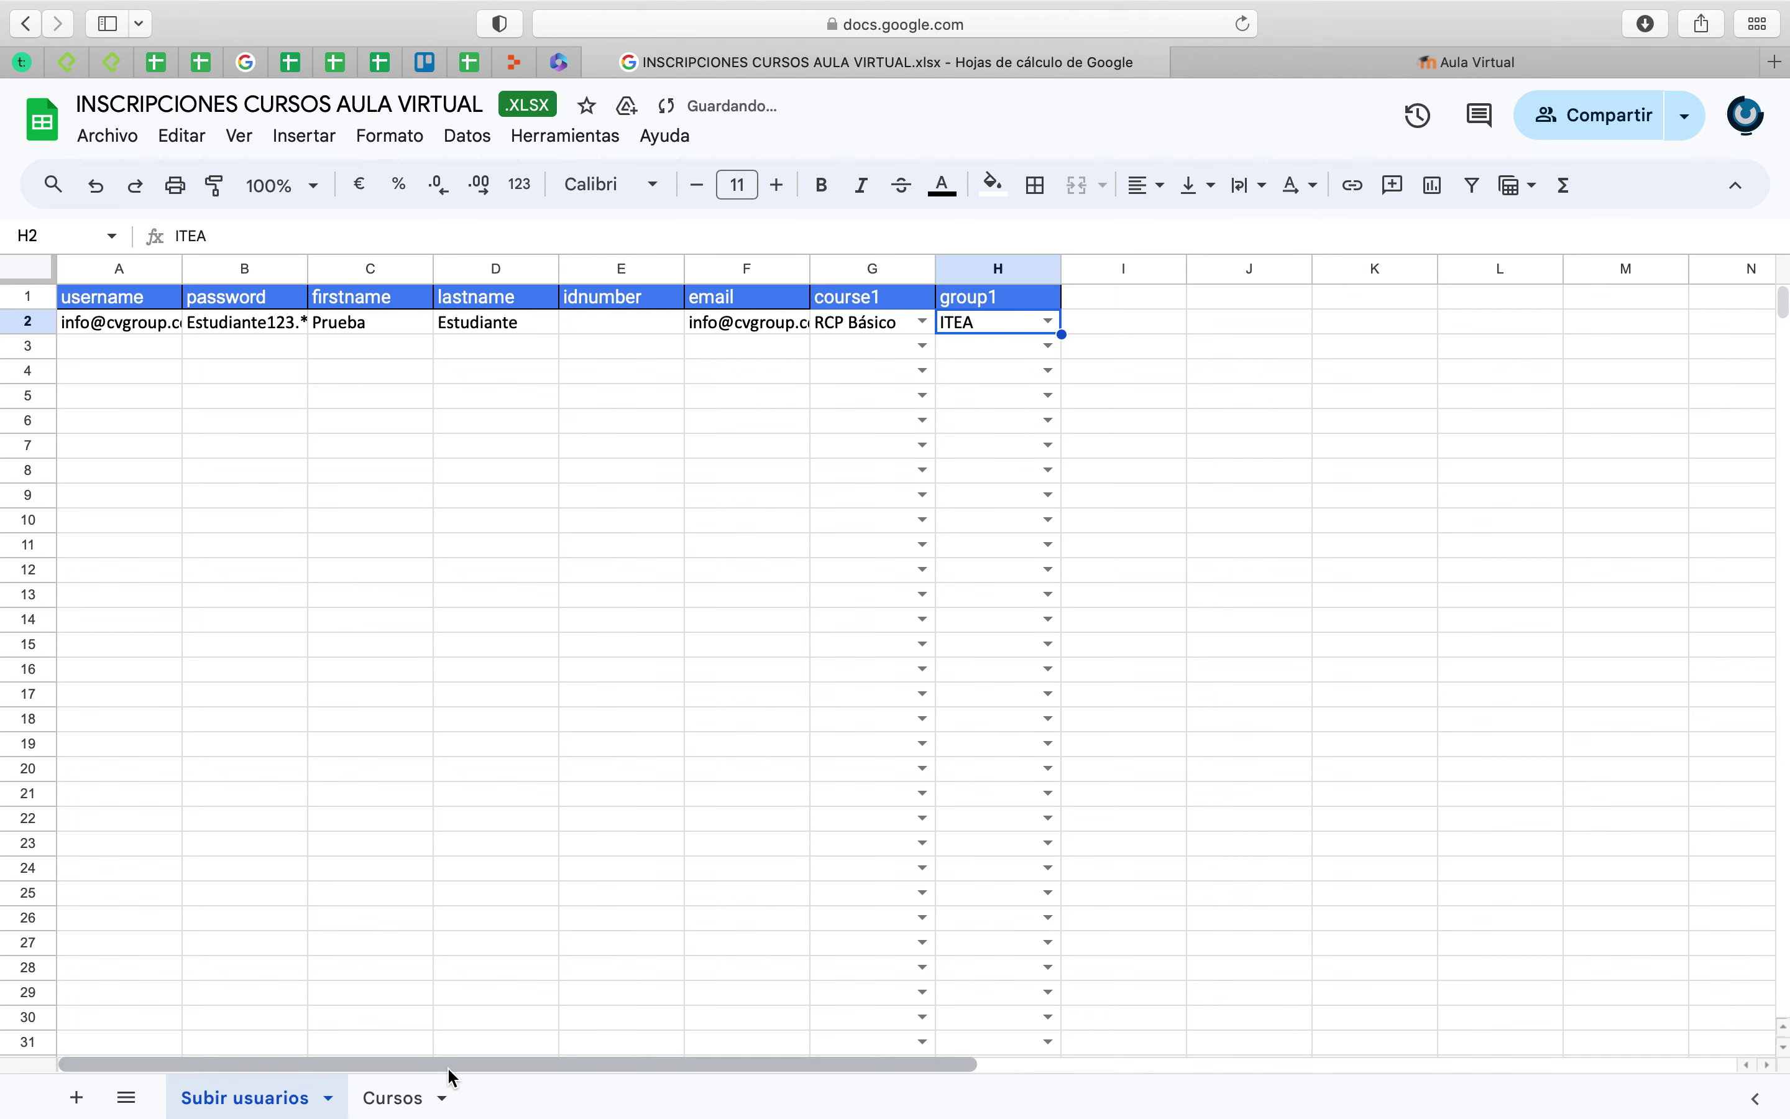
On the Cursos sheet, add Prueba as a new course name in A7
{"action": "left_click", "coordinate": [390, 1099]}
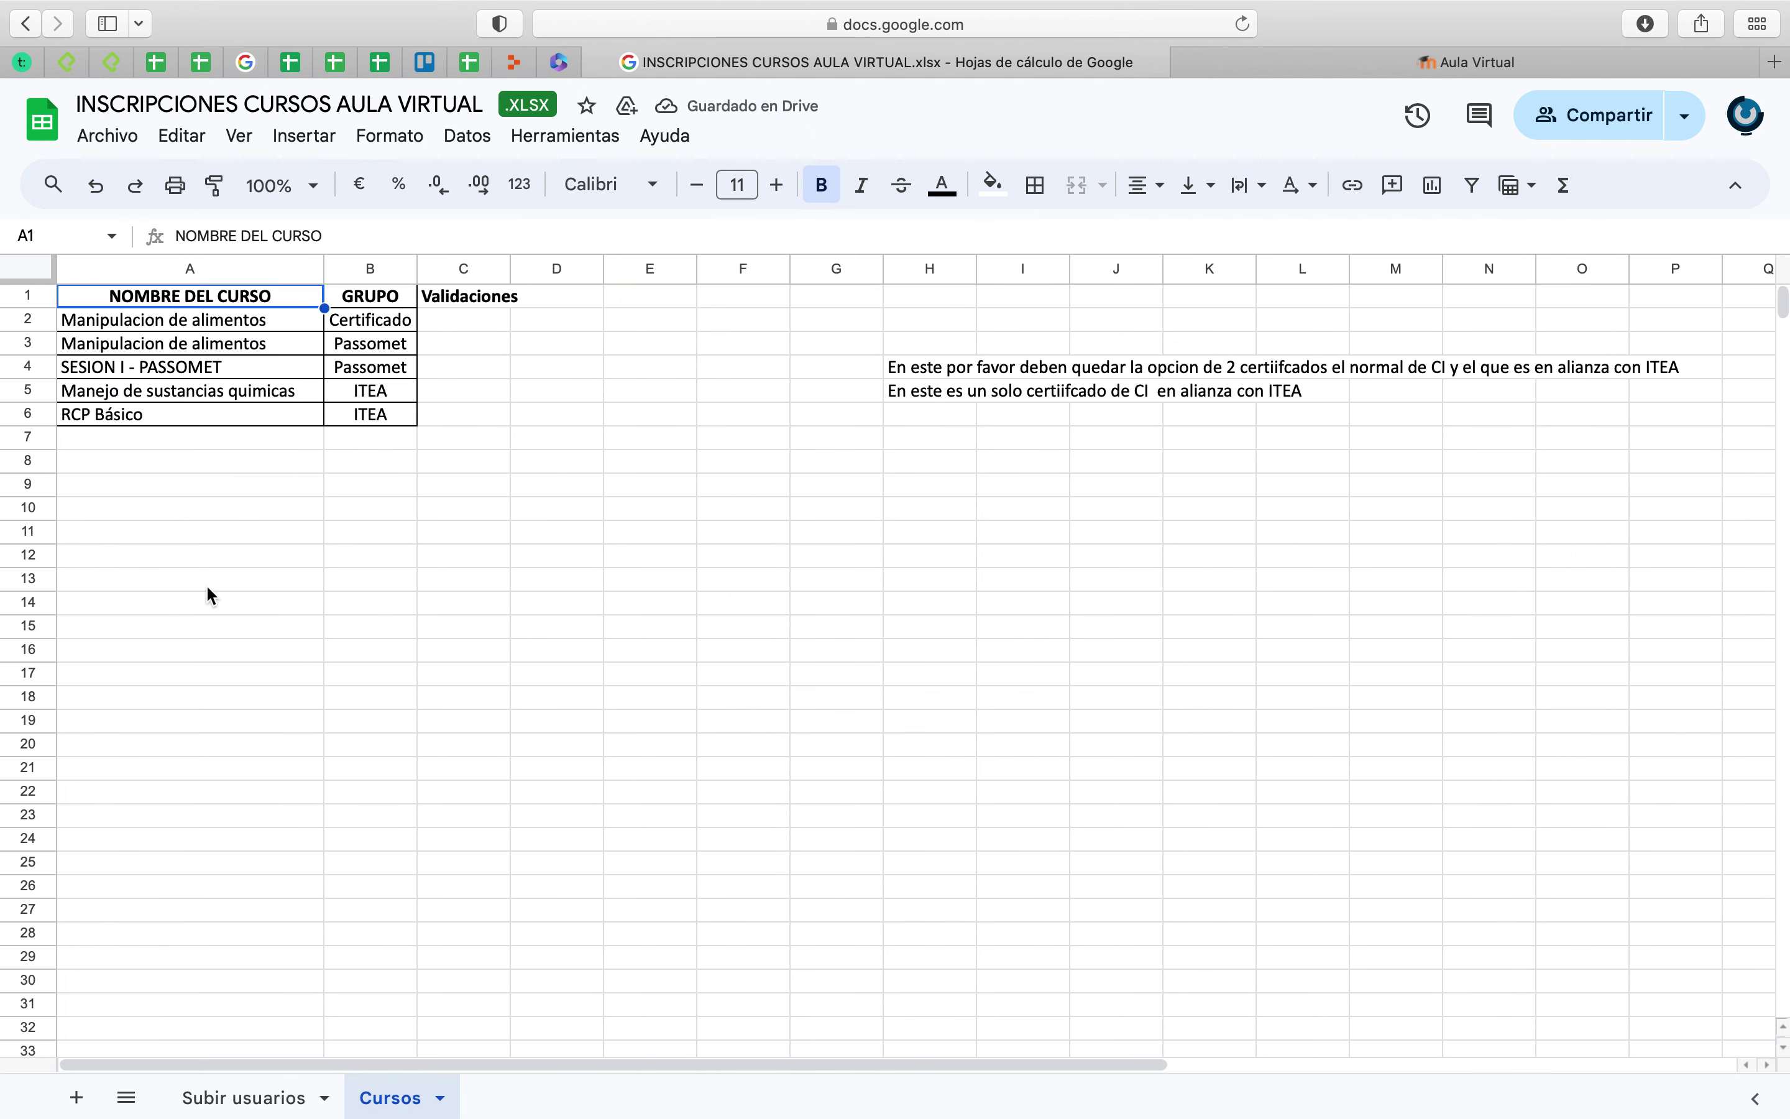
{"action": "left_click", "coordinate": [148, 443]}
{"action": "type", "text": "Prueba"}
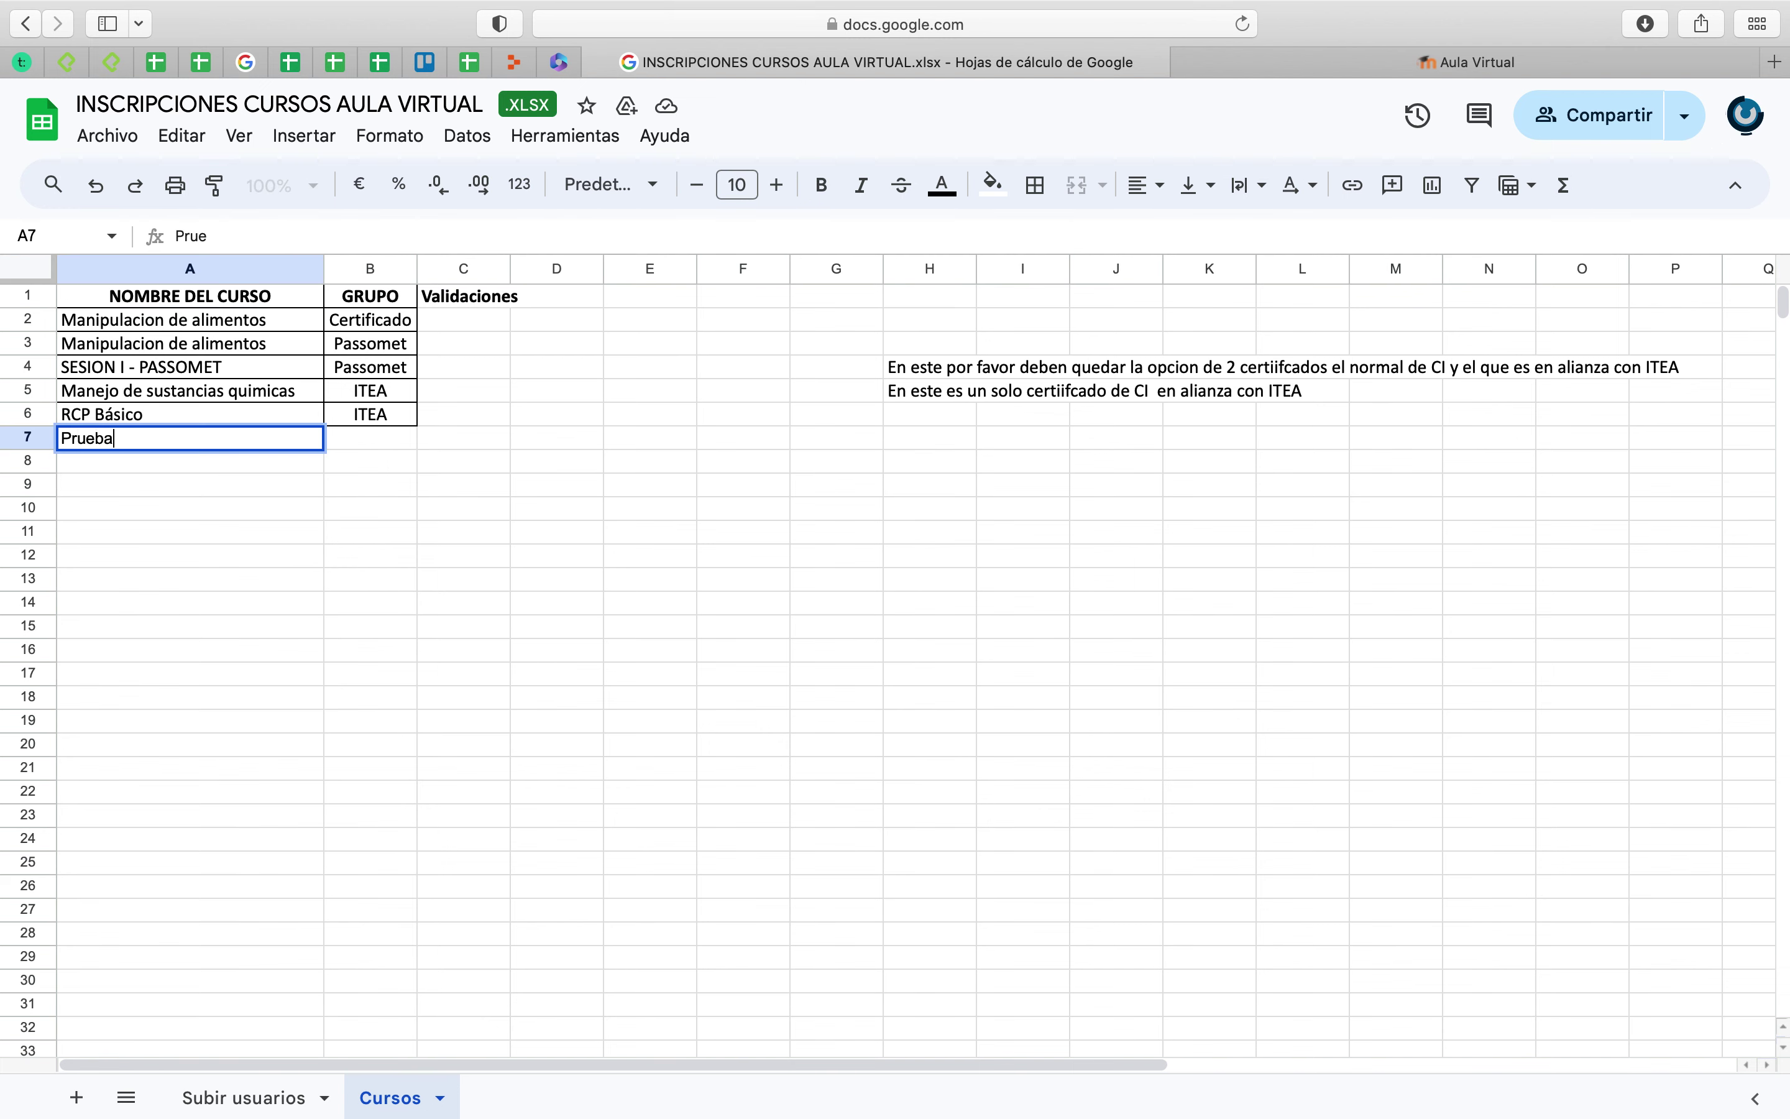
{"action": "key", "text": "Return"}
Back on Subir usuarios, inspect the row 3–4 group and course lists without choosing anything
{"action": "left_click", "coordinate": [257, 1098]}
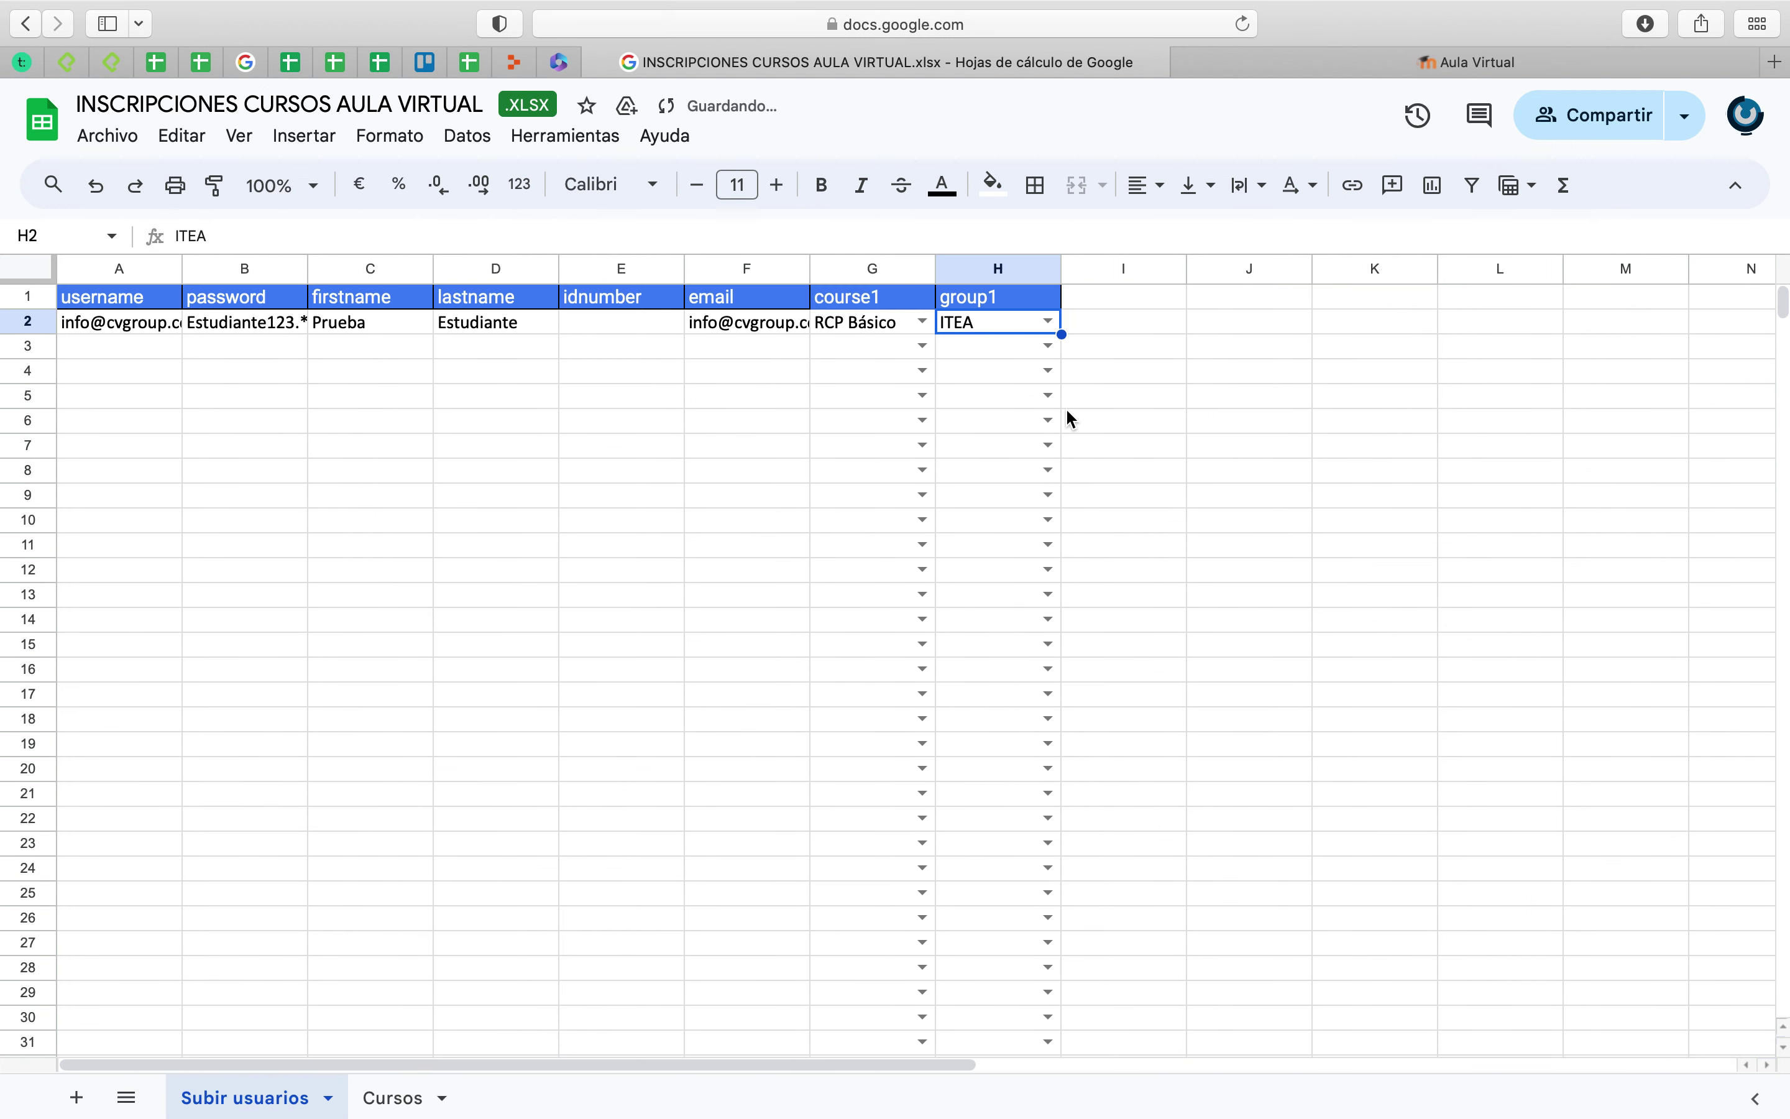
{"action": "left_click", "coordinate": [1047, 345]}
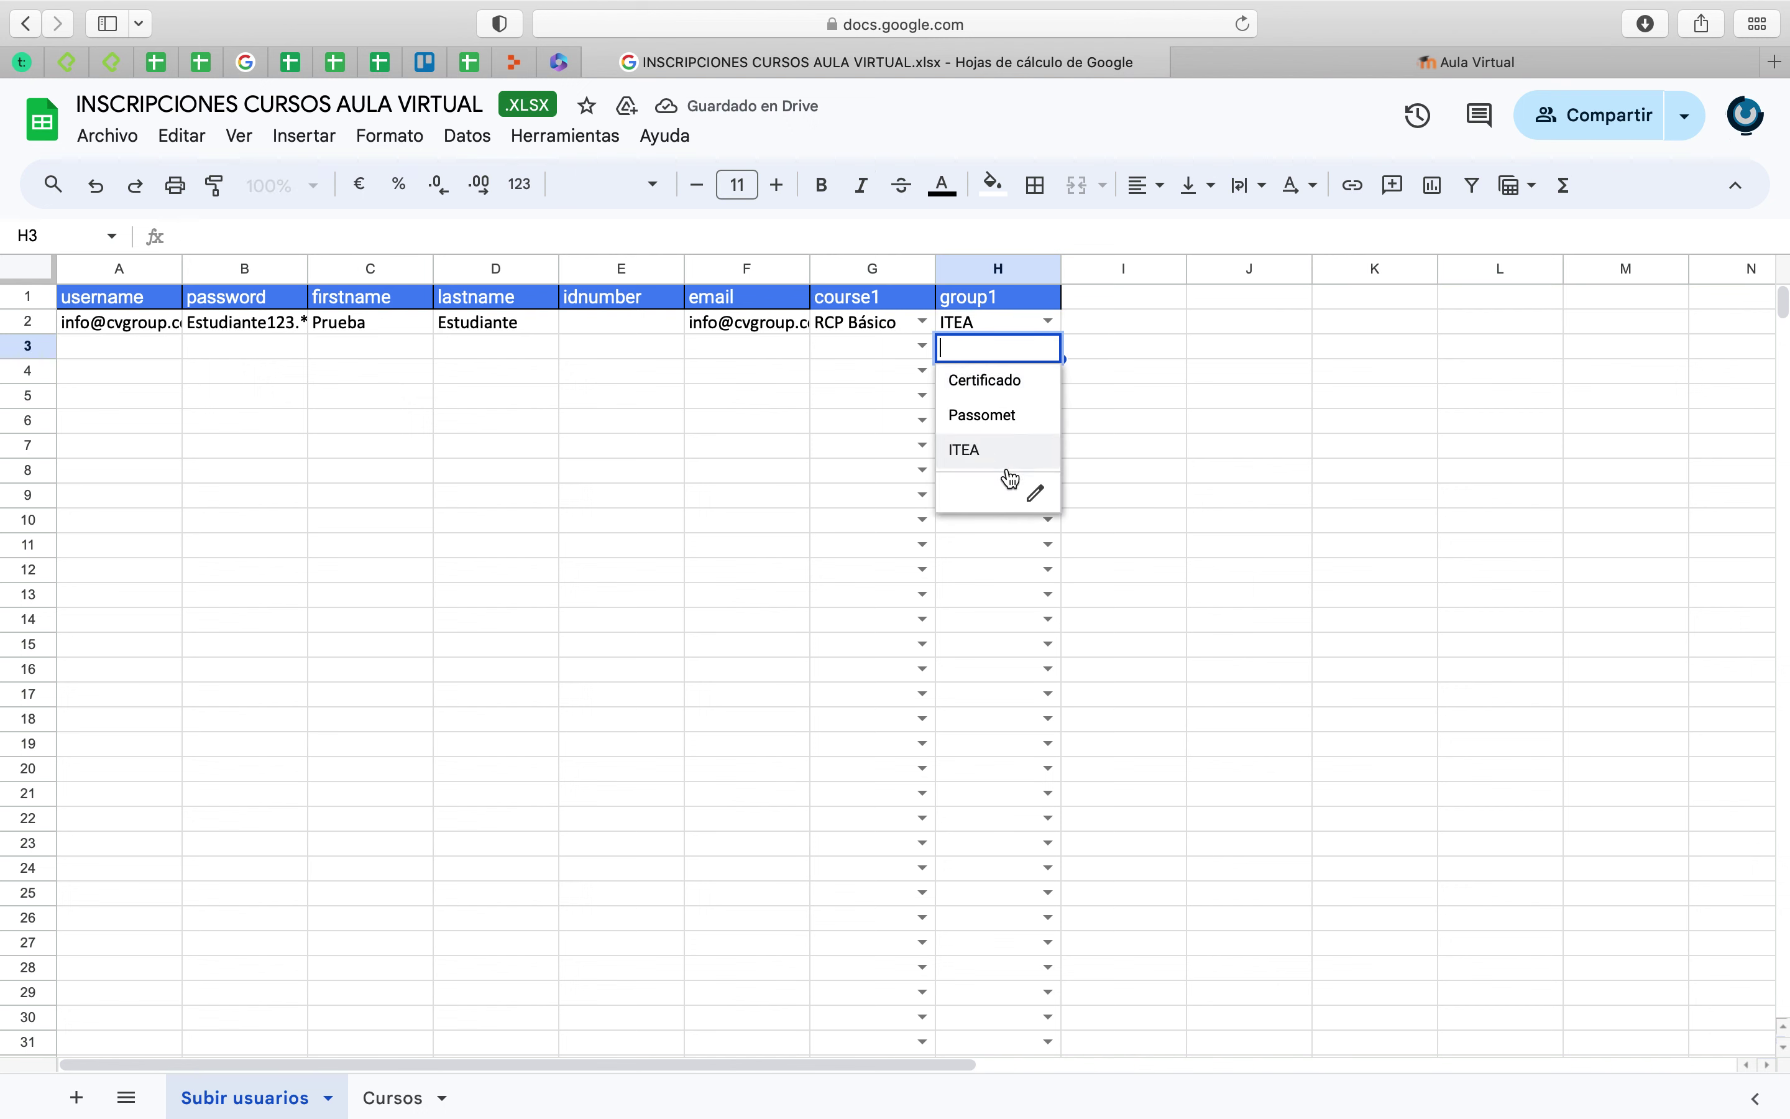
{"action": "left_click", "coordinate": [1101, 407]}
{"action": "left_click", "coordinate": [1048, 369]}
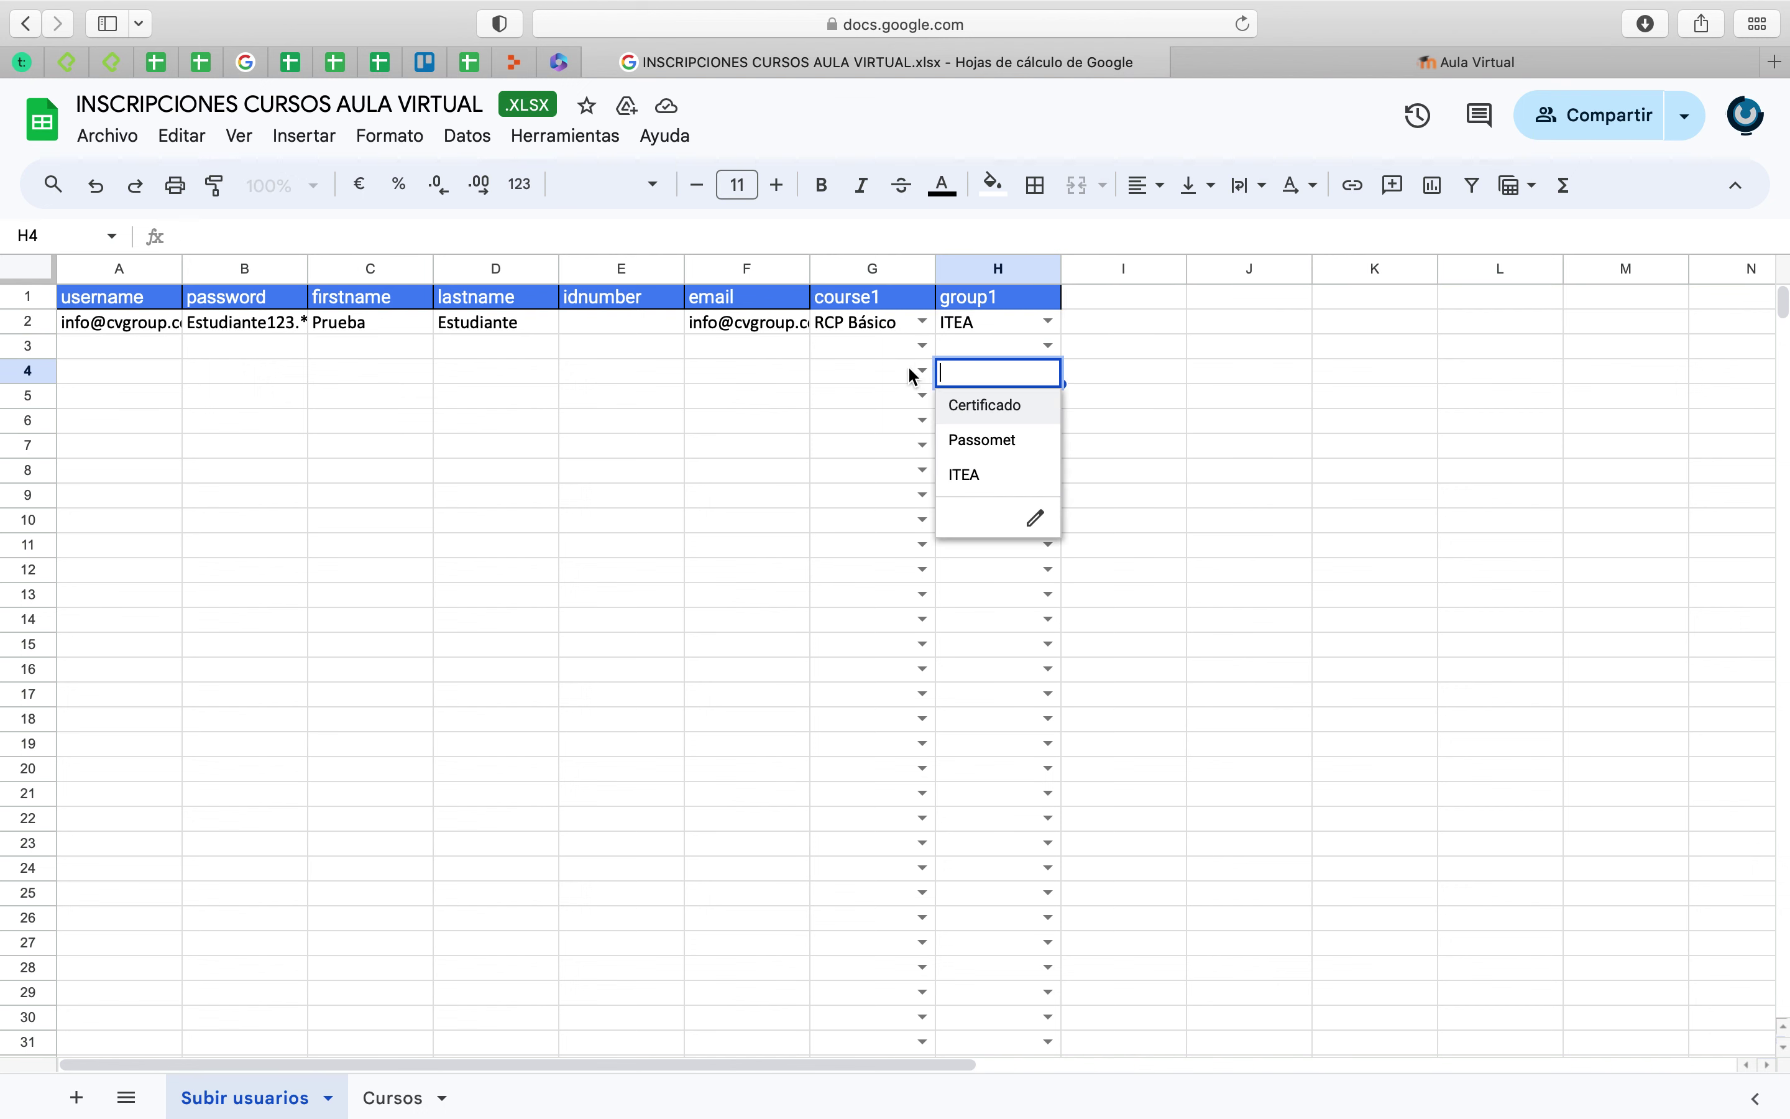
{"action": "left_click", "coordinate": [922, 348]}
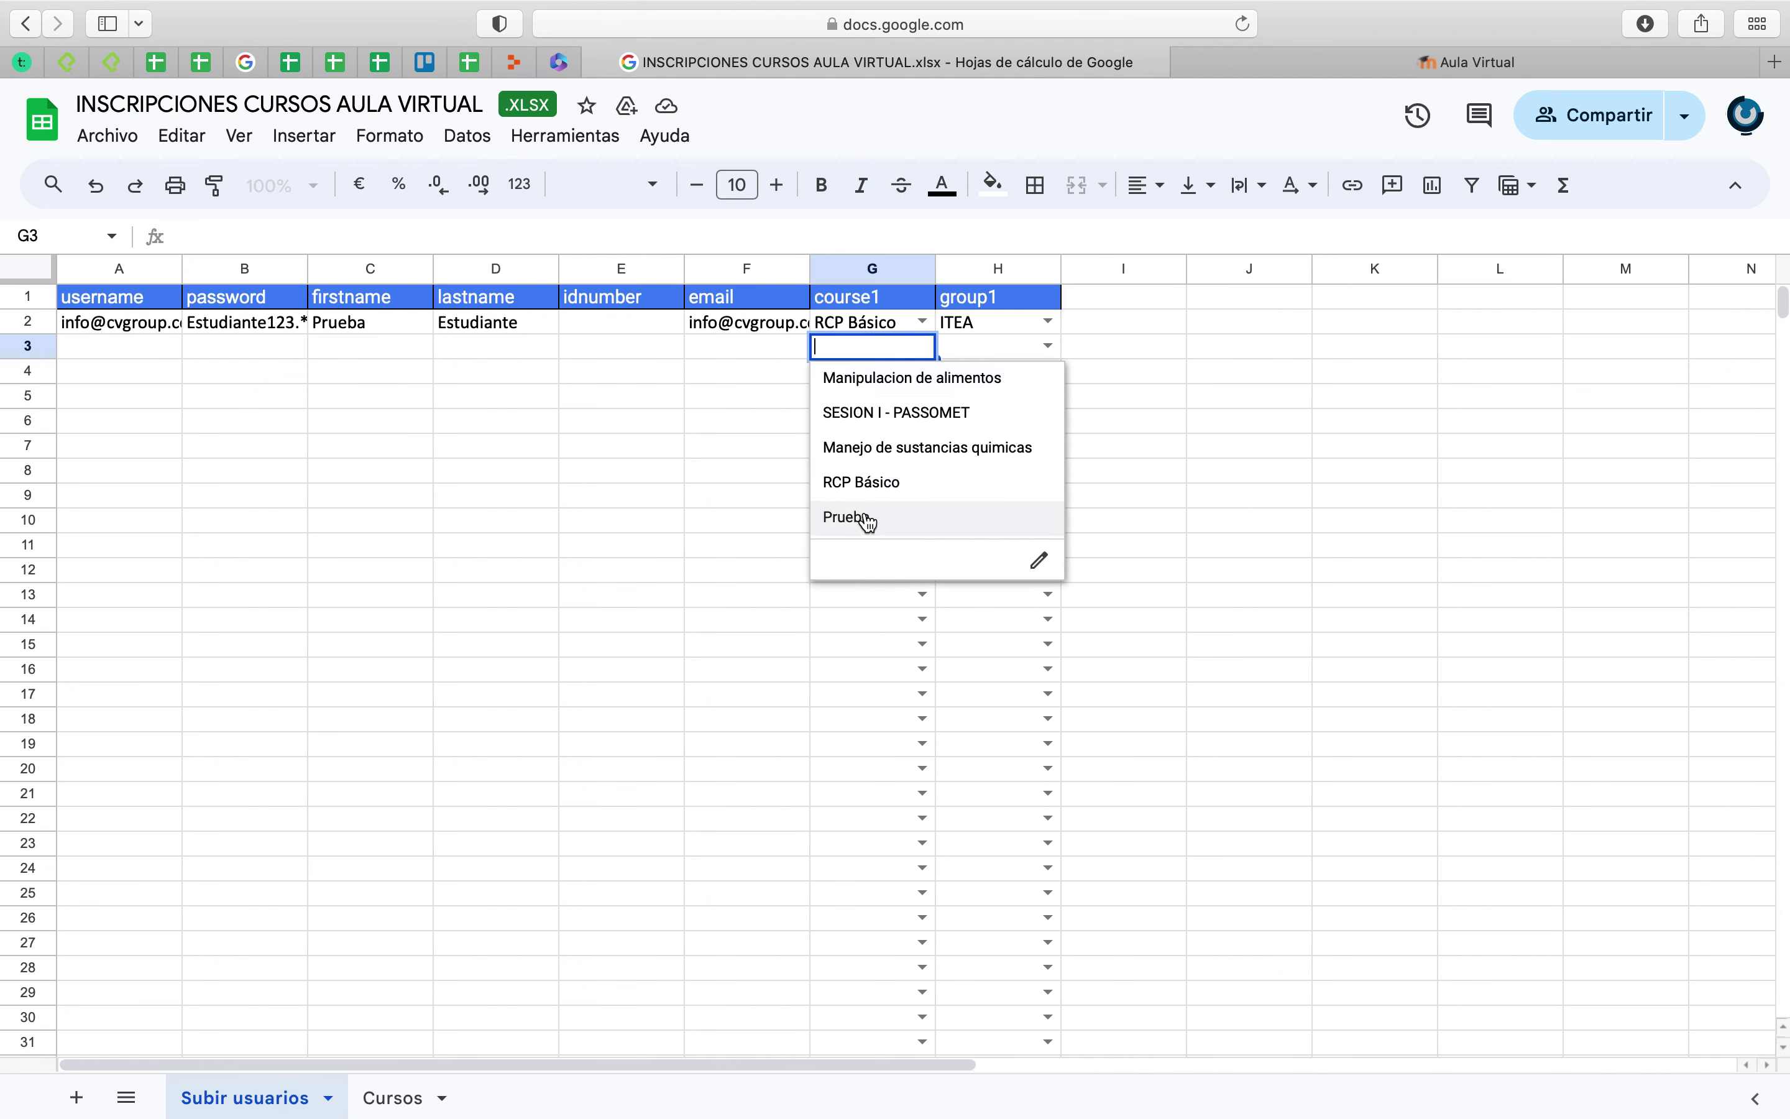
{"action": "left_click", "coordinate": [817, 668]}
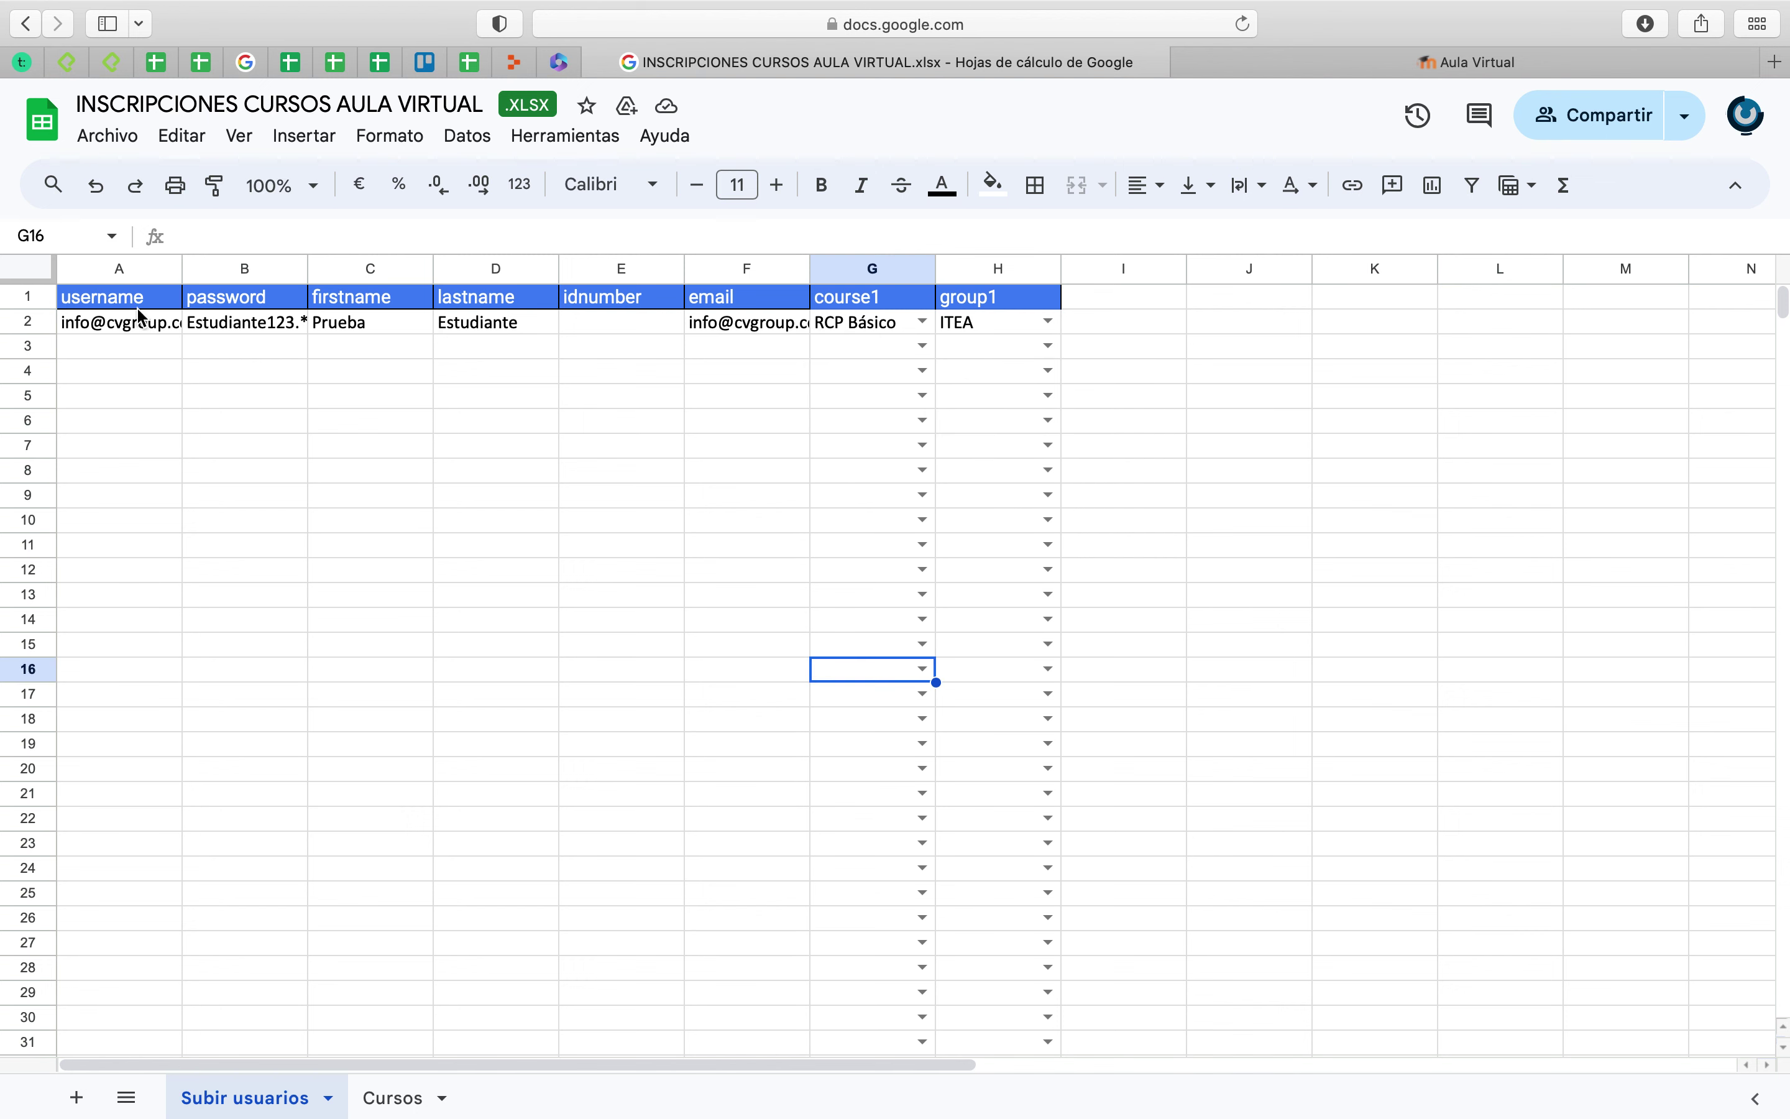
Try Manipulacion de alimentos / Passomet in row 3, then clear G3:I3 so only row 2 remains
{"action": "left_click", "coordinate": [923, 346]}
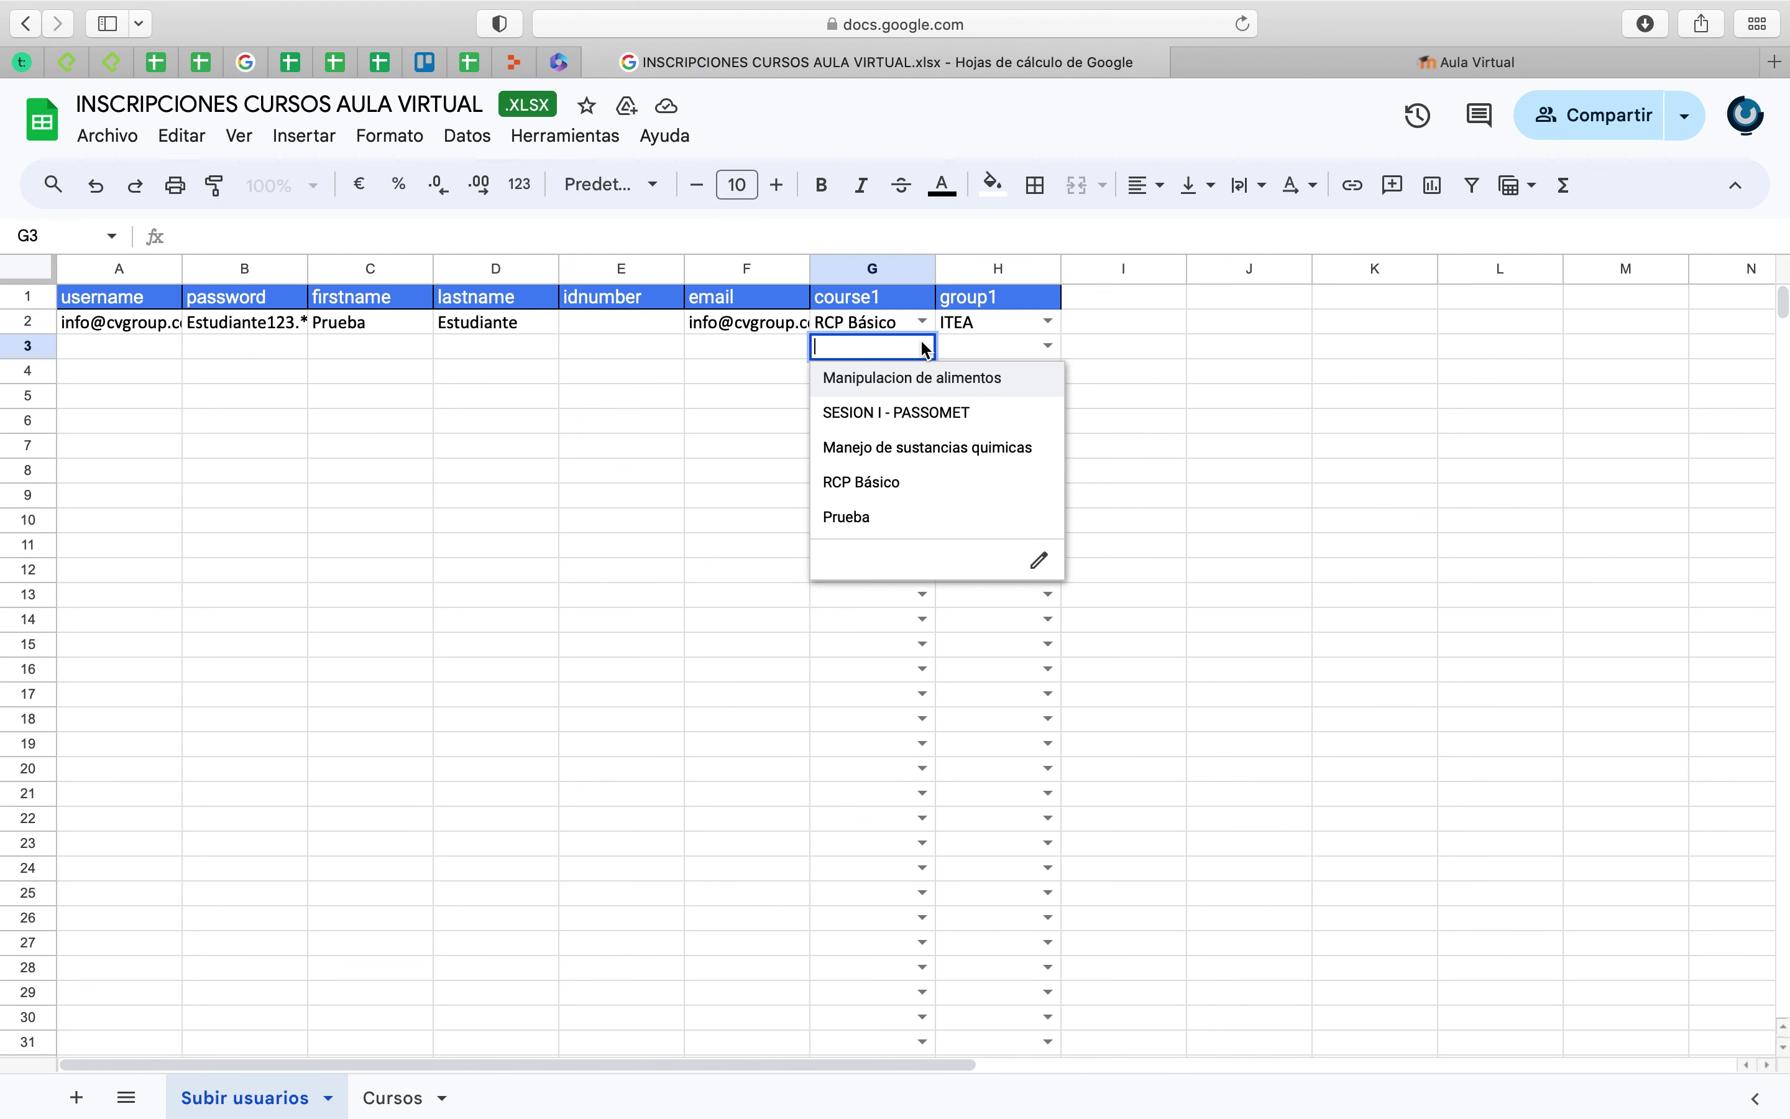
{"action": "left_click", "coordinate": [901, 396]}
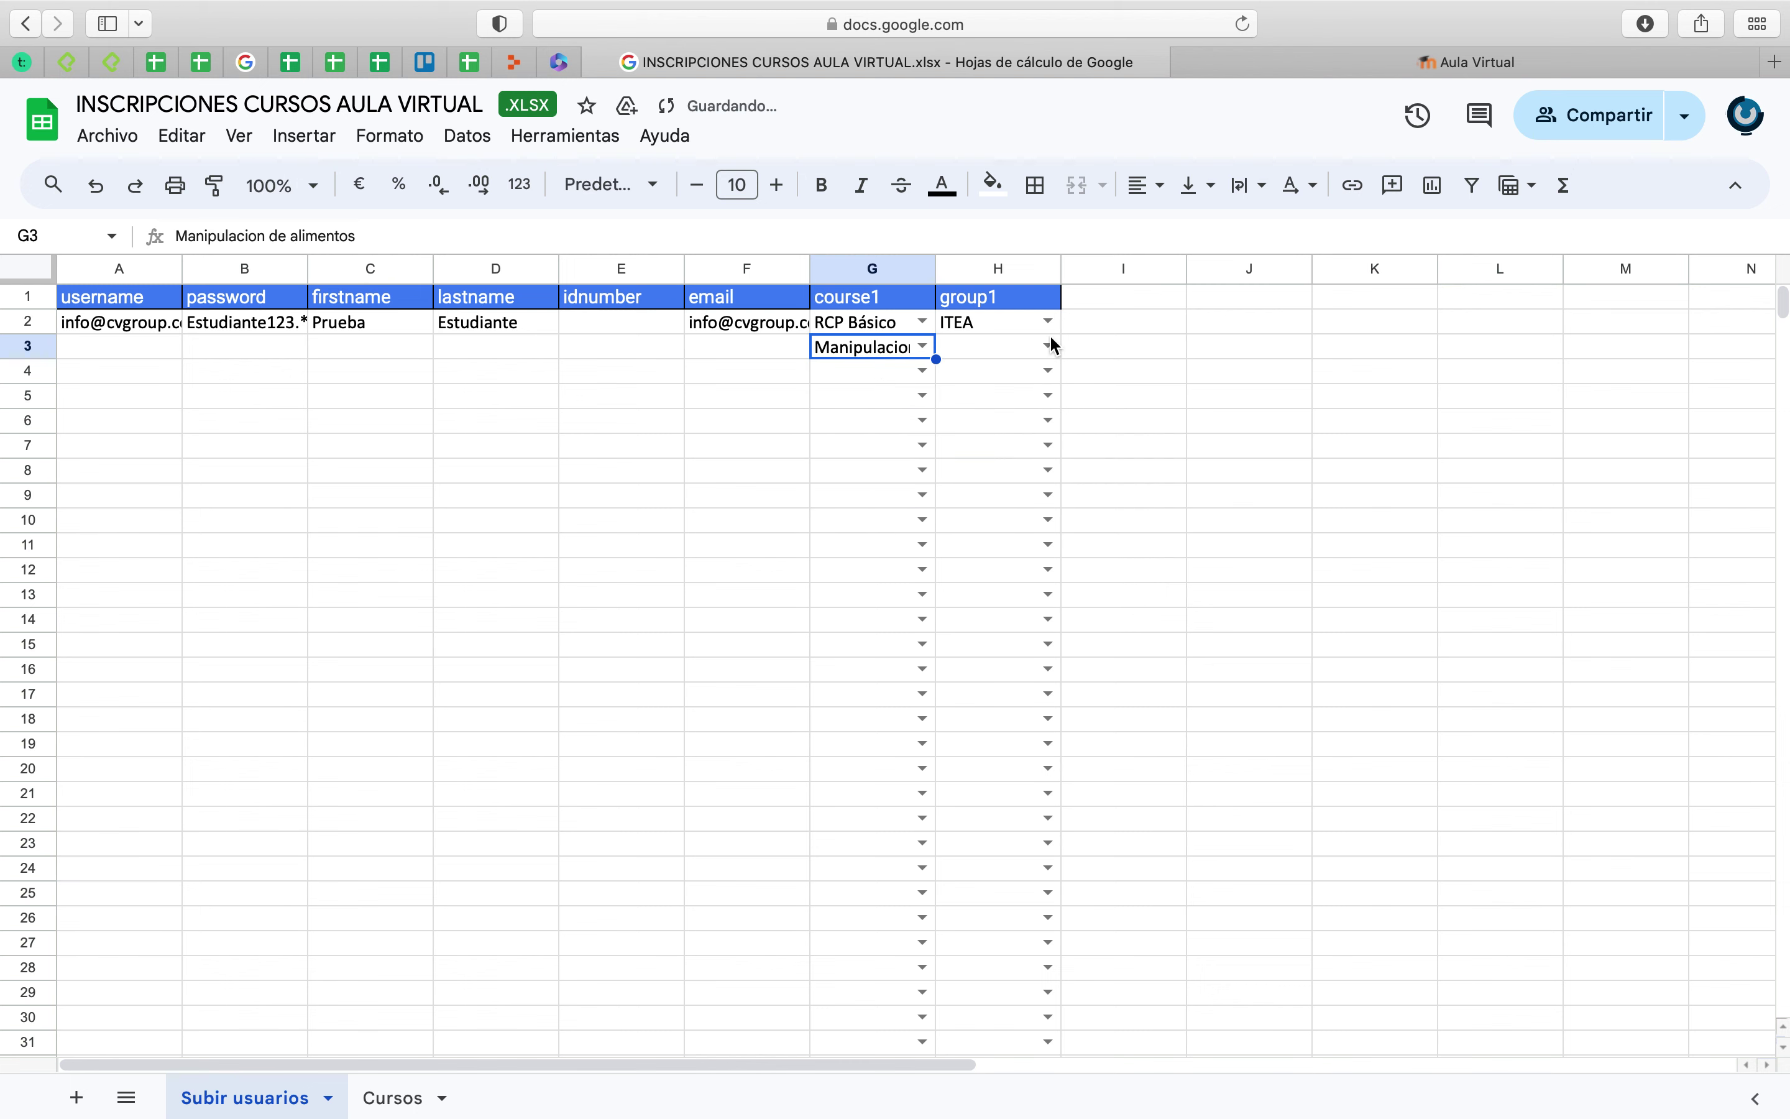
{"action": "left_click", "coordinate": [1049, 346]}
{"action": "left_click", "coordinate": [995, 416]}
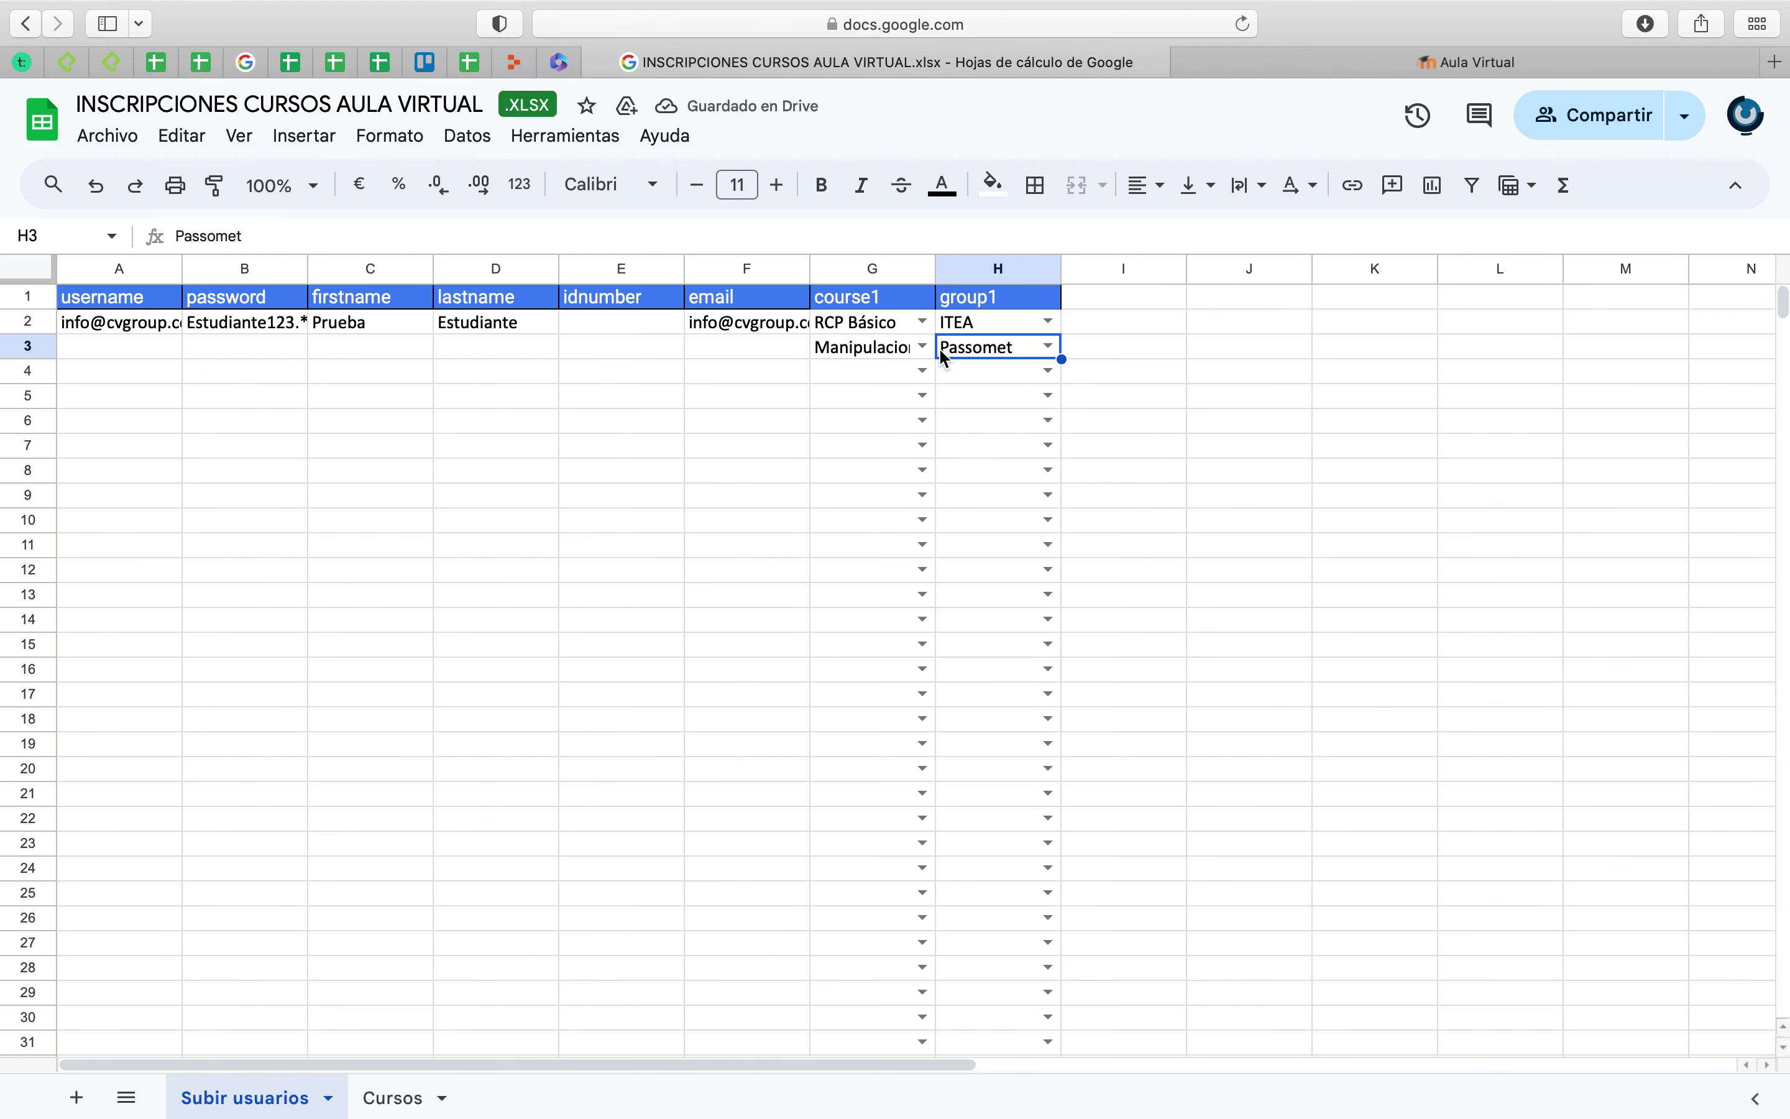
{"action": "left_click_drag", "start_coordinate": [1149, 355], "coordinate": [859, 347]}
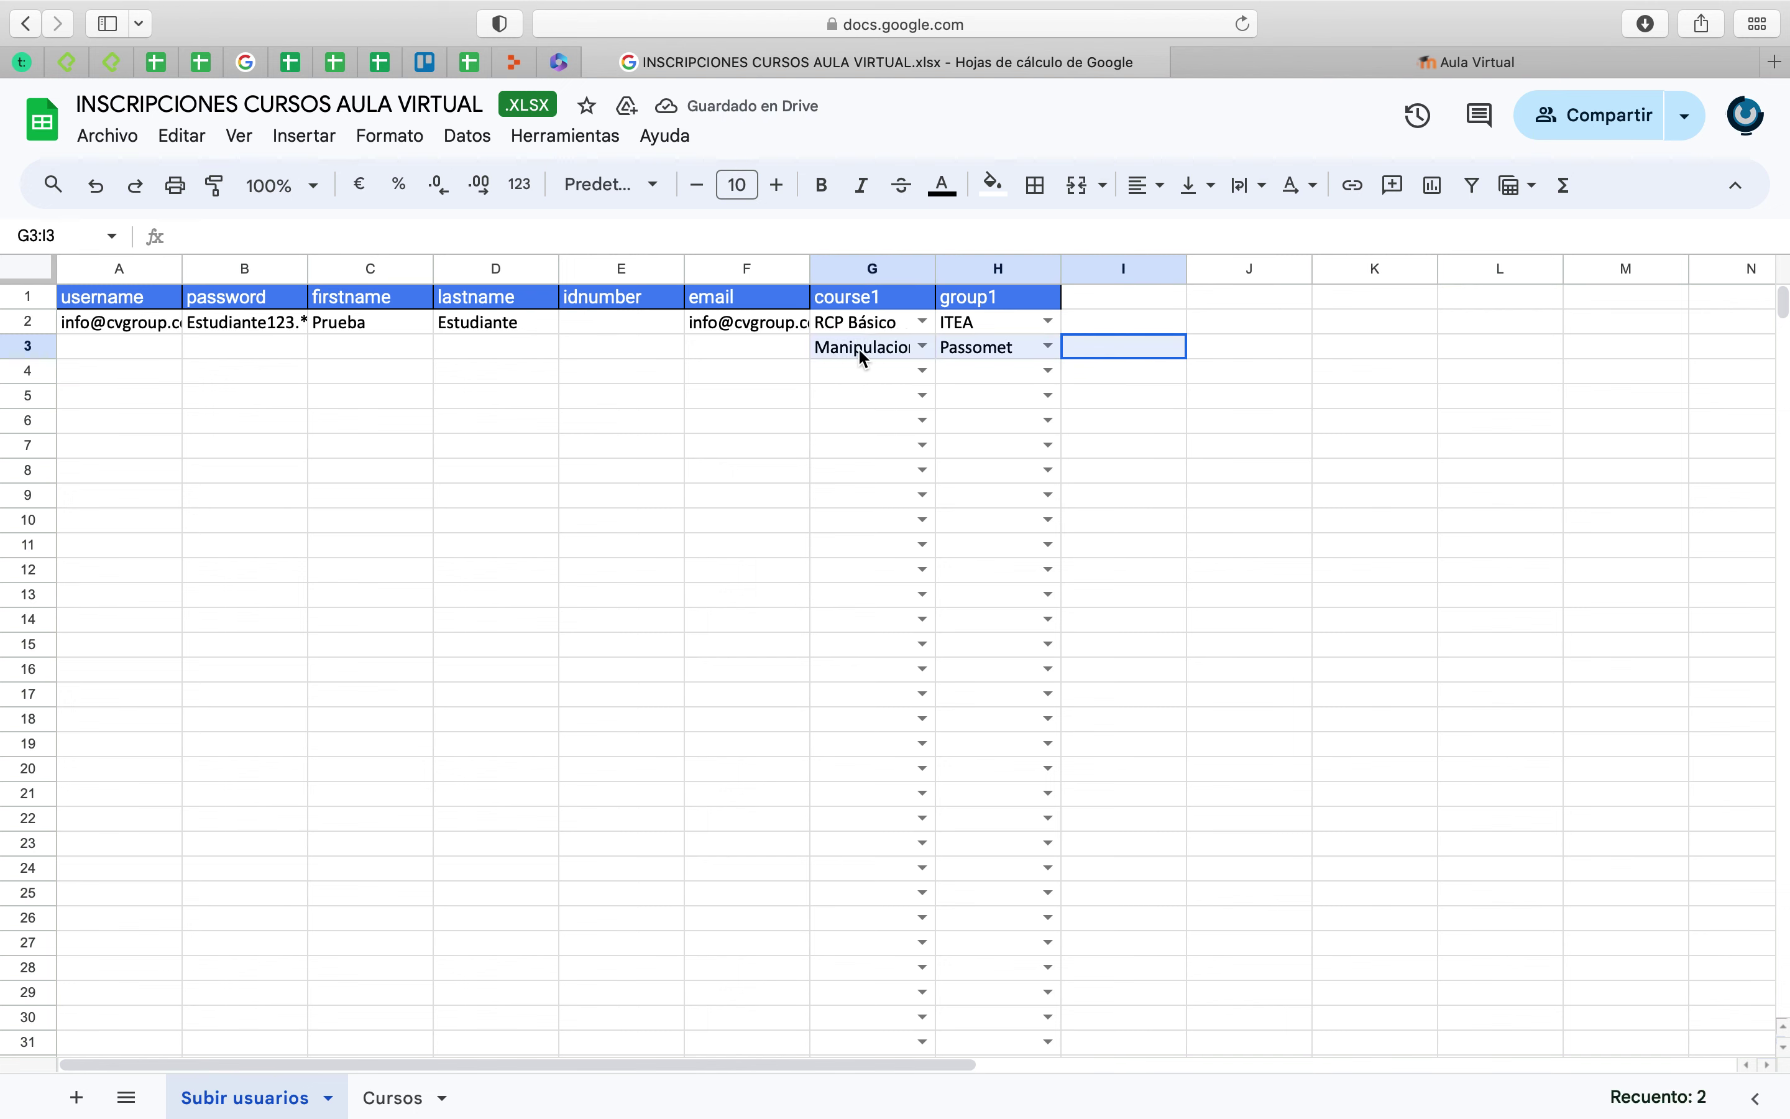
{"action": "key", "text": "BackSpace"}
{"action": "left_click", "coordinate": [1049, 346]}
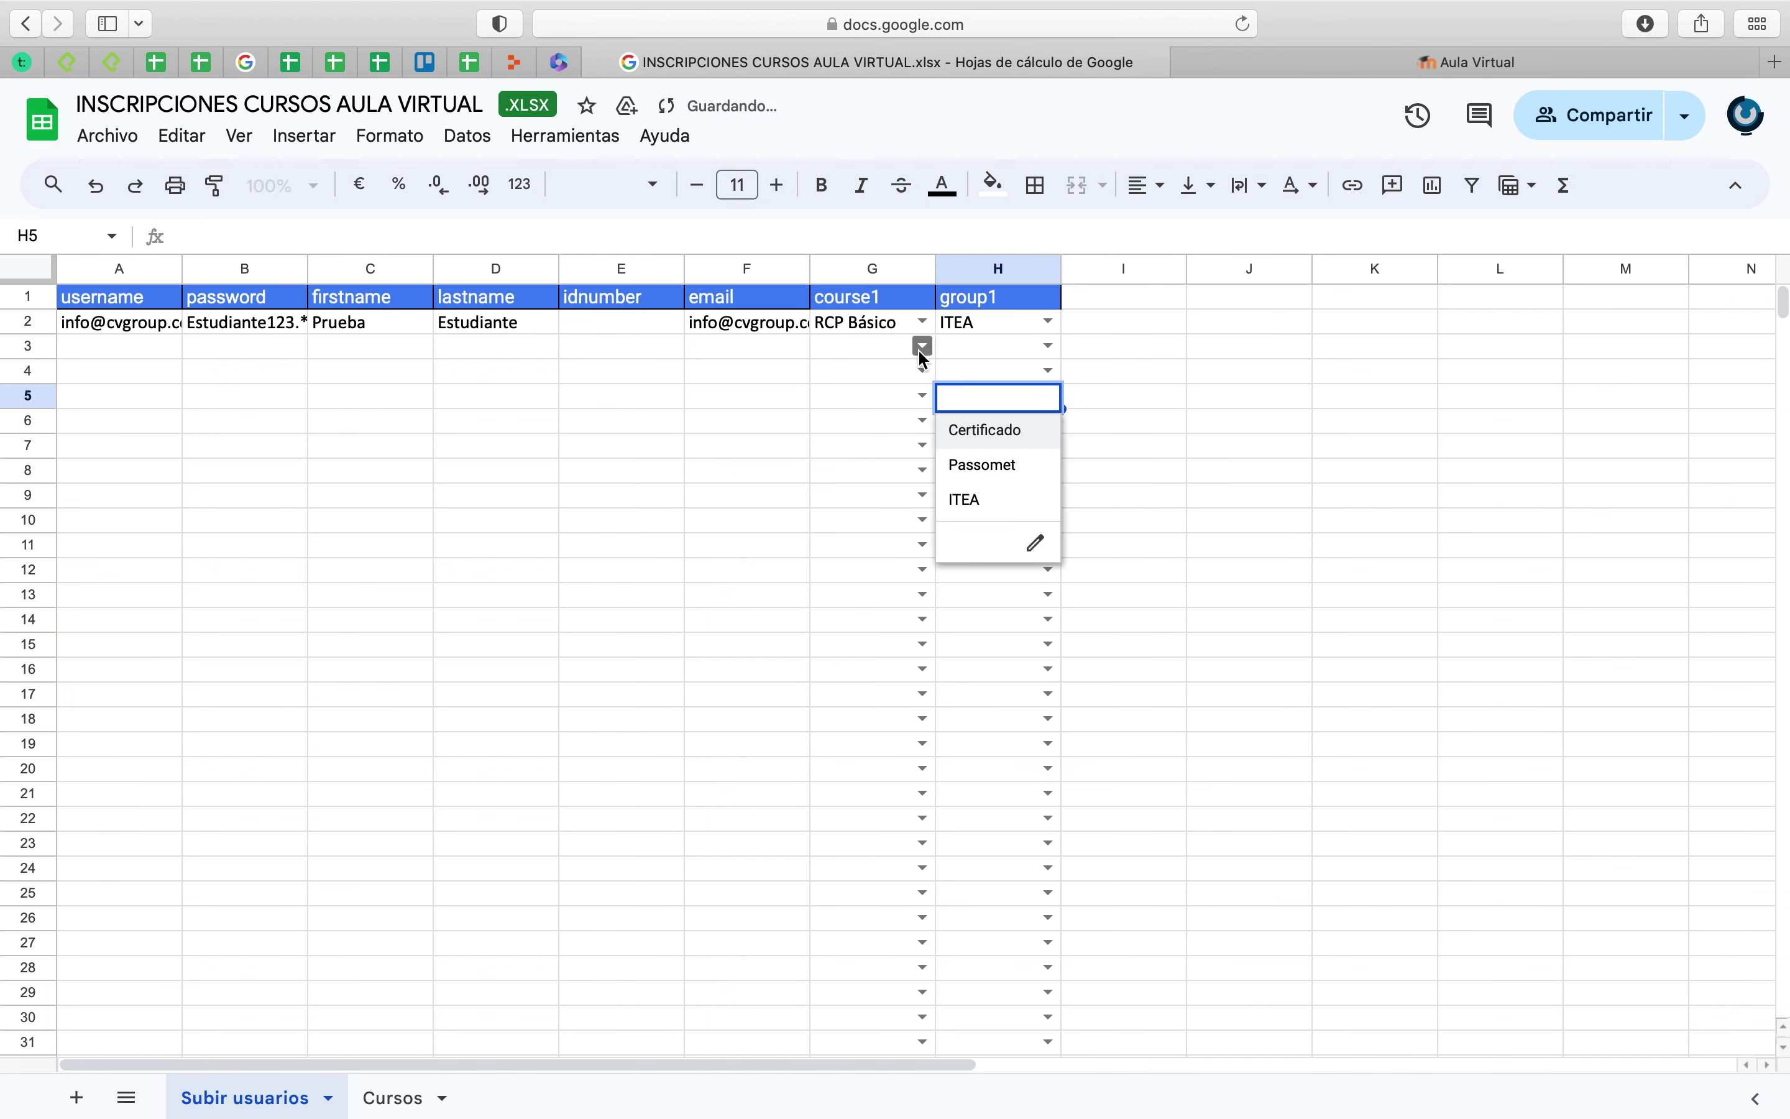
{"action": "left_click", "coordinate": [922, 347]}
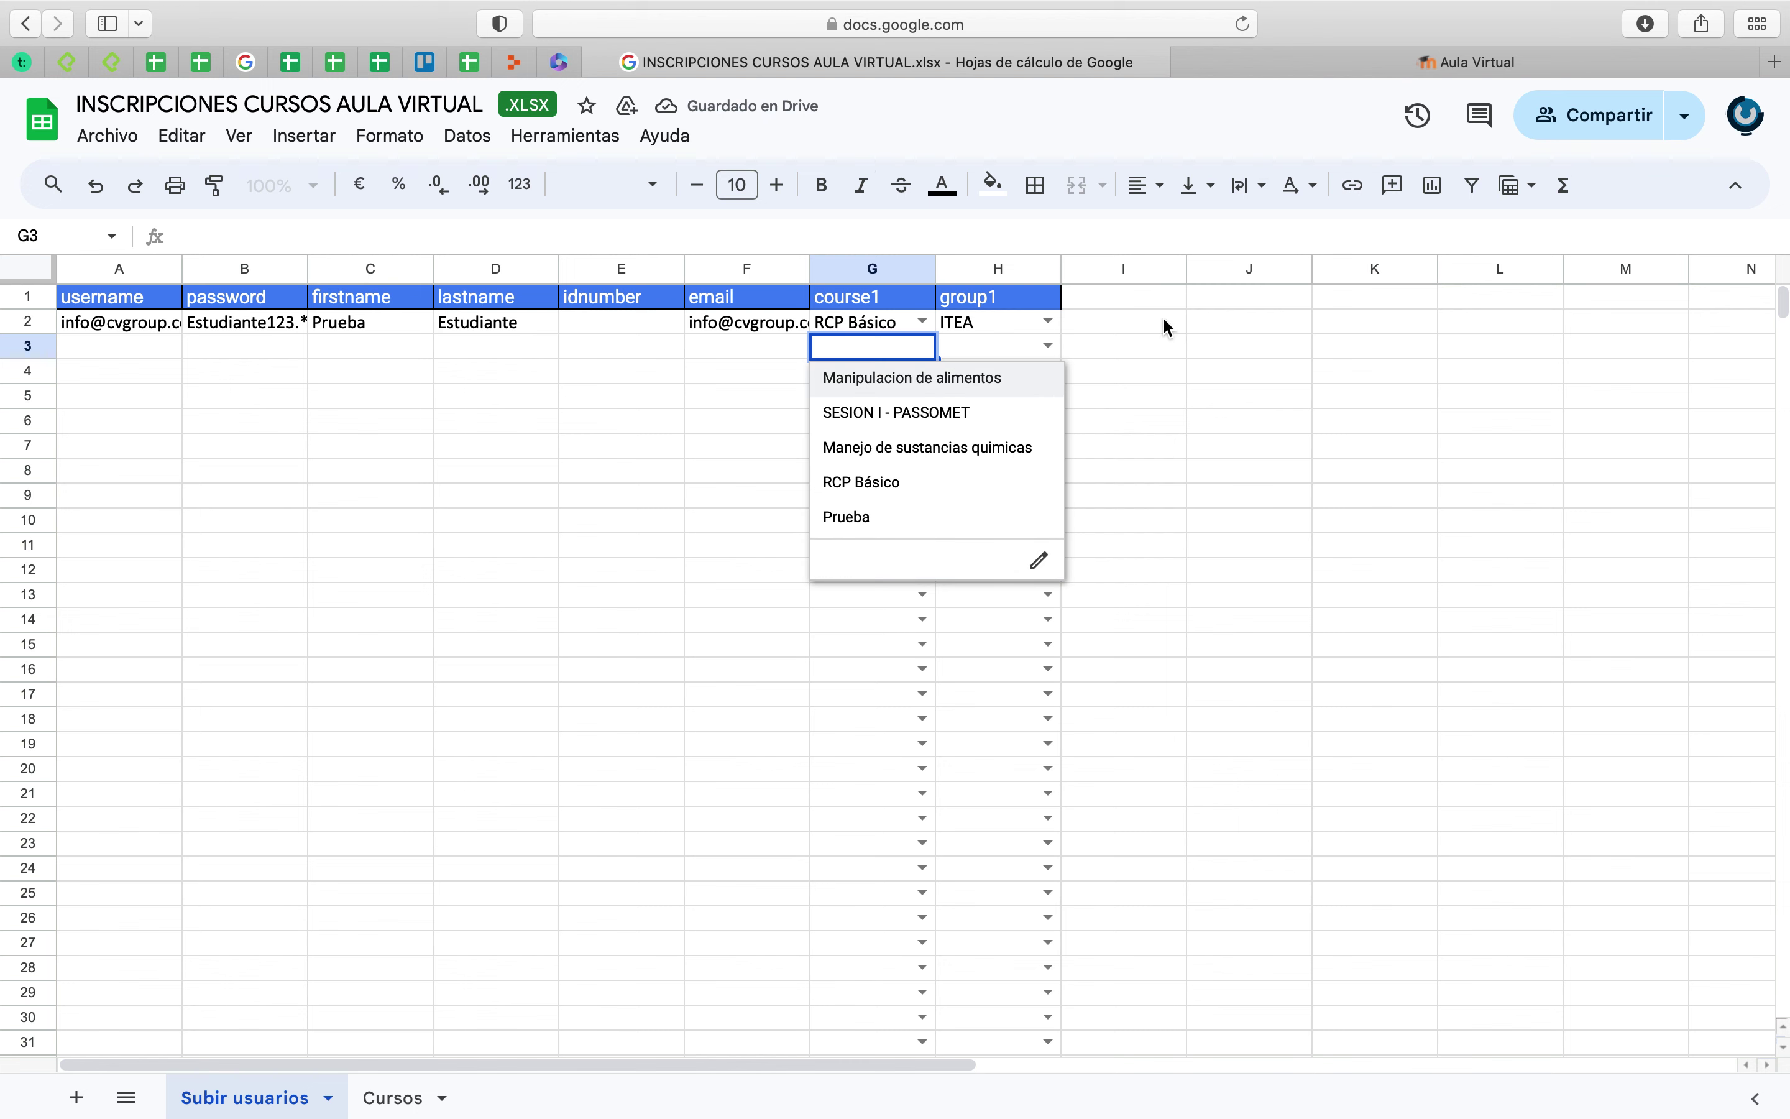
{"action": "left_click", "coordinate": [1152, 348]}
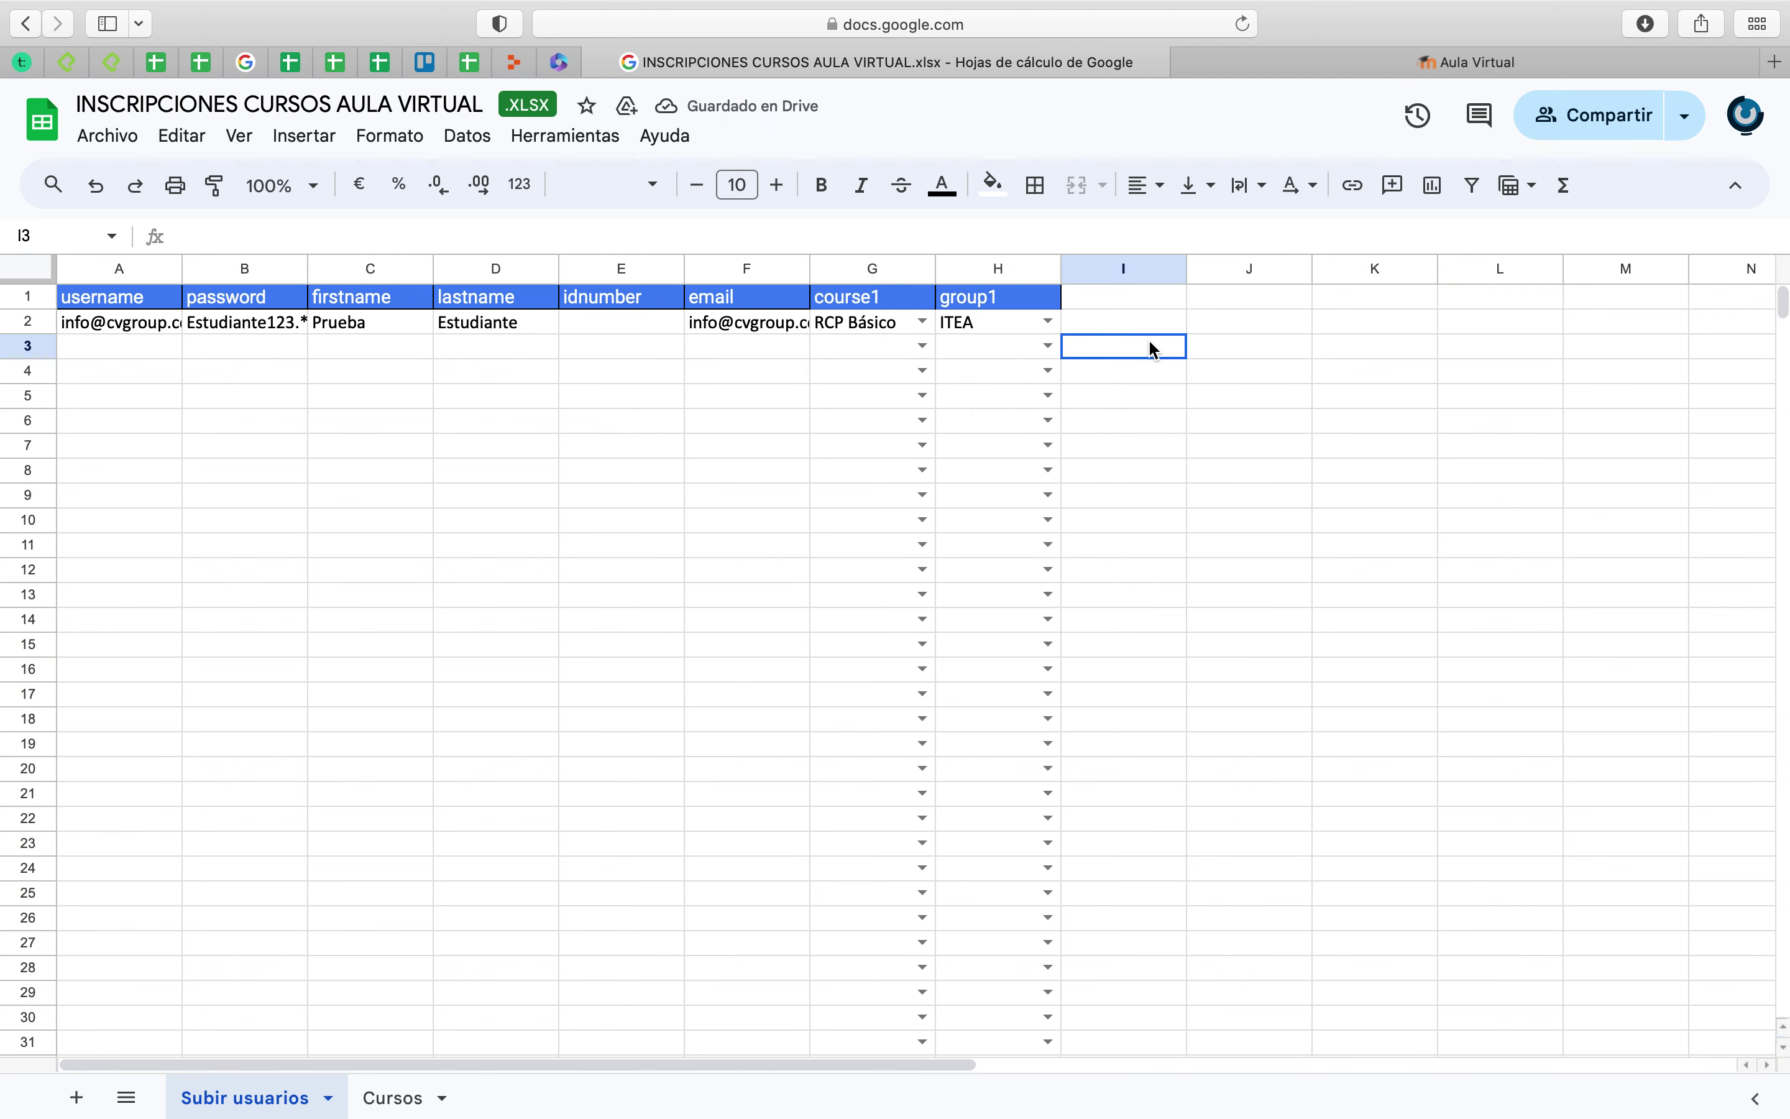
Export the Subir usuarios sheet as a .csv file saved to the Documentos folder
{"action": "left_click", "coordinate": [108, 136]}
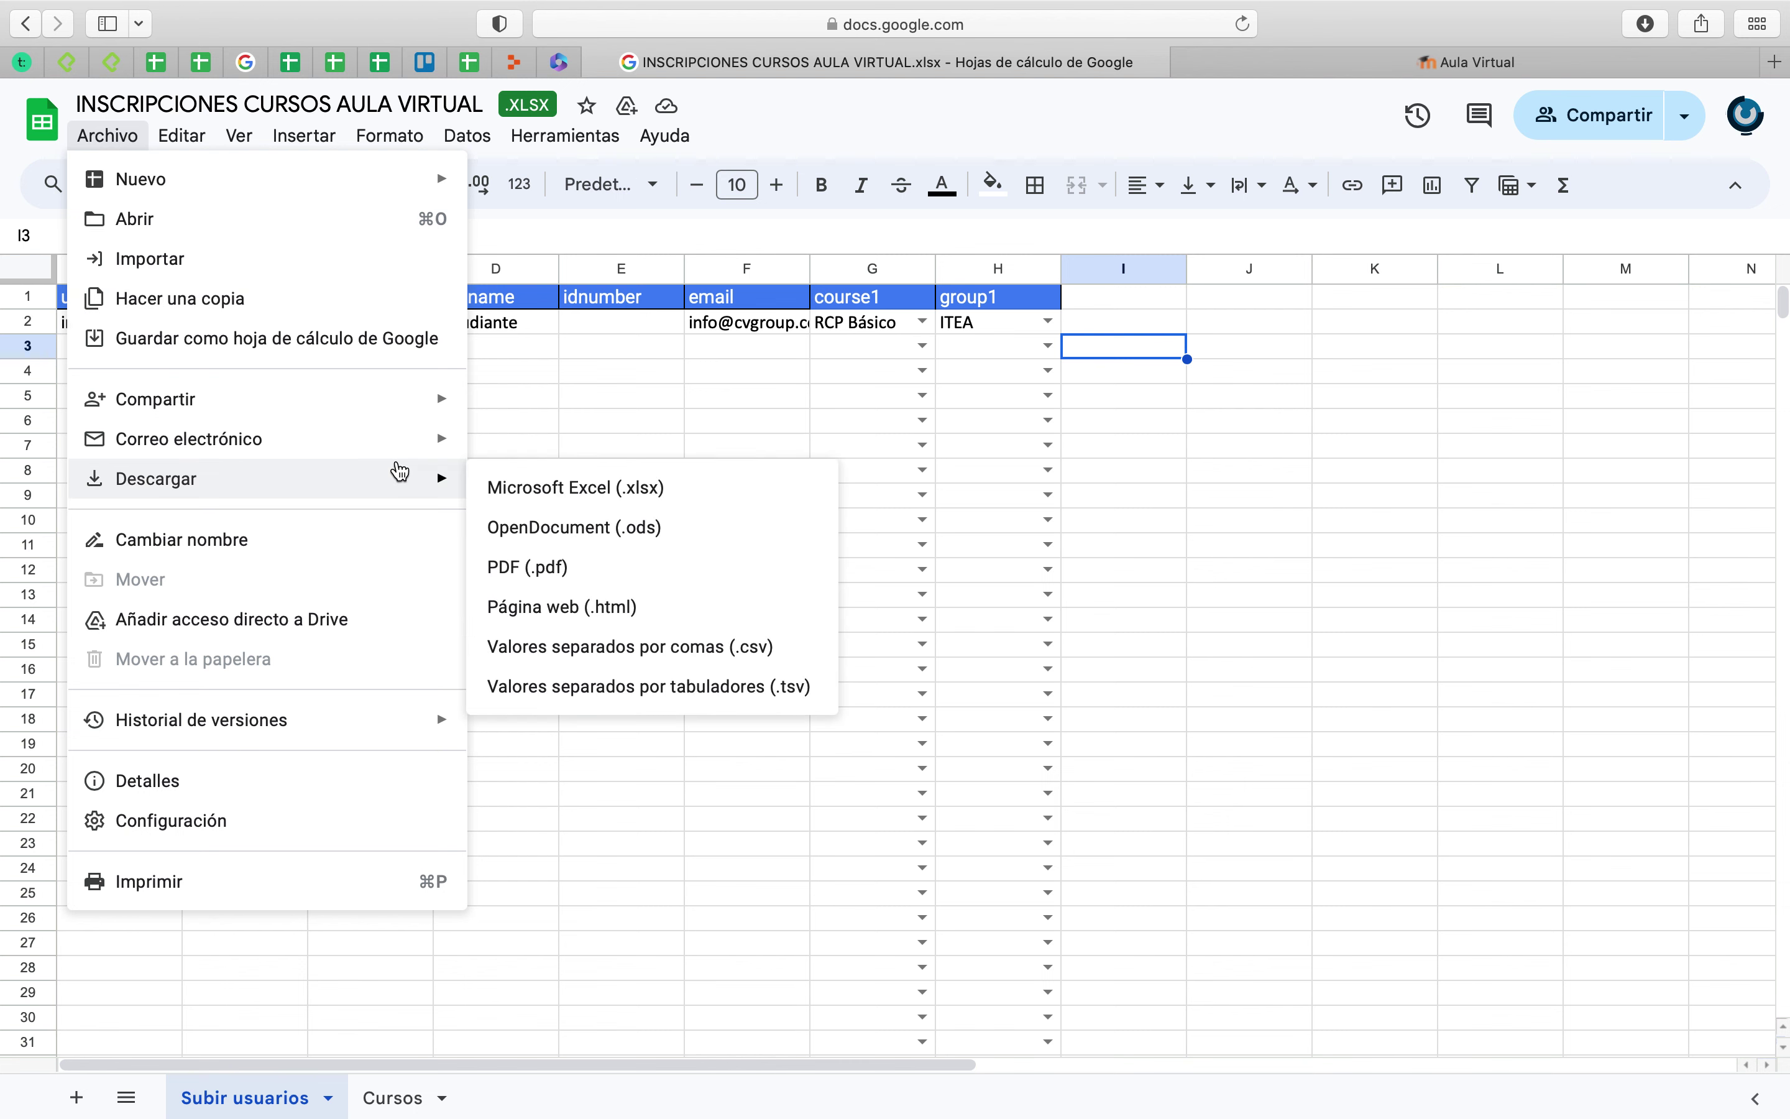
{"action": "mouse_move", "coordinate": [156, 479]}
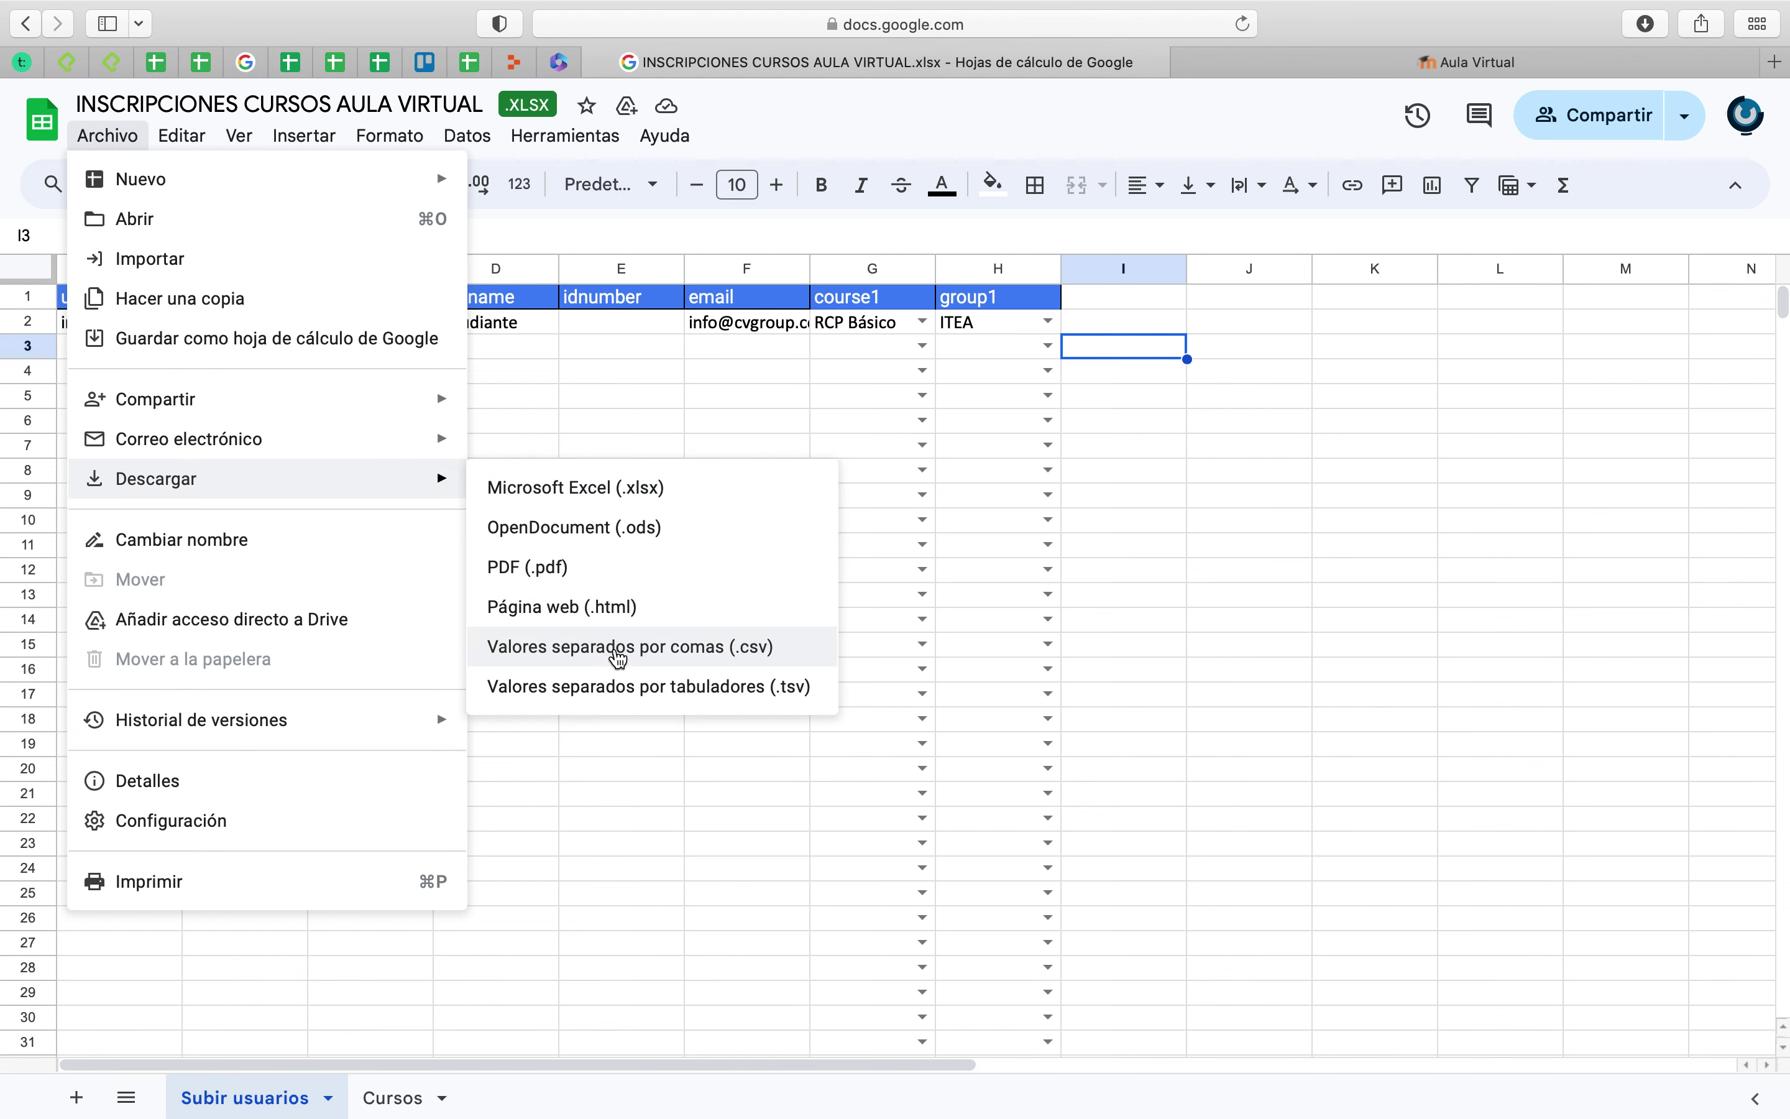
{"action": "left_click", "coordinate": [617, 654]}
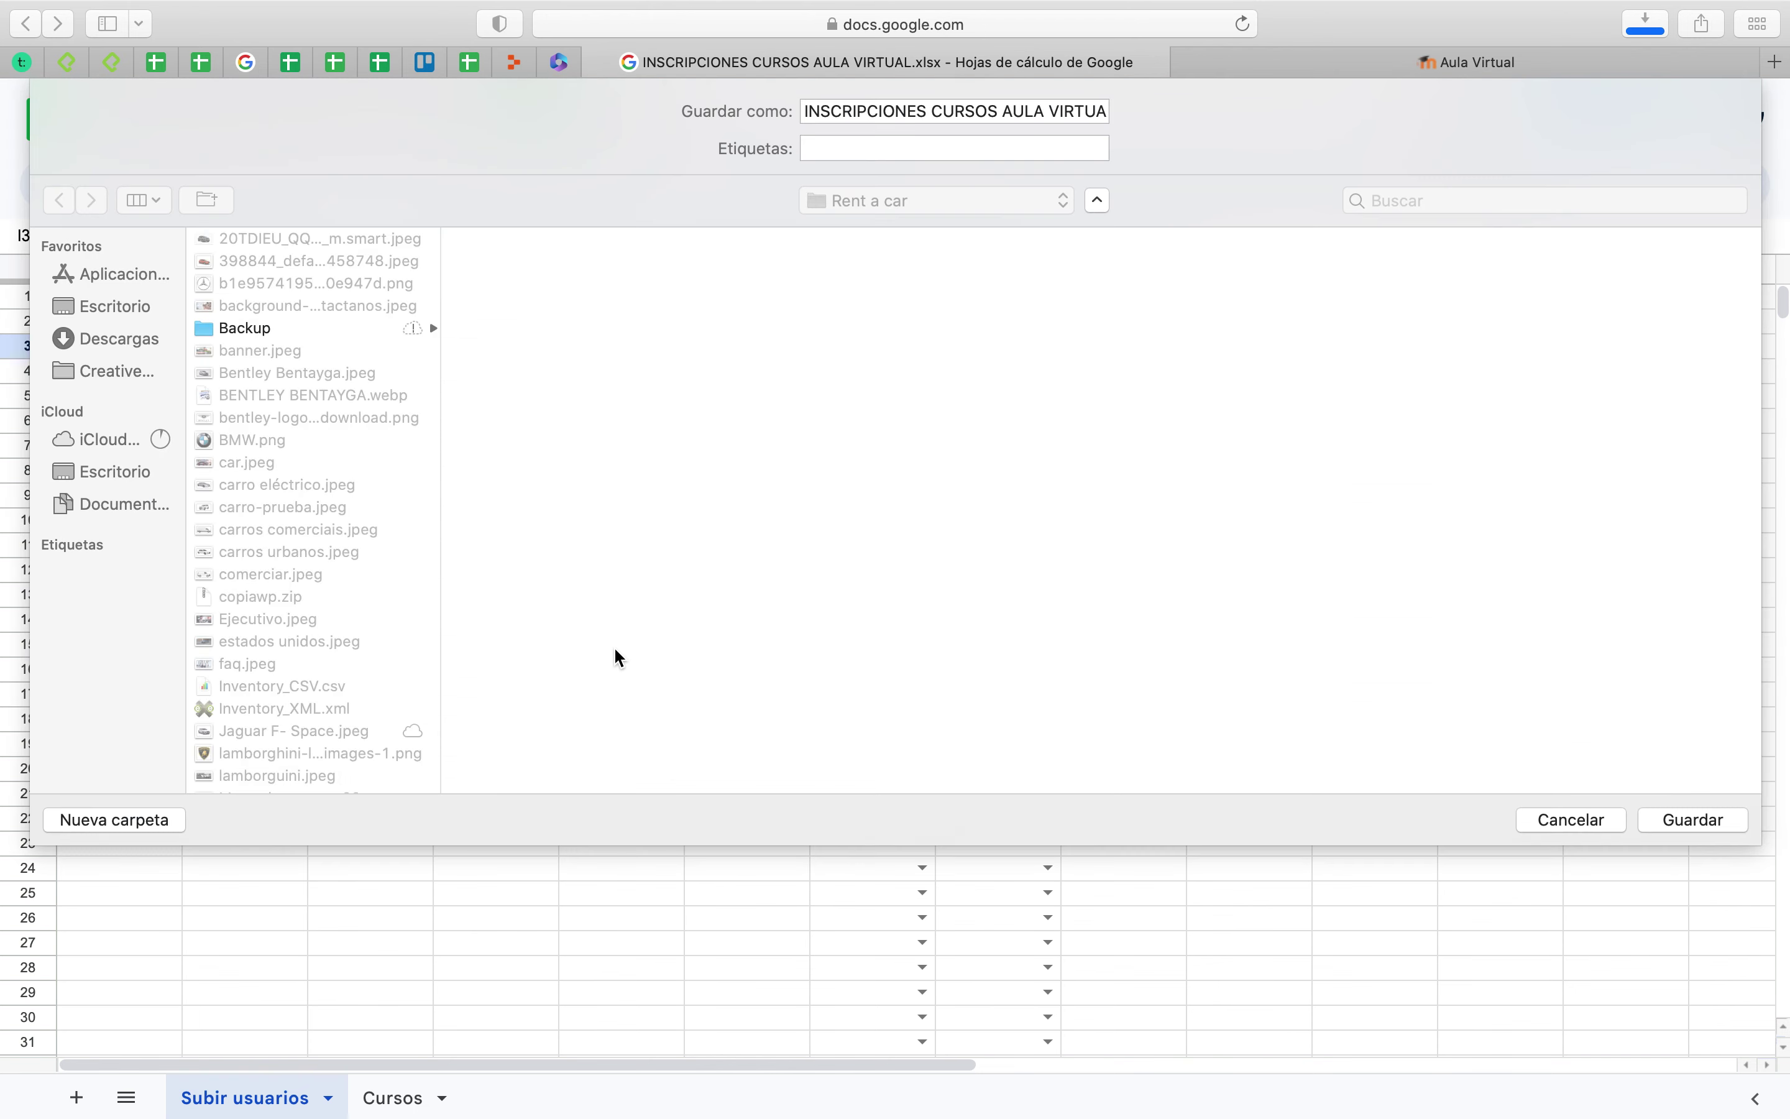
{"action": "left_click", "coordinate": [127, 510]}
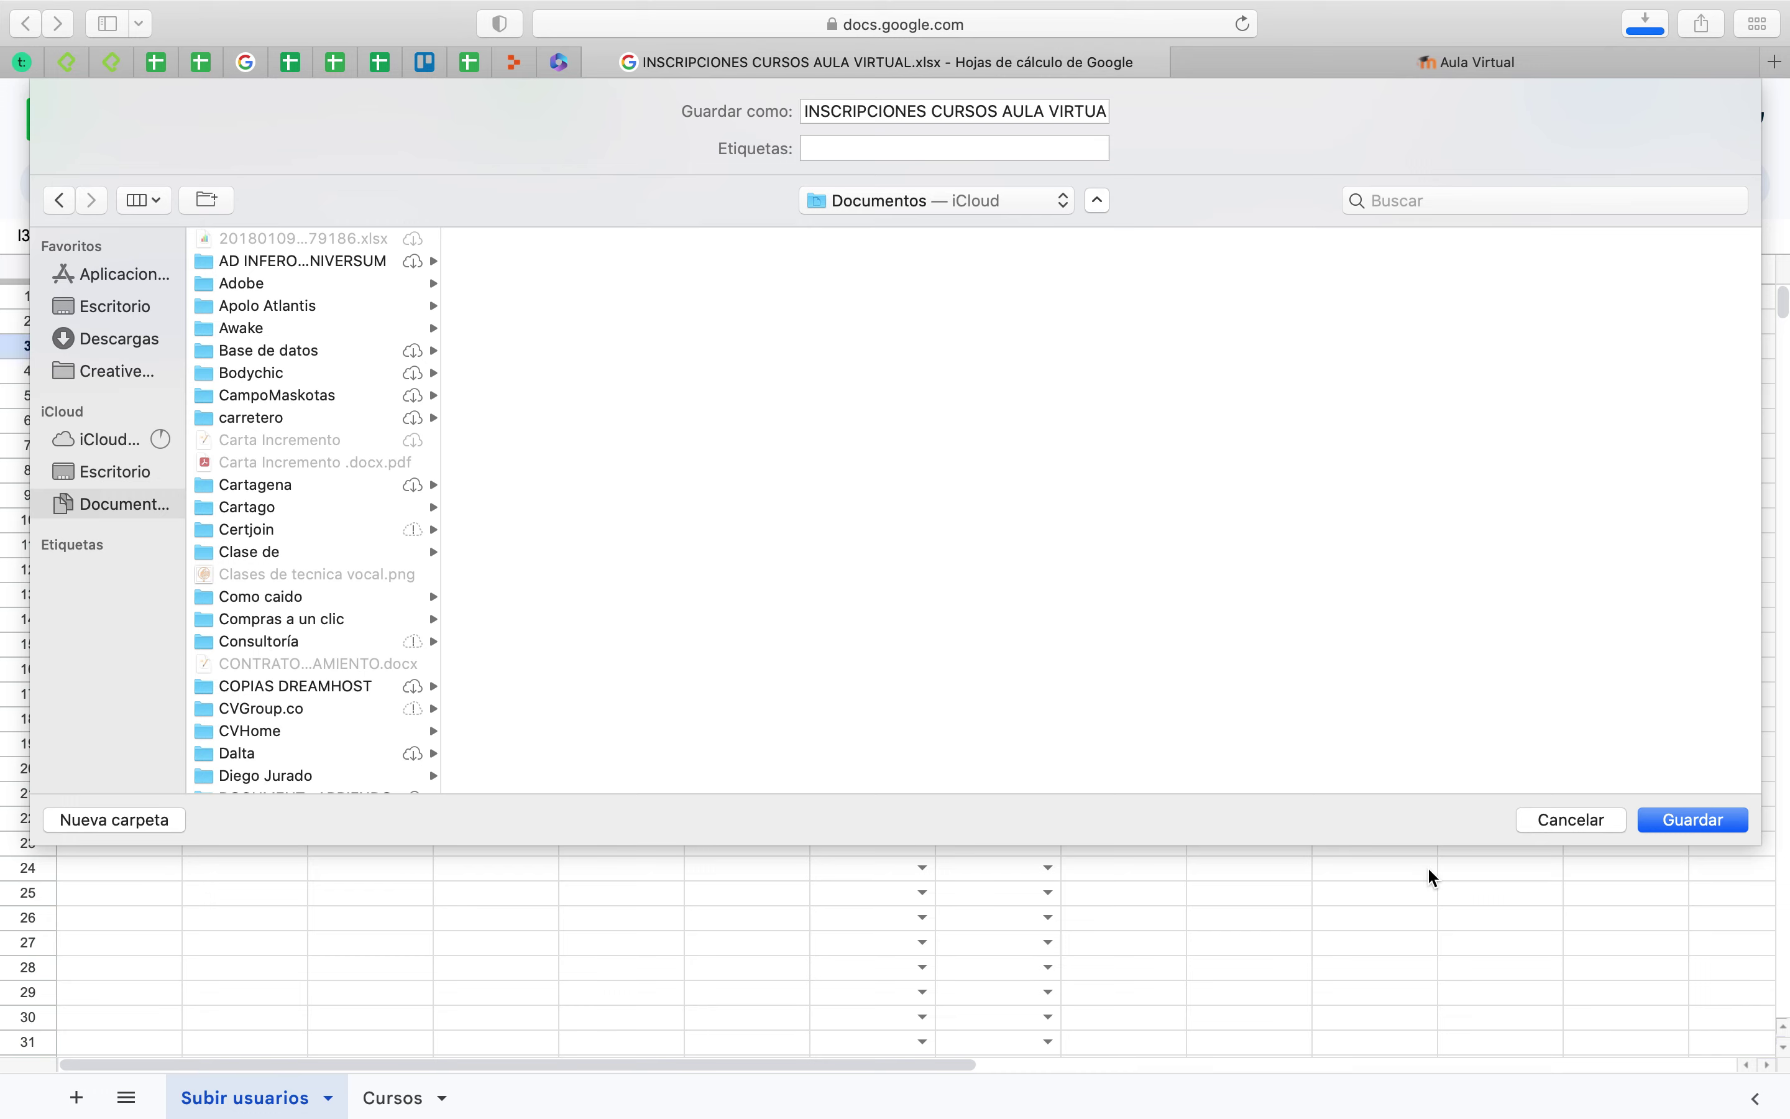
{"action": "left_click", "coordinate": [1666, 823]}
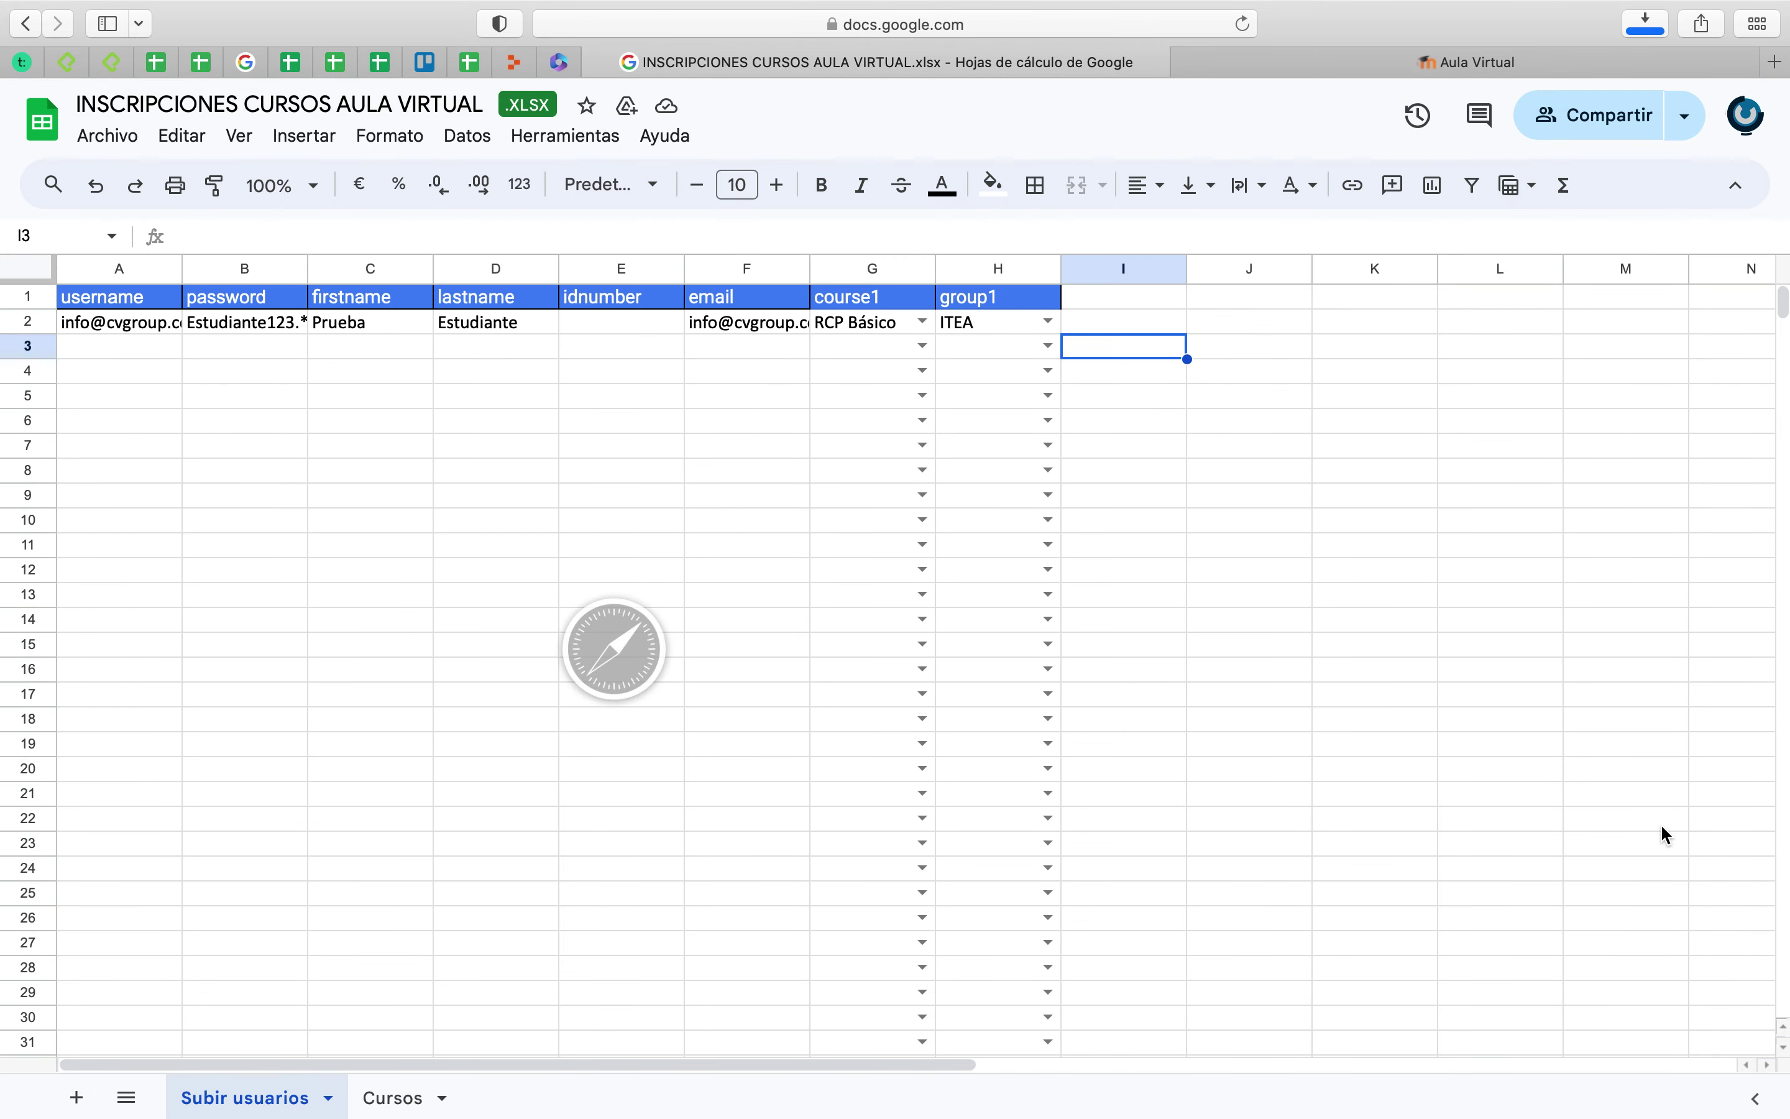
In the Aula Virtual Moodle, go to Administración del sitio > Usuarios > Subir usuarios
{"action": "left_click", "coordinate": [1335, 65]}
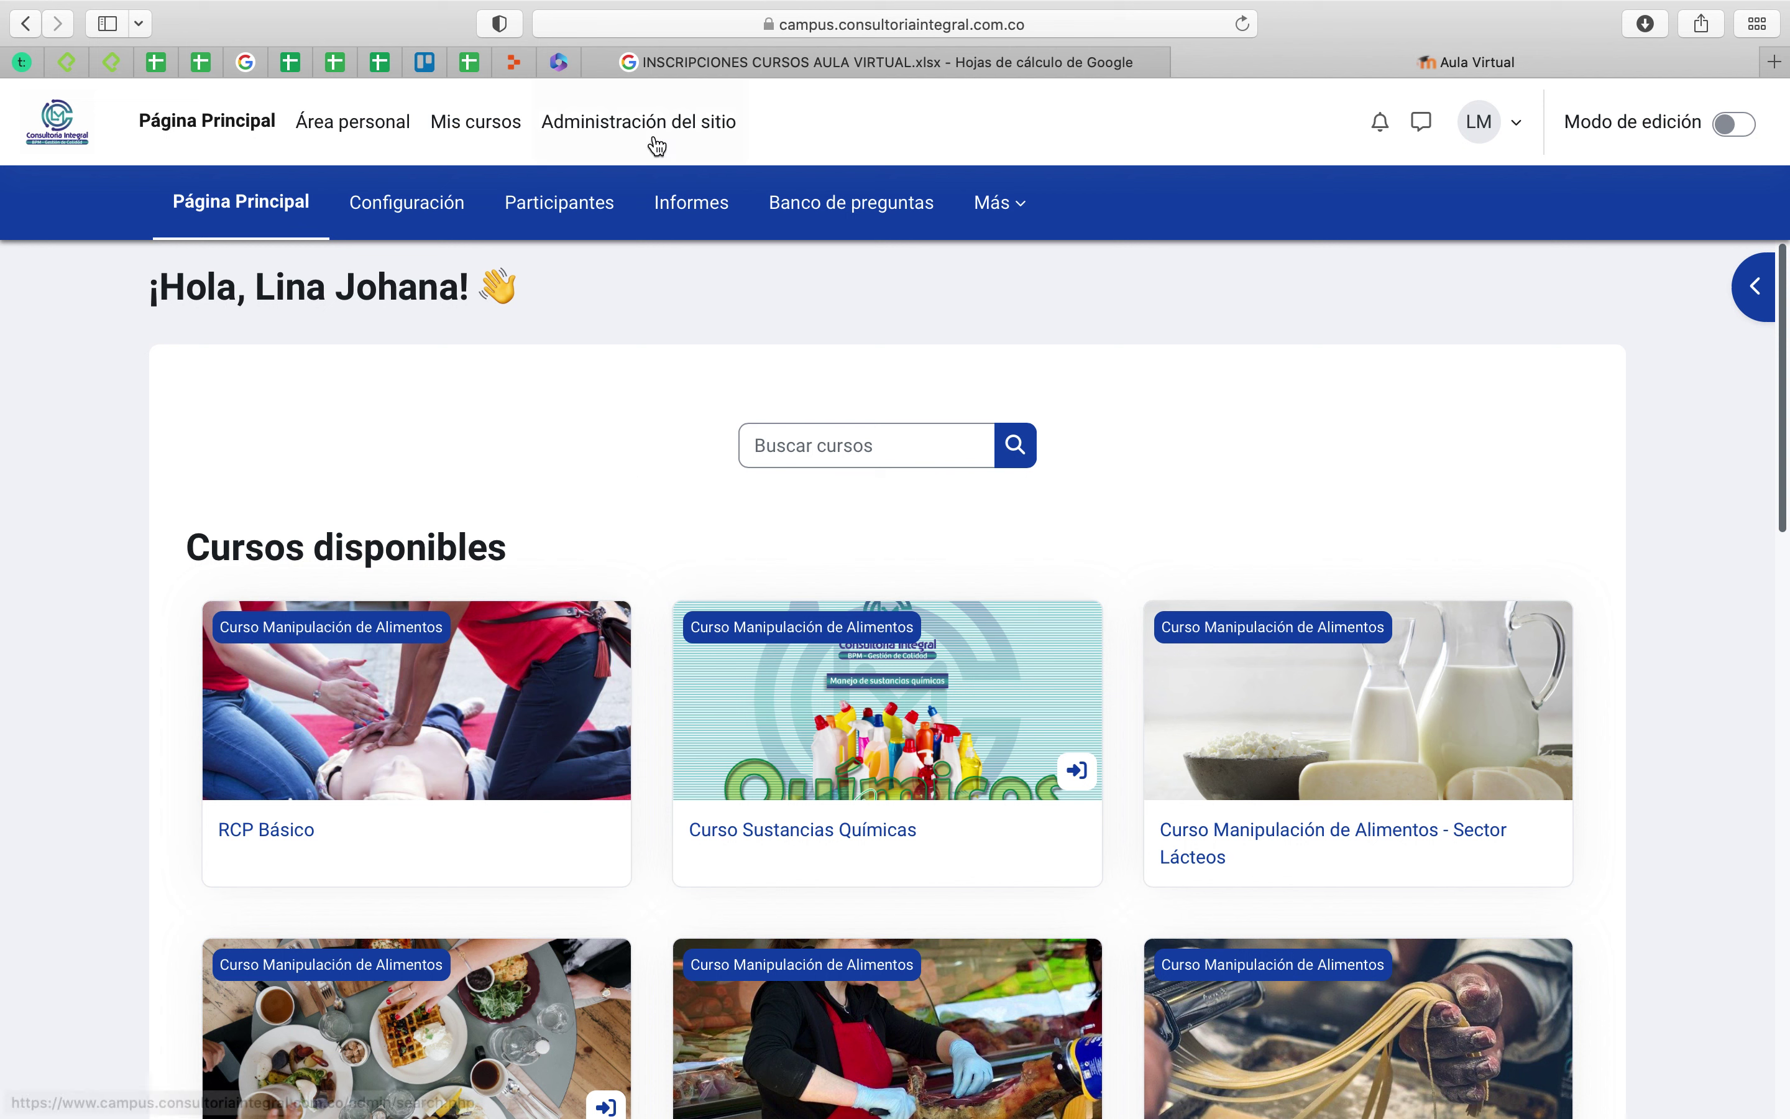
{"action": "left_click", "coordinate": [655, 144]}
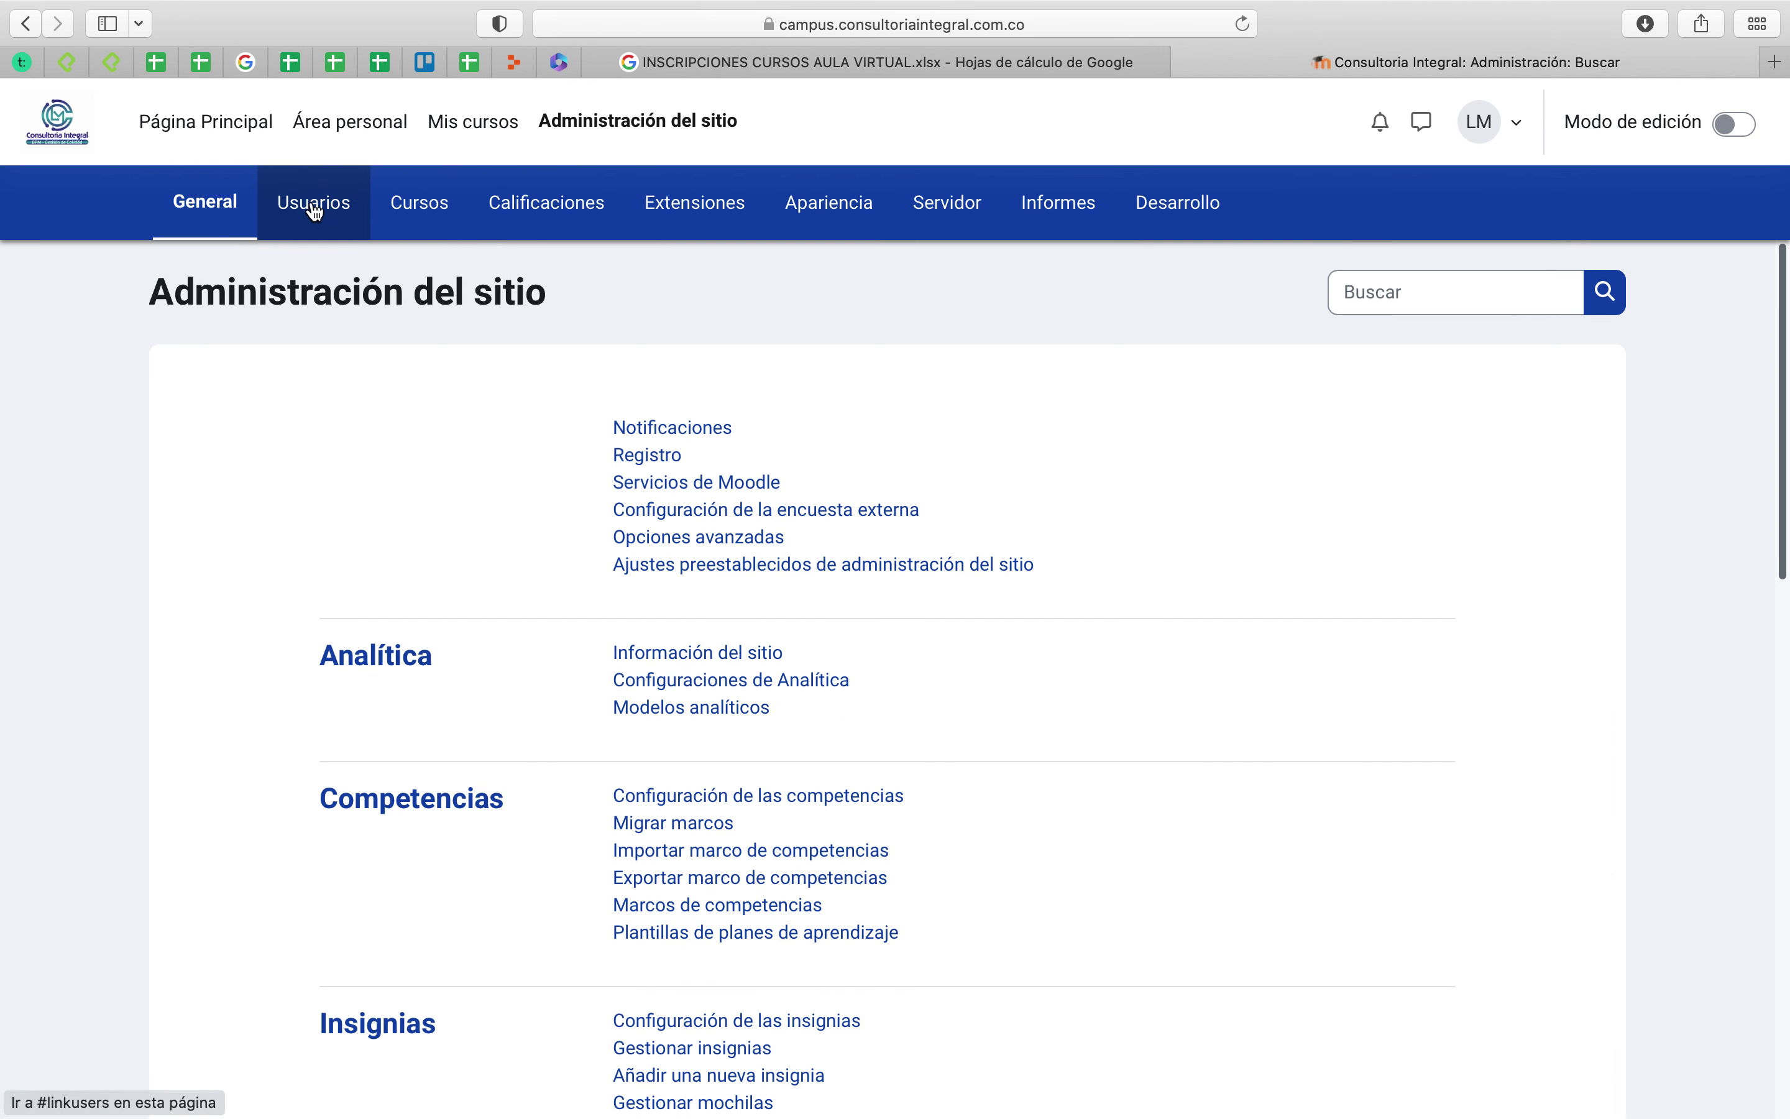
{"action": "left_click", "coordinate": [311, 210]}
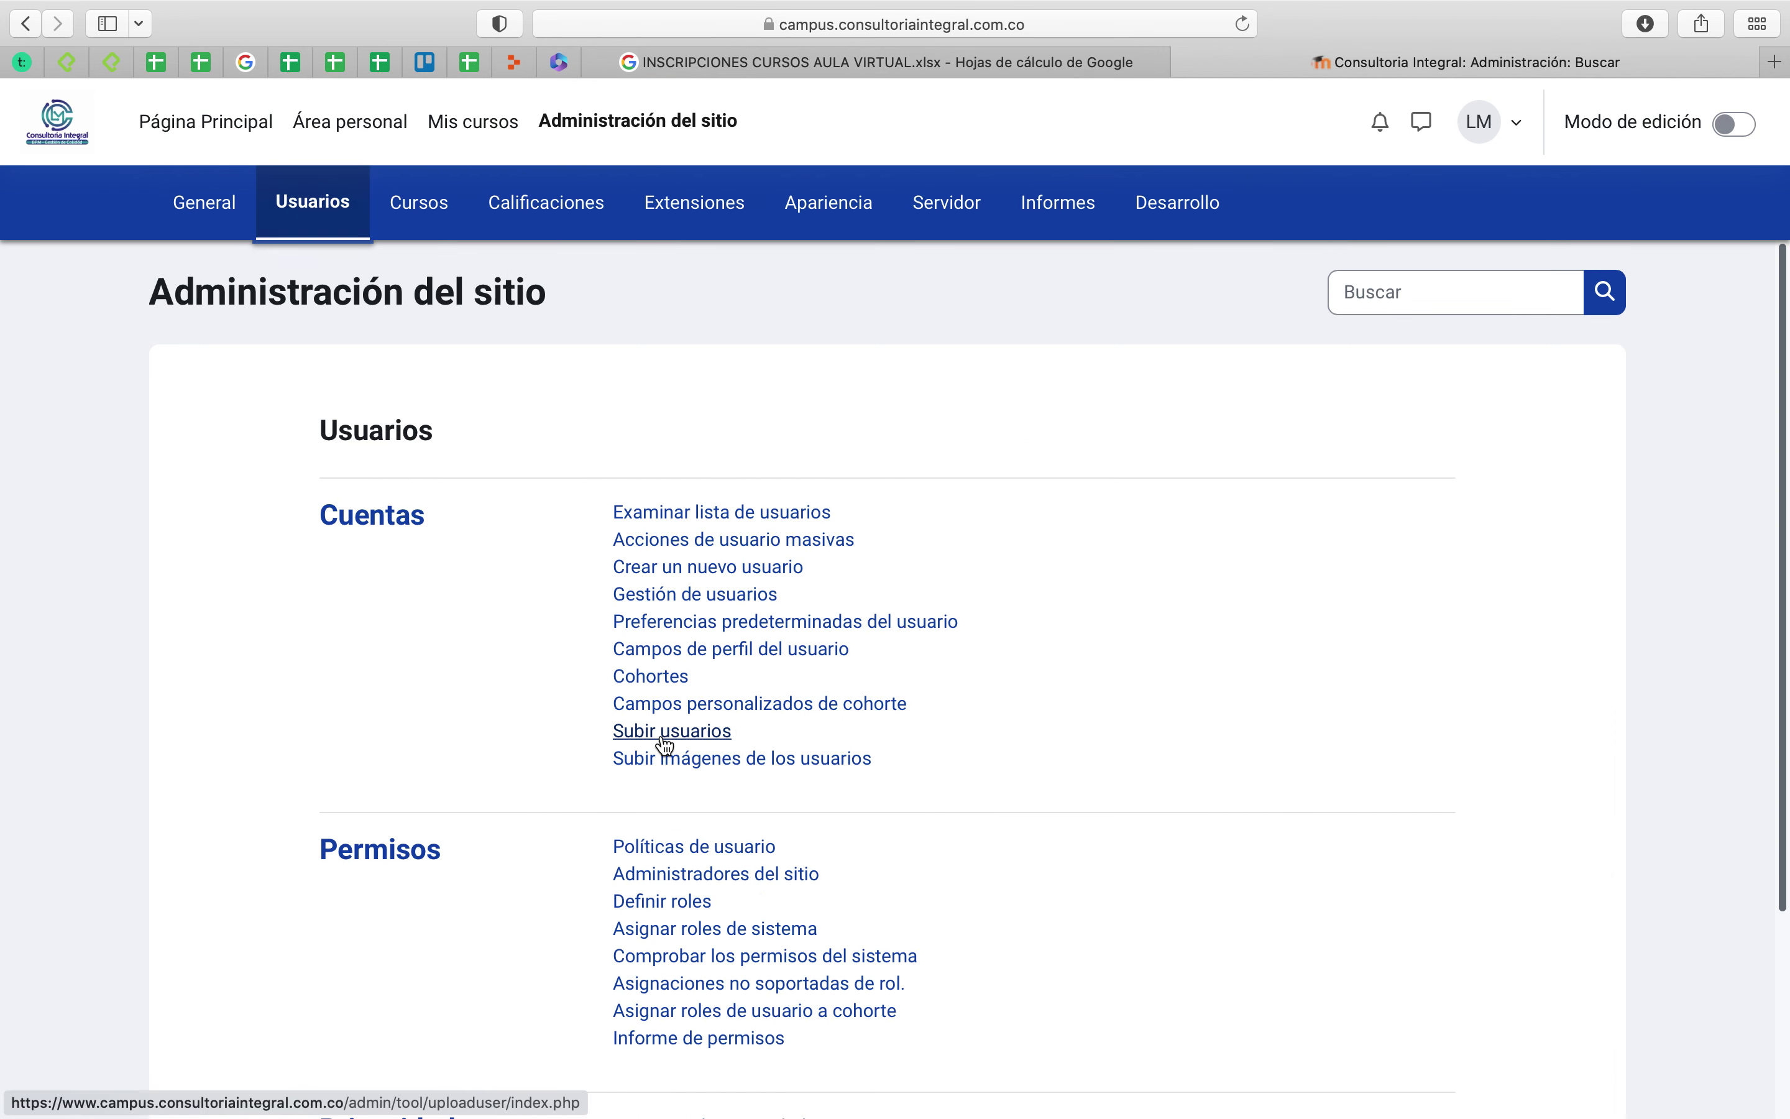
{"action": "left_click", "coordinate": [655, 736]}
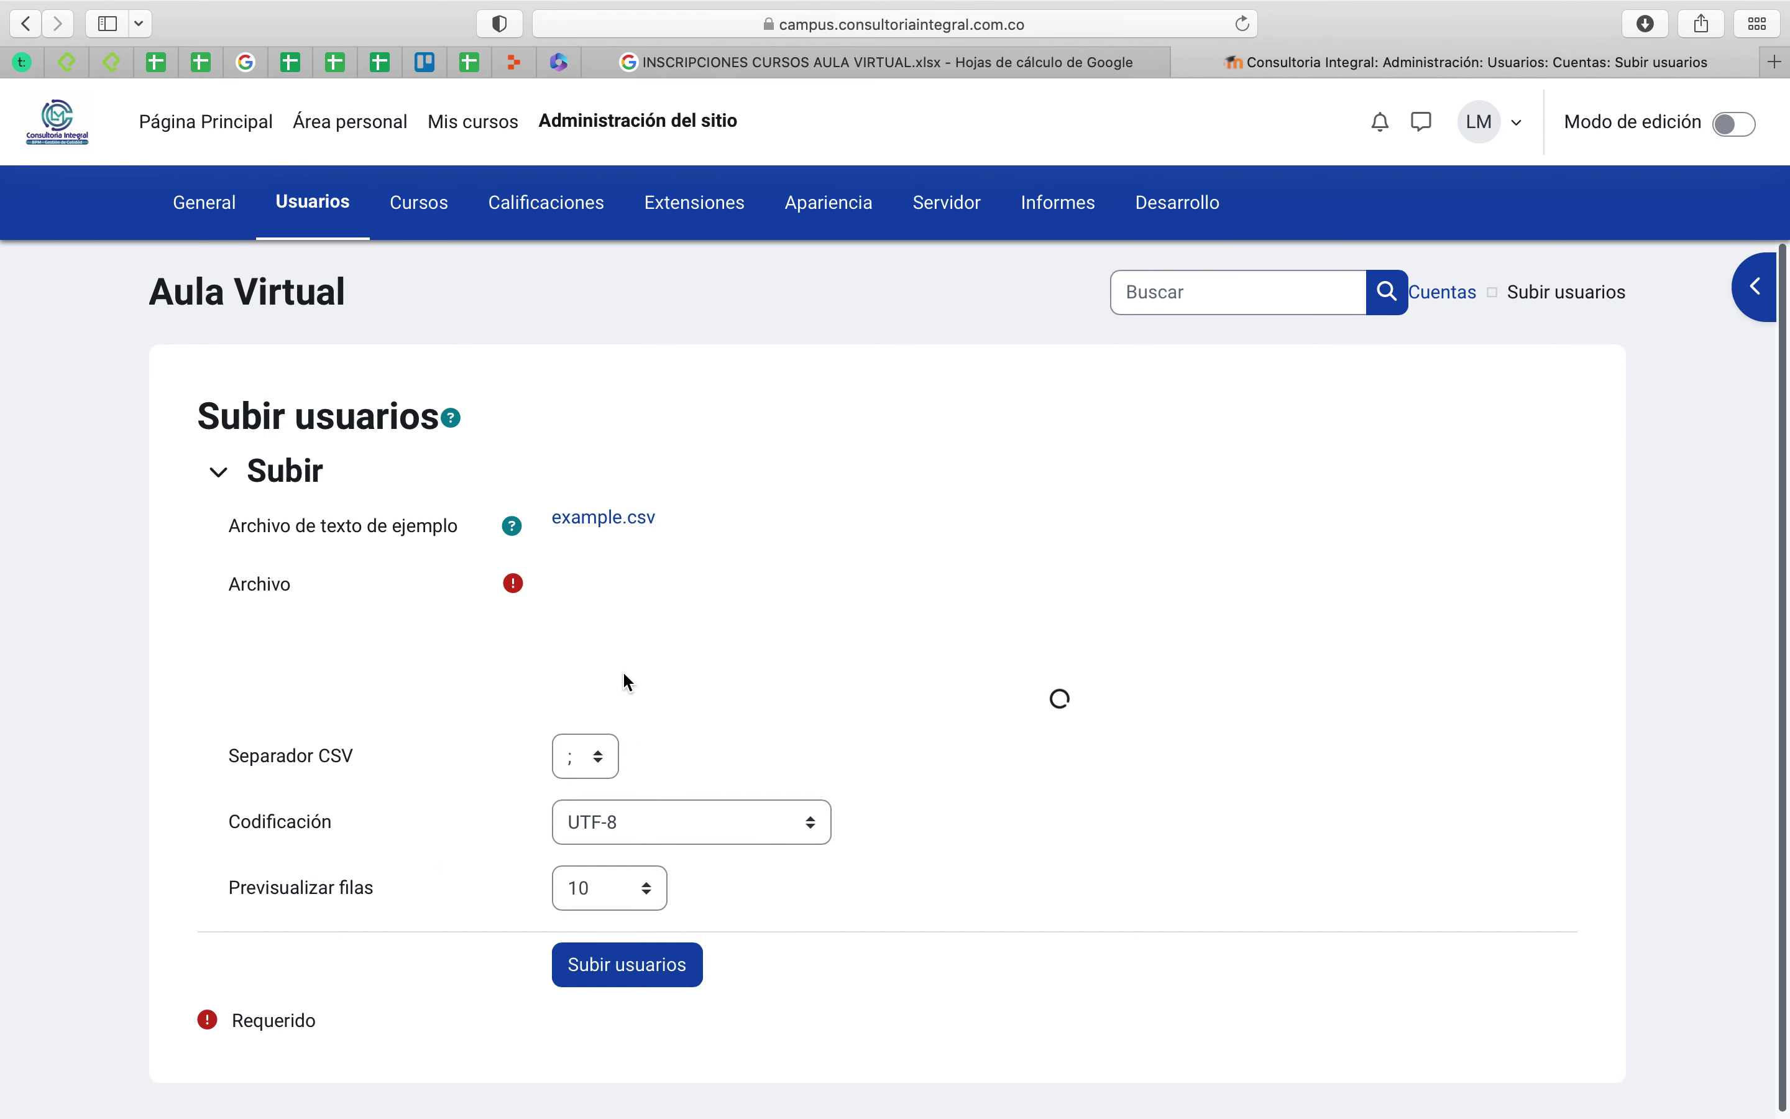
Attach the exported enrollment CSV file from the computer to the upload form
{"action": "left_click", "coordinate": [671, 585]}
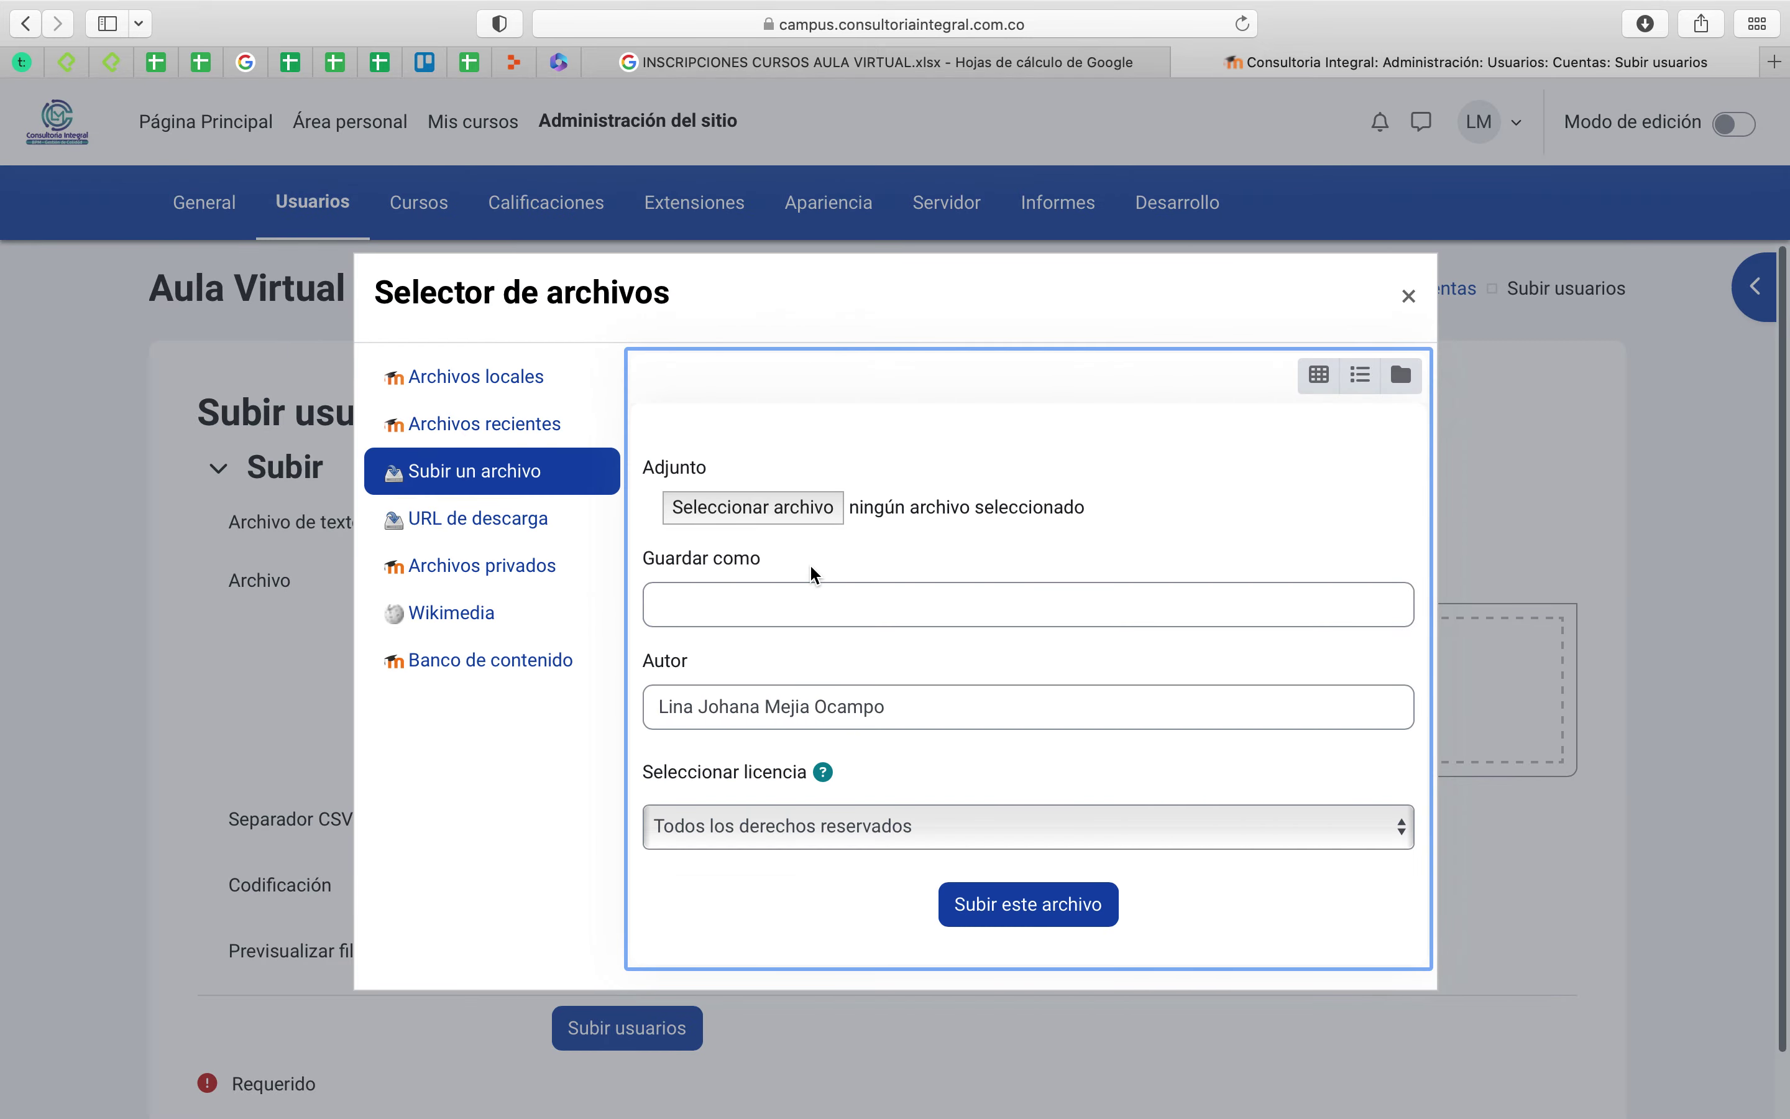
{"action": "left_click", "coordinate": [649, 216]}
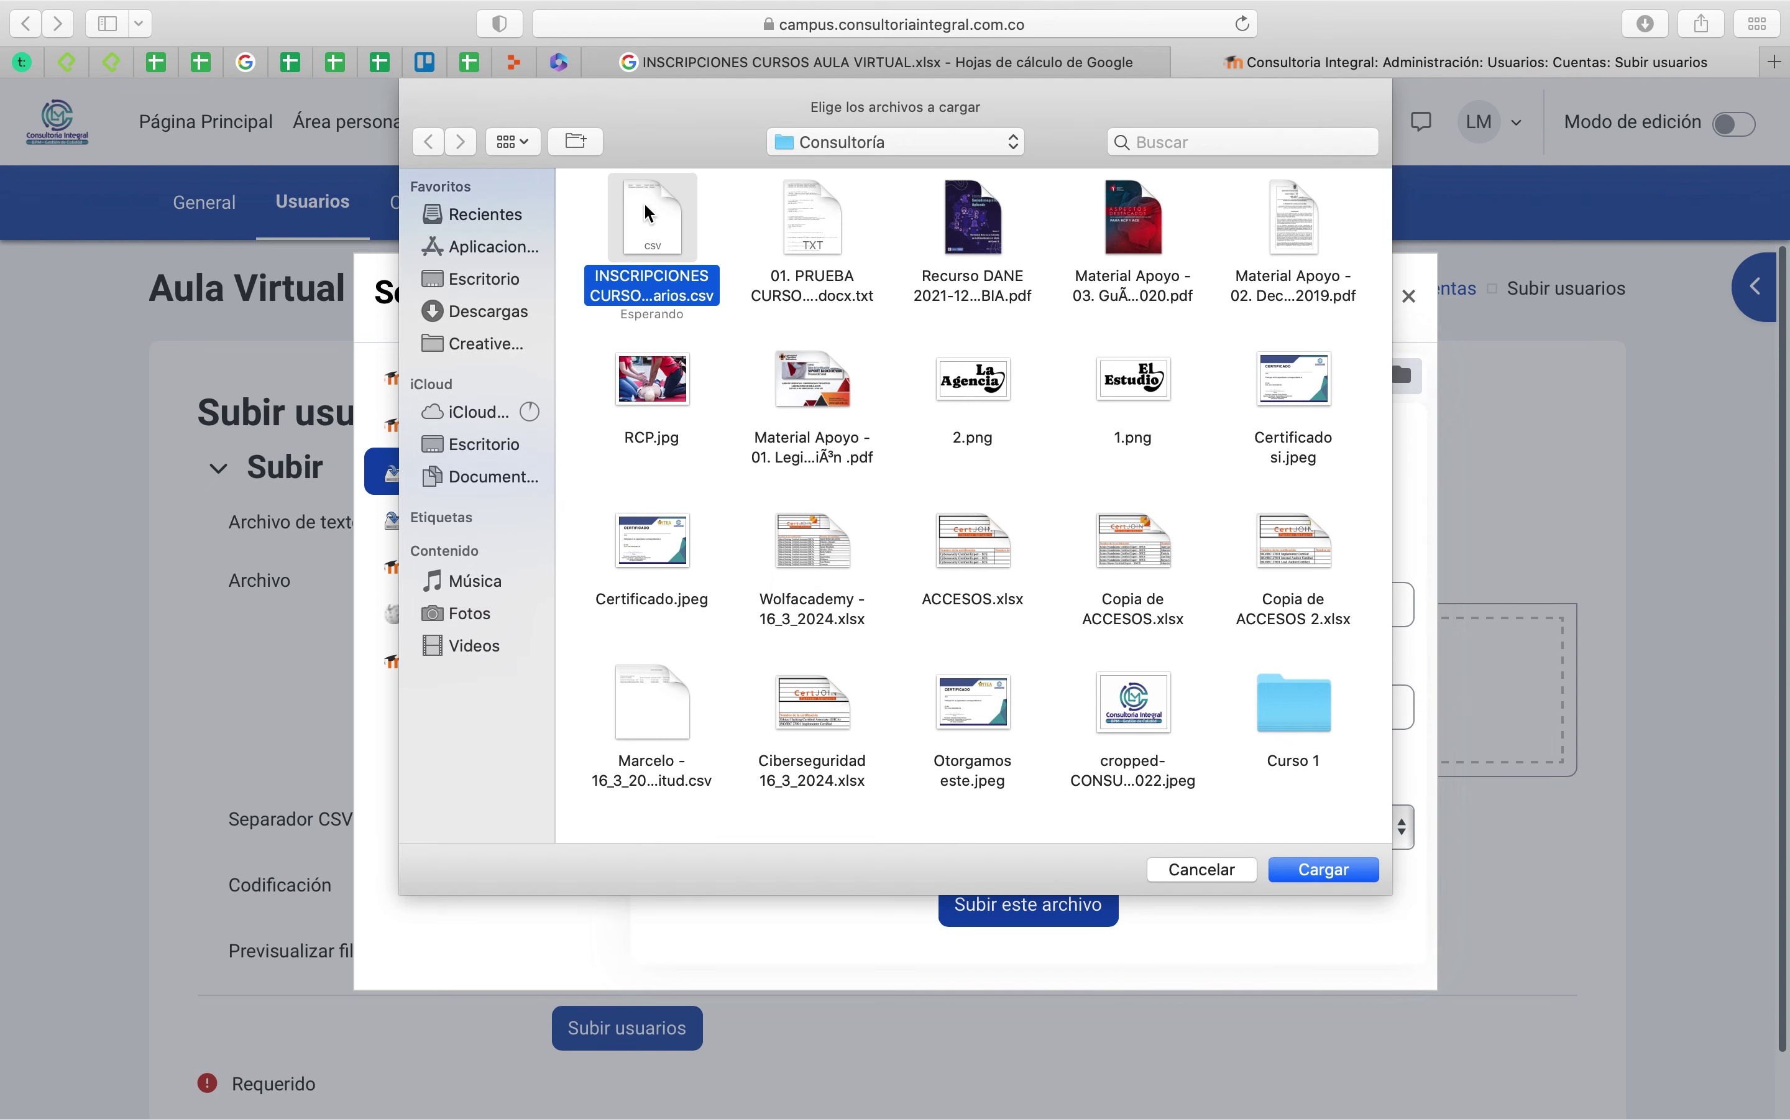
{"action": "double_click", "coordinate": [645, 214]}
{"action": "left_click", "coordinate": [1028, 909]}
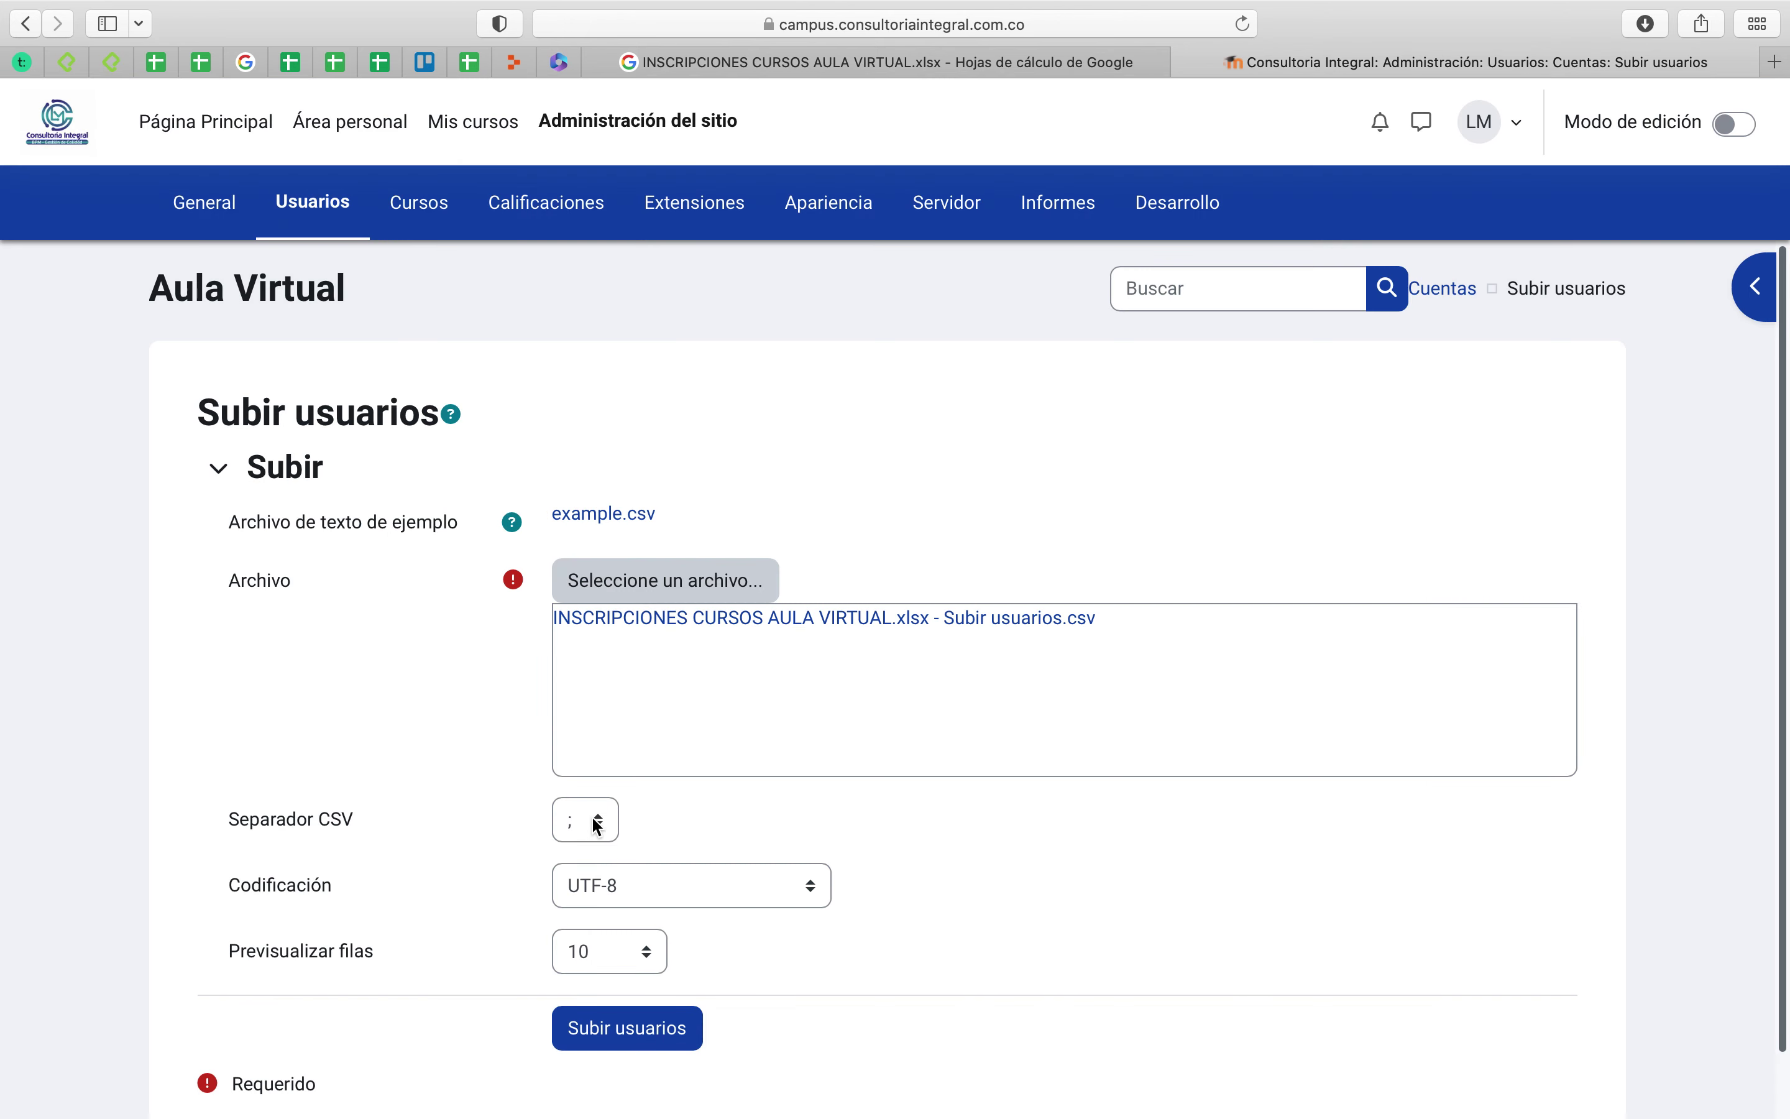
Set Separador CSV to comma and submit the file for the upload preview
{"action": "left_click", "coordinate": [598, 820]}
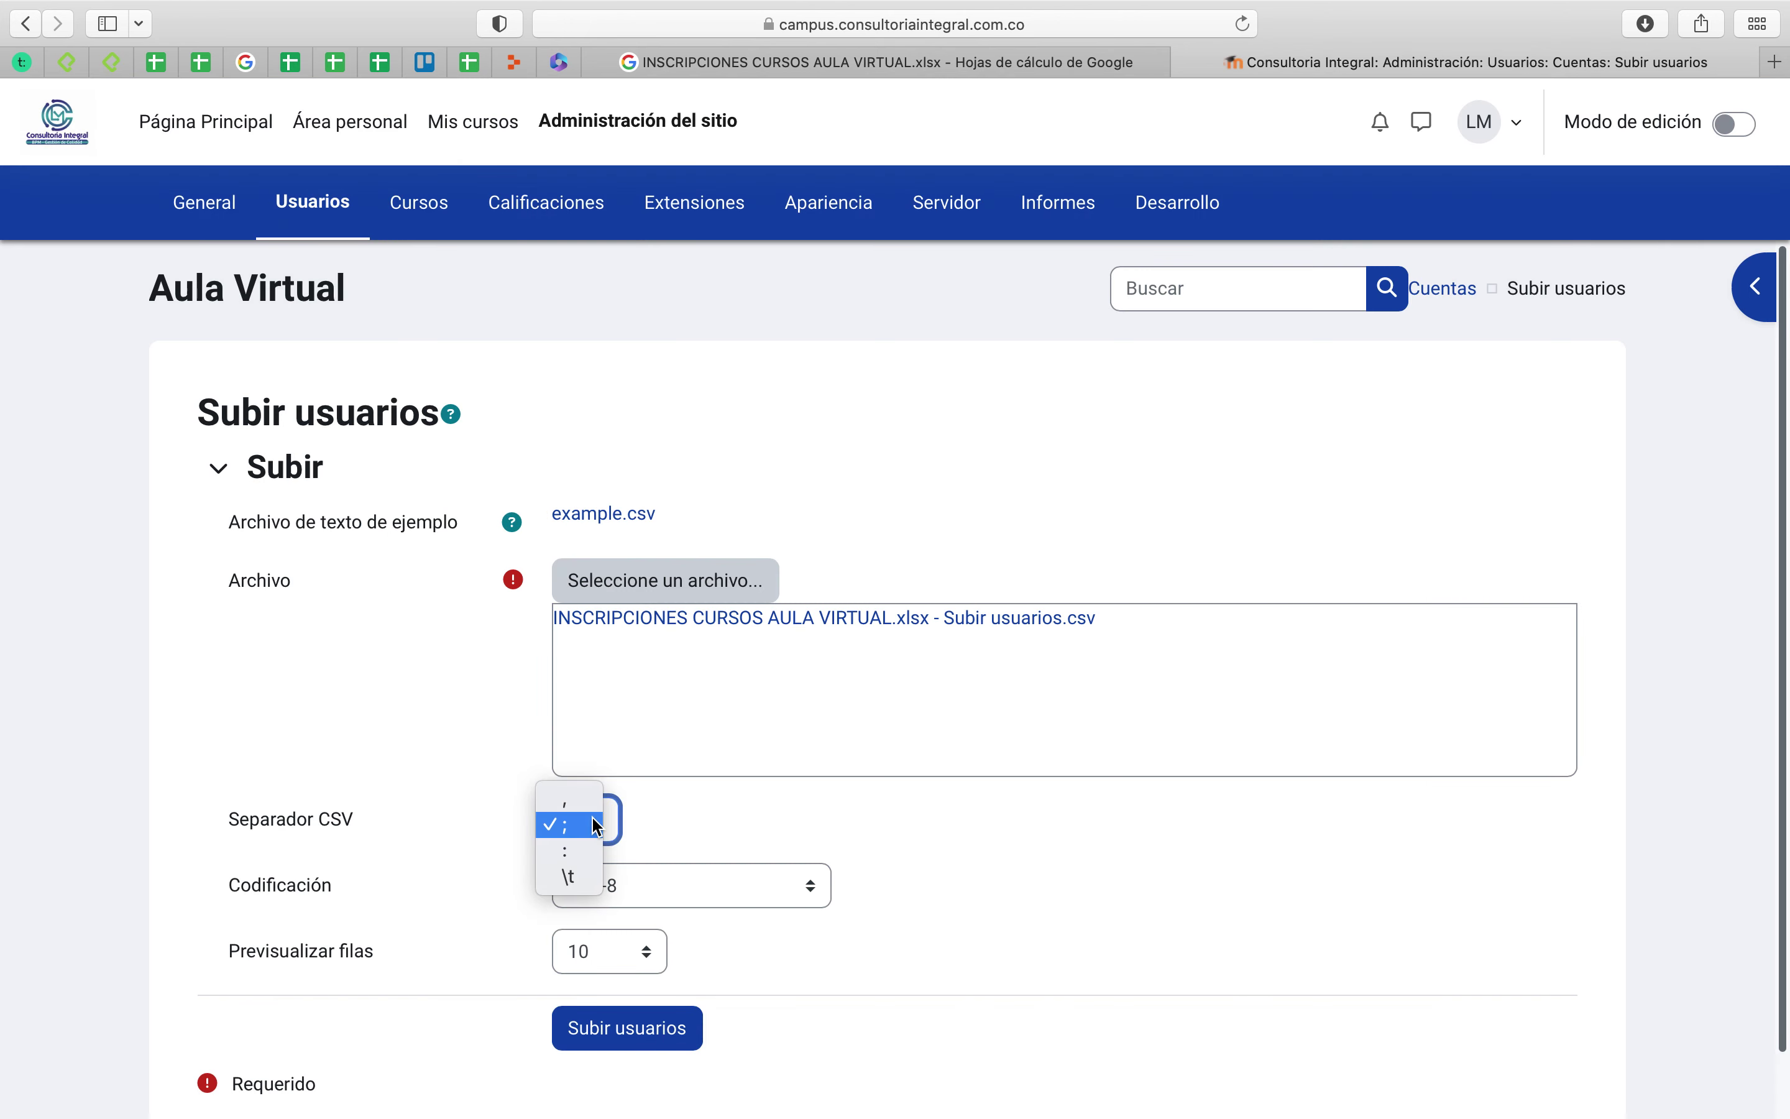
{"action": "left_click", "coordinate": [575, 803]}
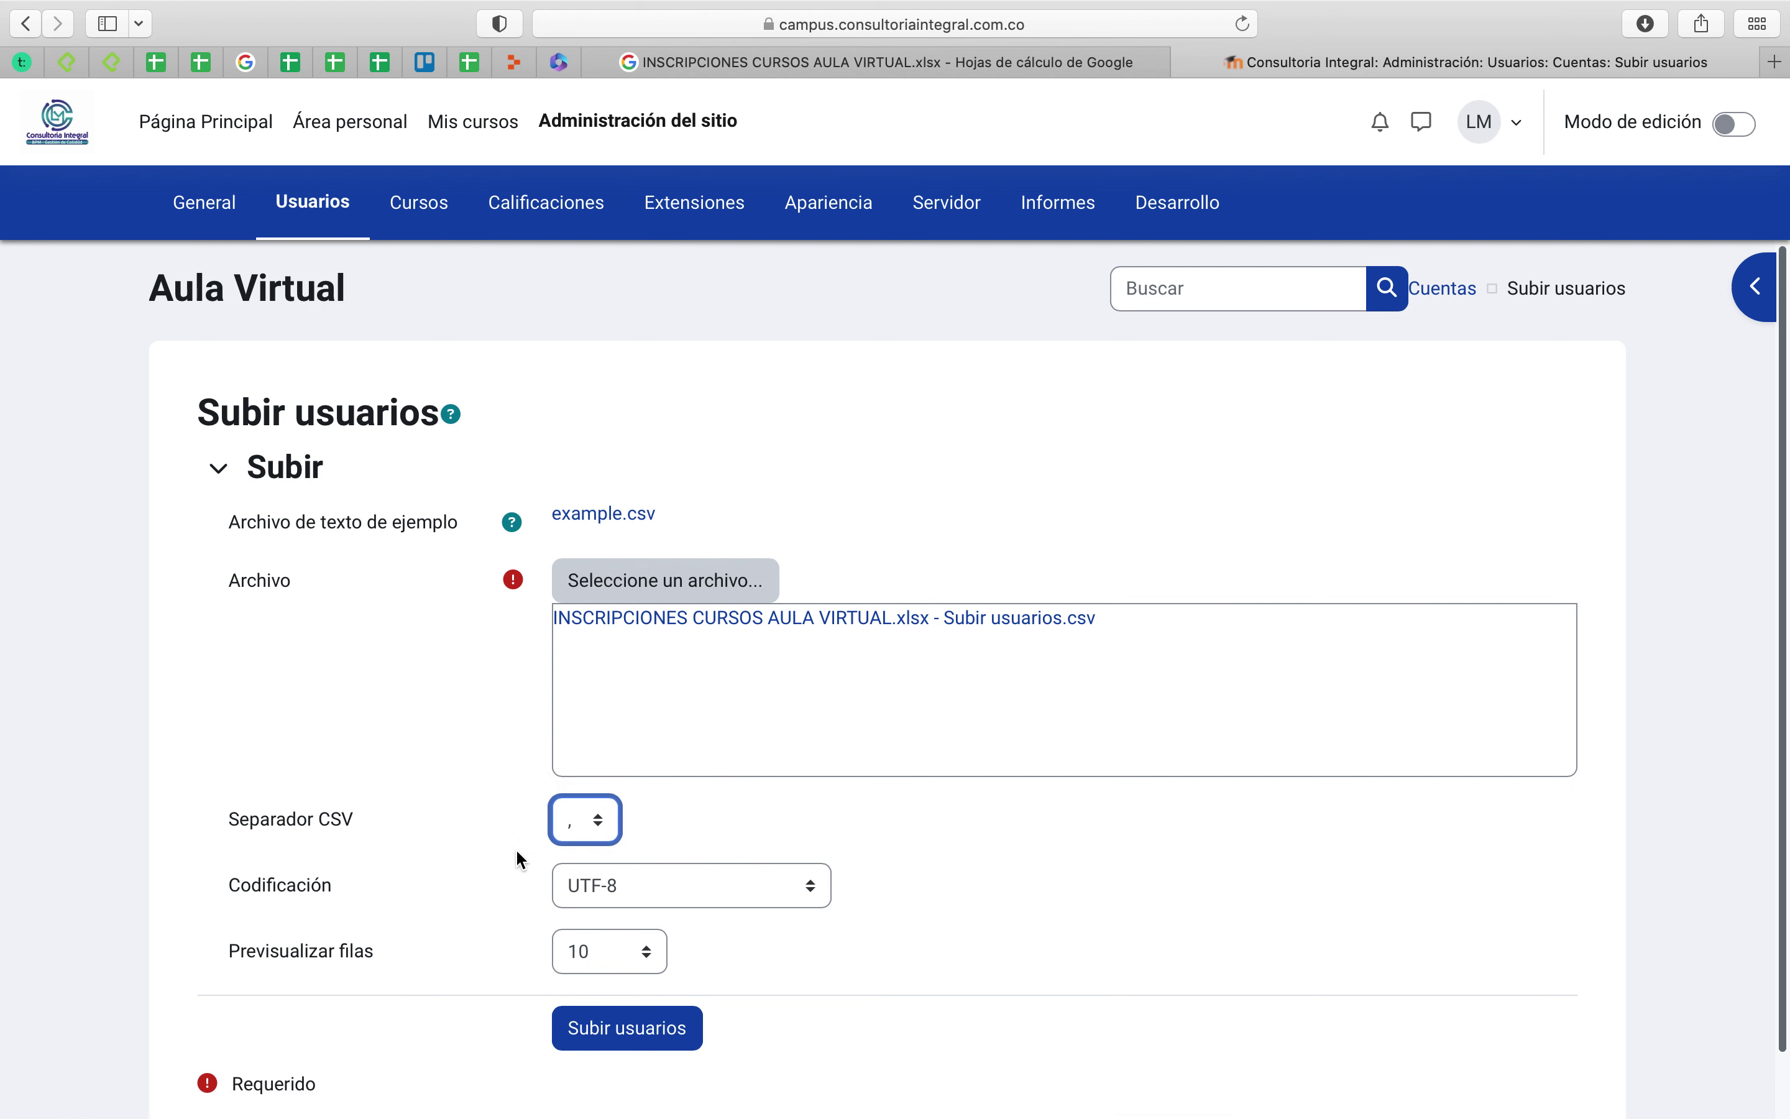
{"action": "left_click", "coordinate": [625, 1032]}
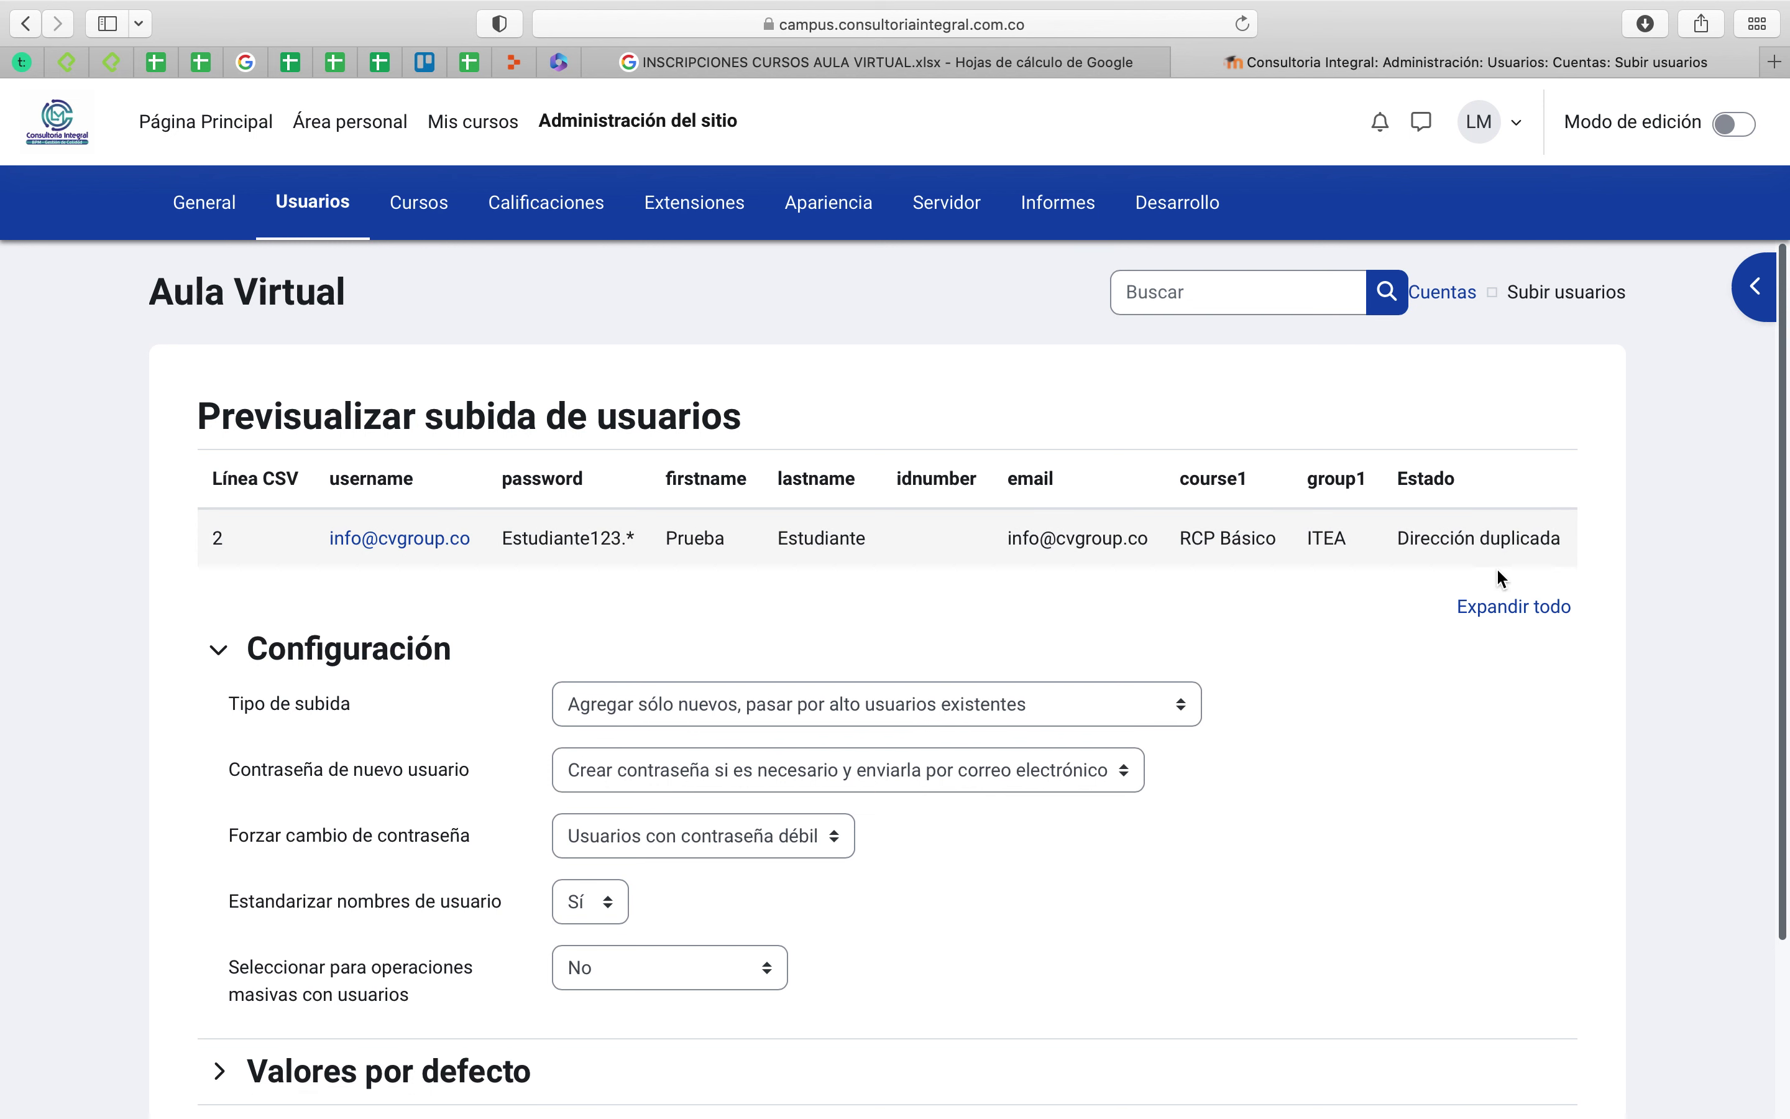
Choose 'Agregar nuevos y actualizar usuarios existentes' and 'Rellenar datos ausentes' for existing user details
{"action": "scroll", "coordinate": [1280, 870], "scroll_direction": "down", "scroll_amount": 3}
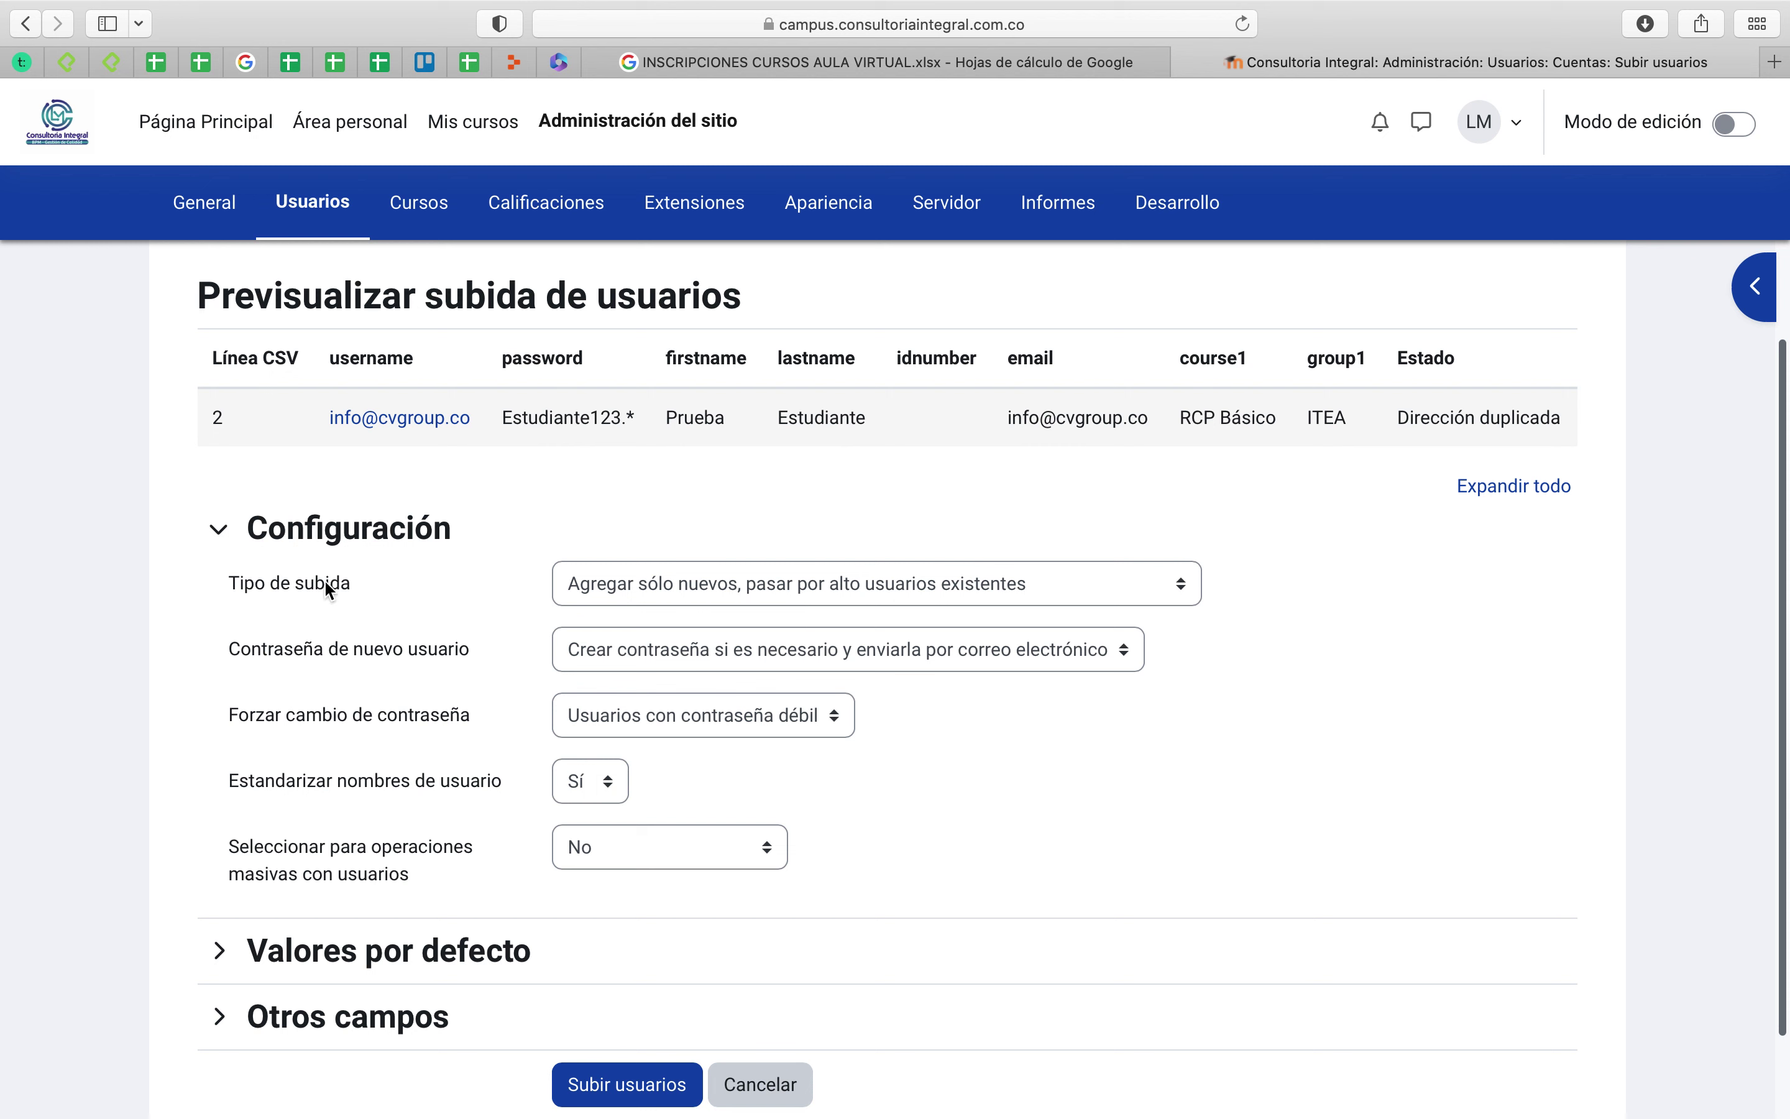
{"action": "left_click", "coordinate": [635, 594]}
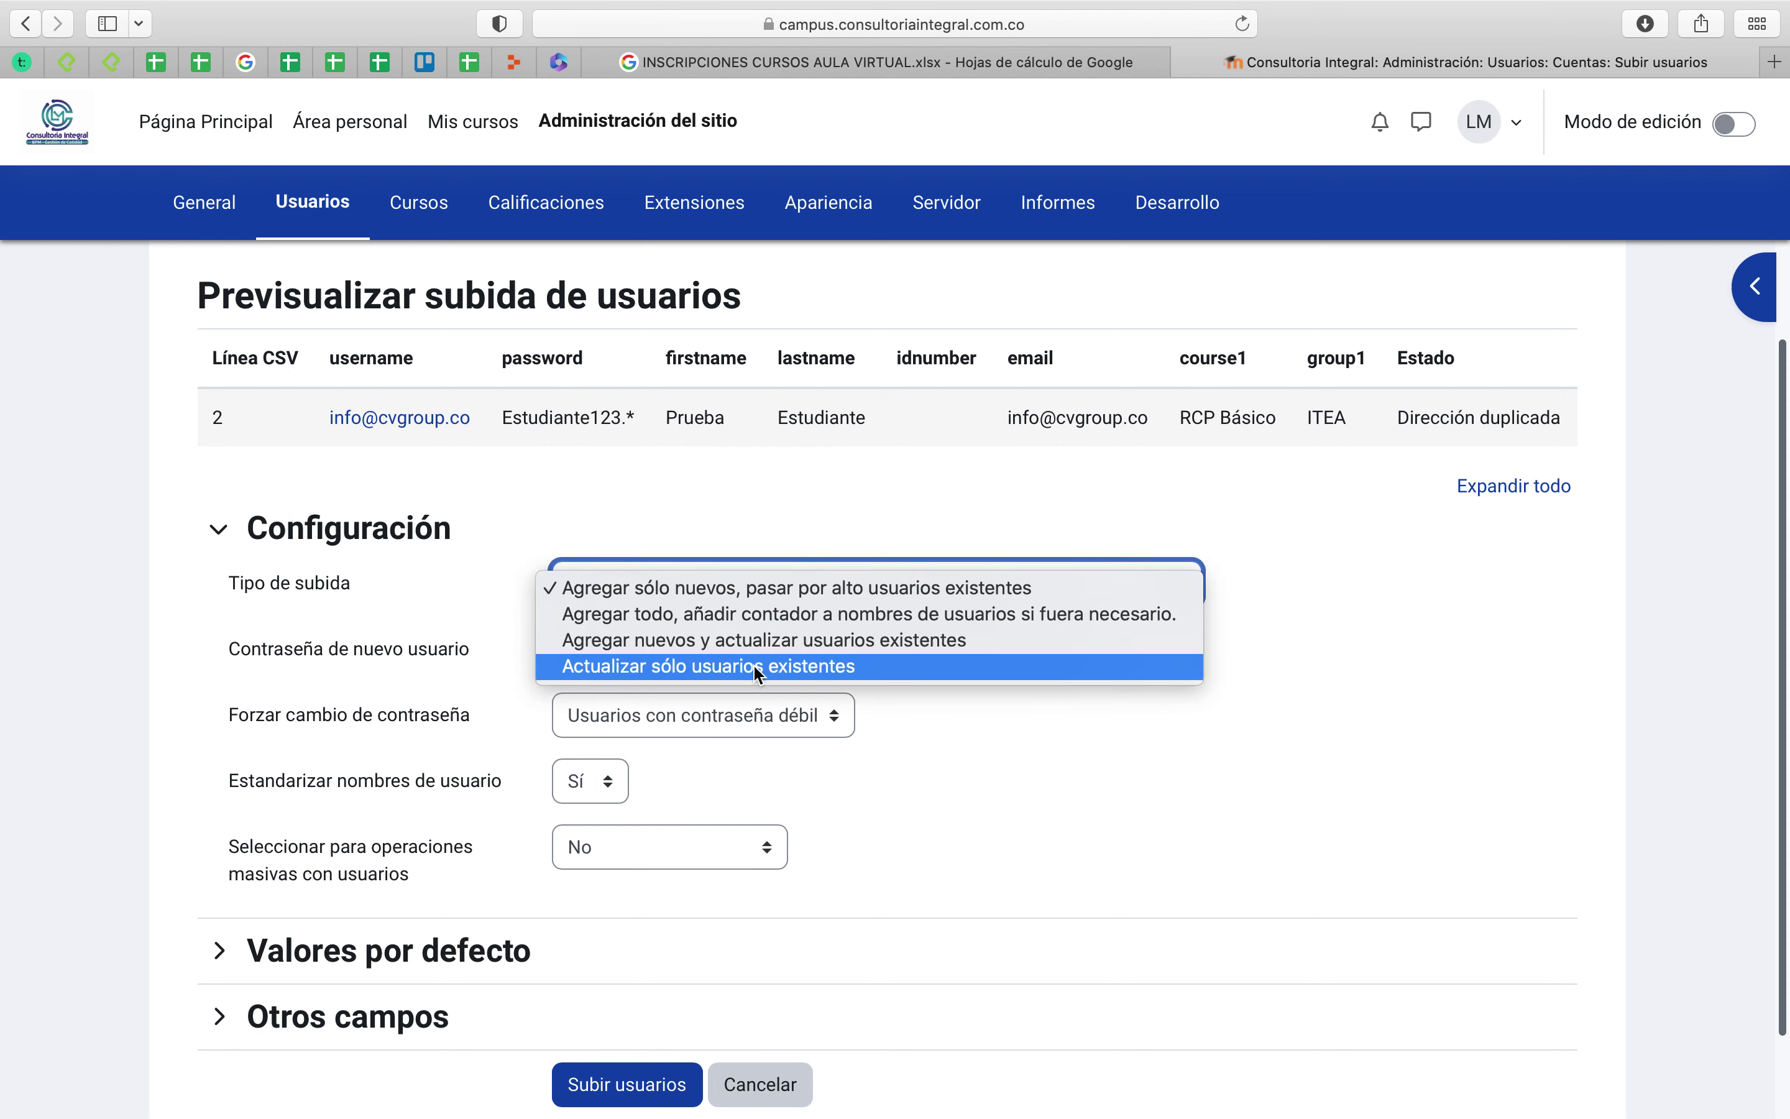
{"action": "left_click", "coordinate": [820, 642]}
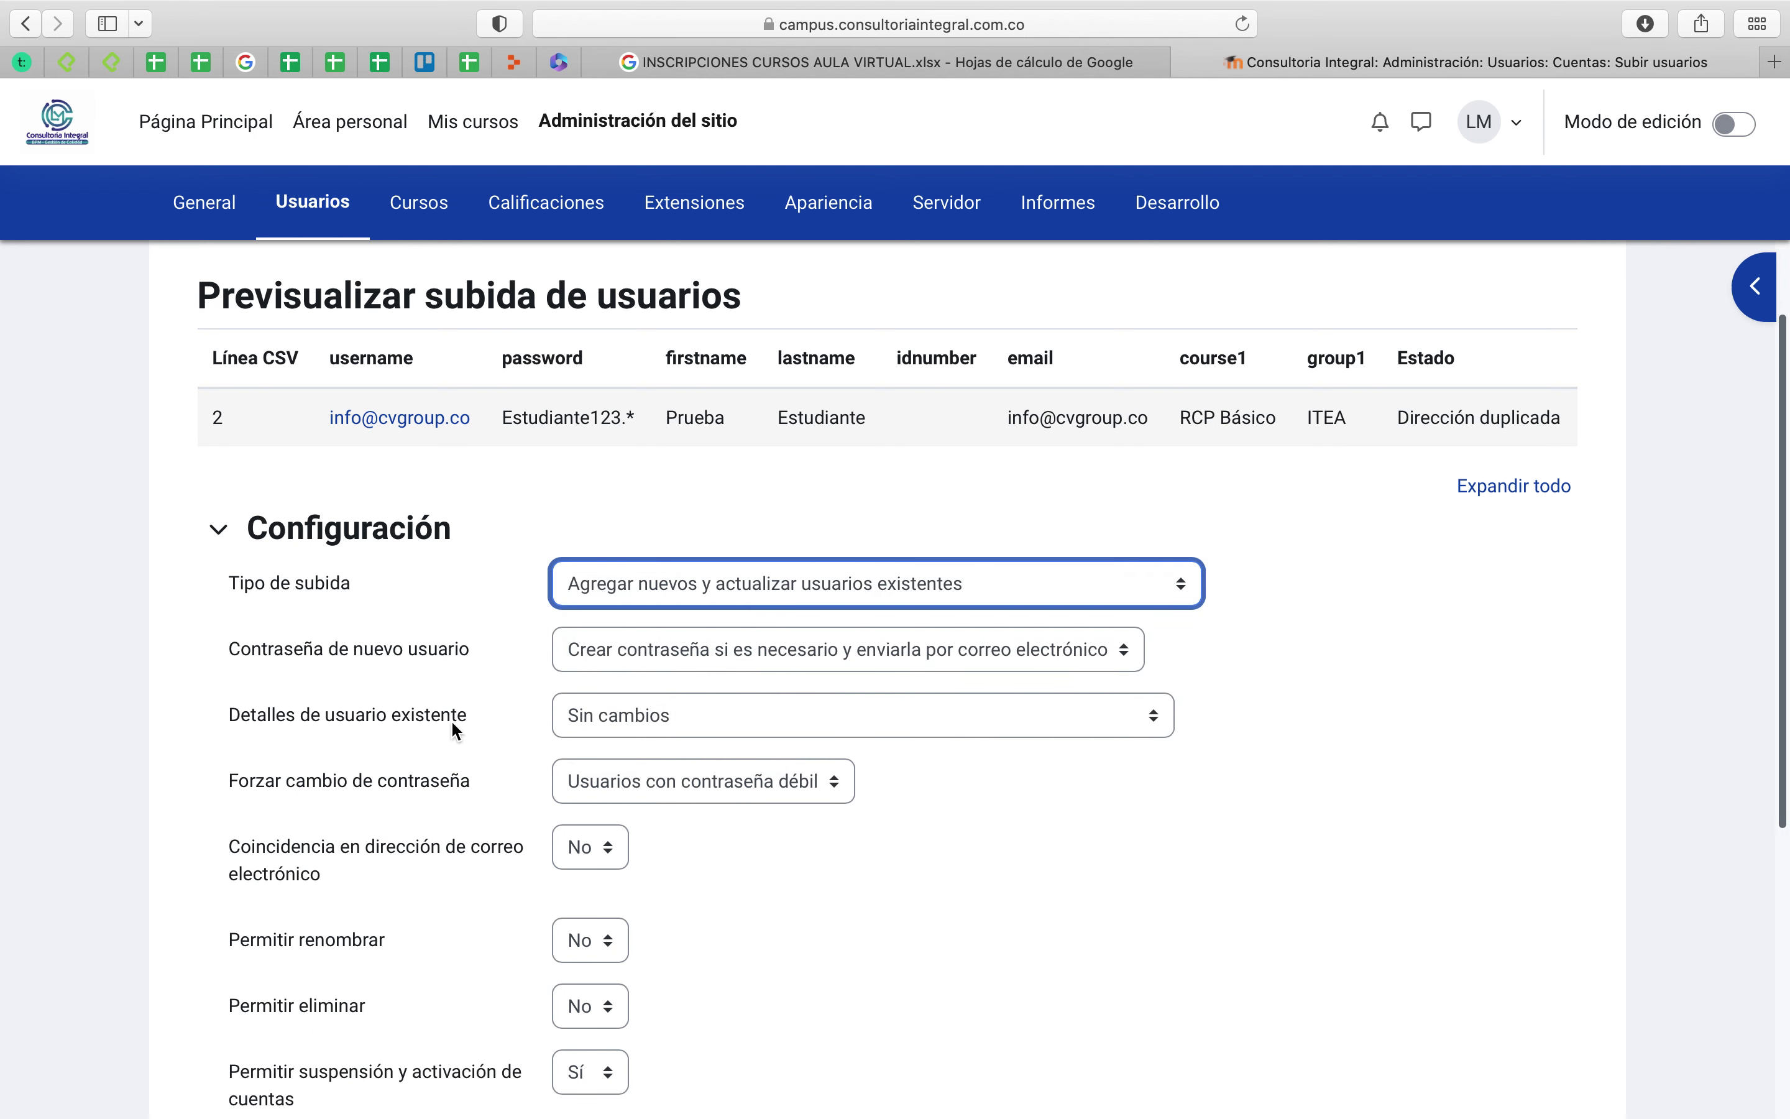
{"action": "left_click", "coordinate": [562, 718]}
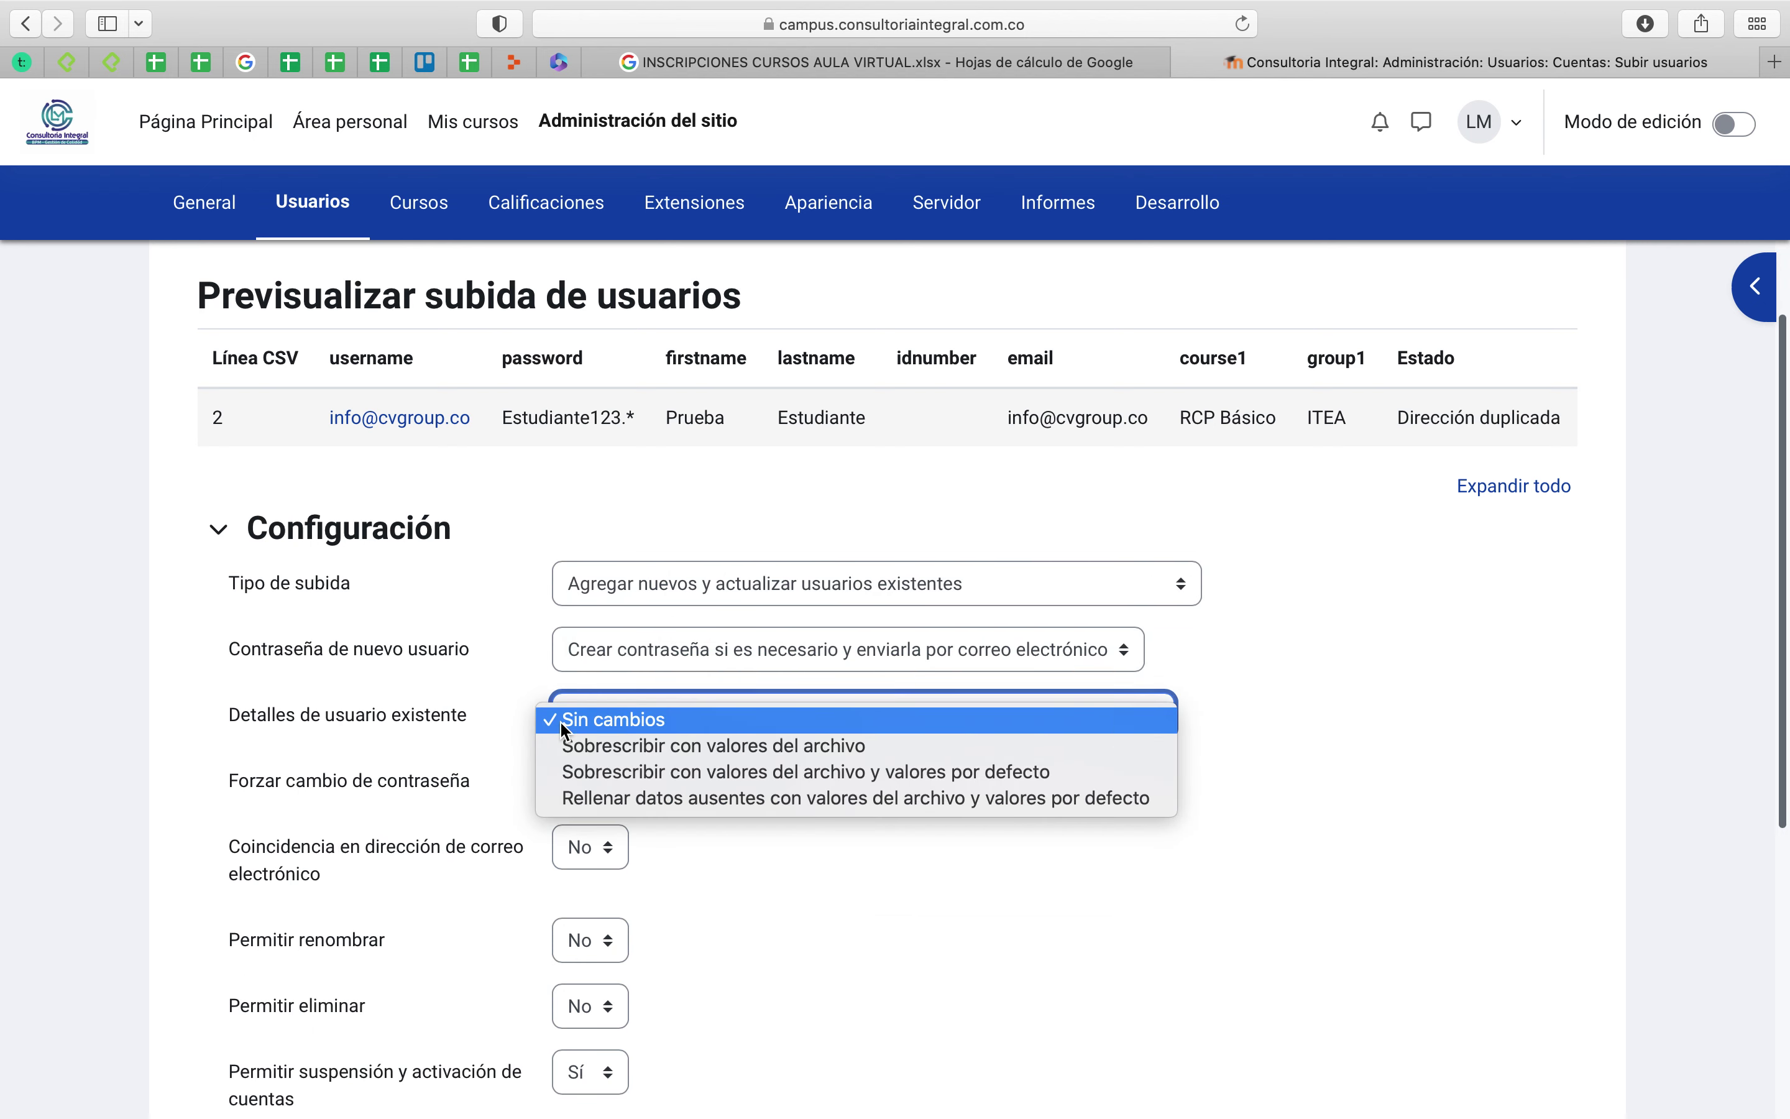
{"action": "left_click", "coordinate": [611, 798]}
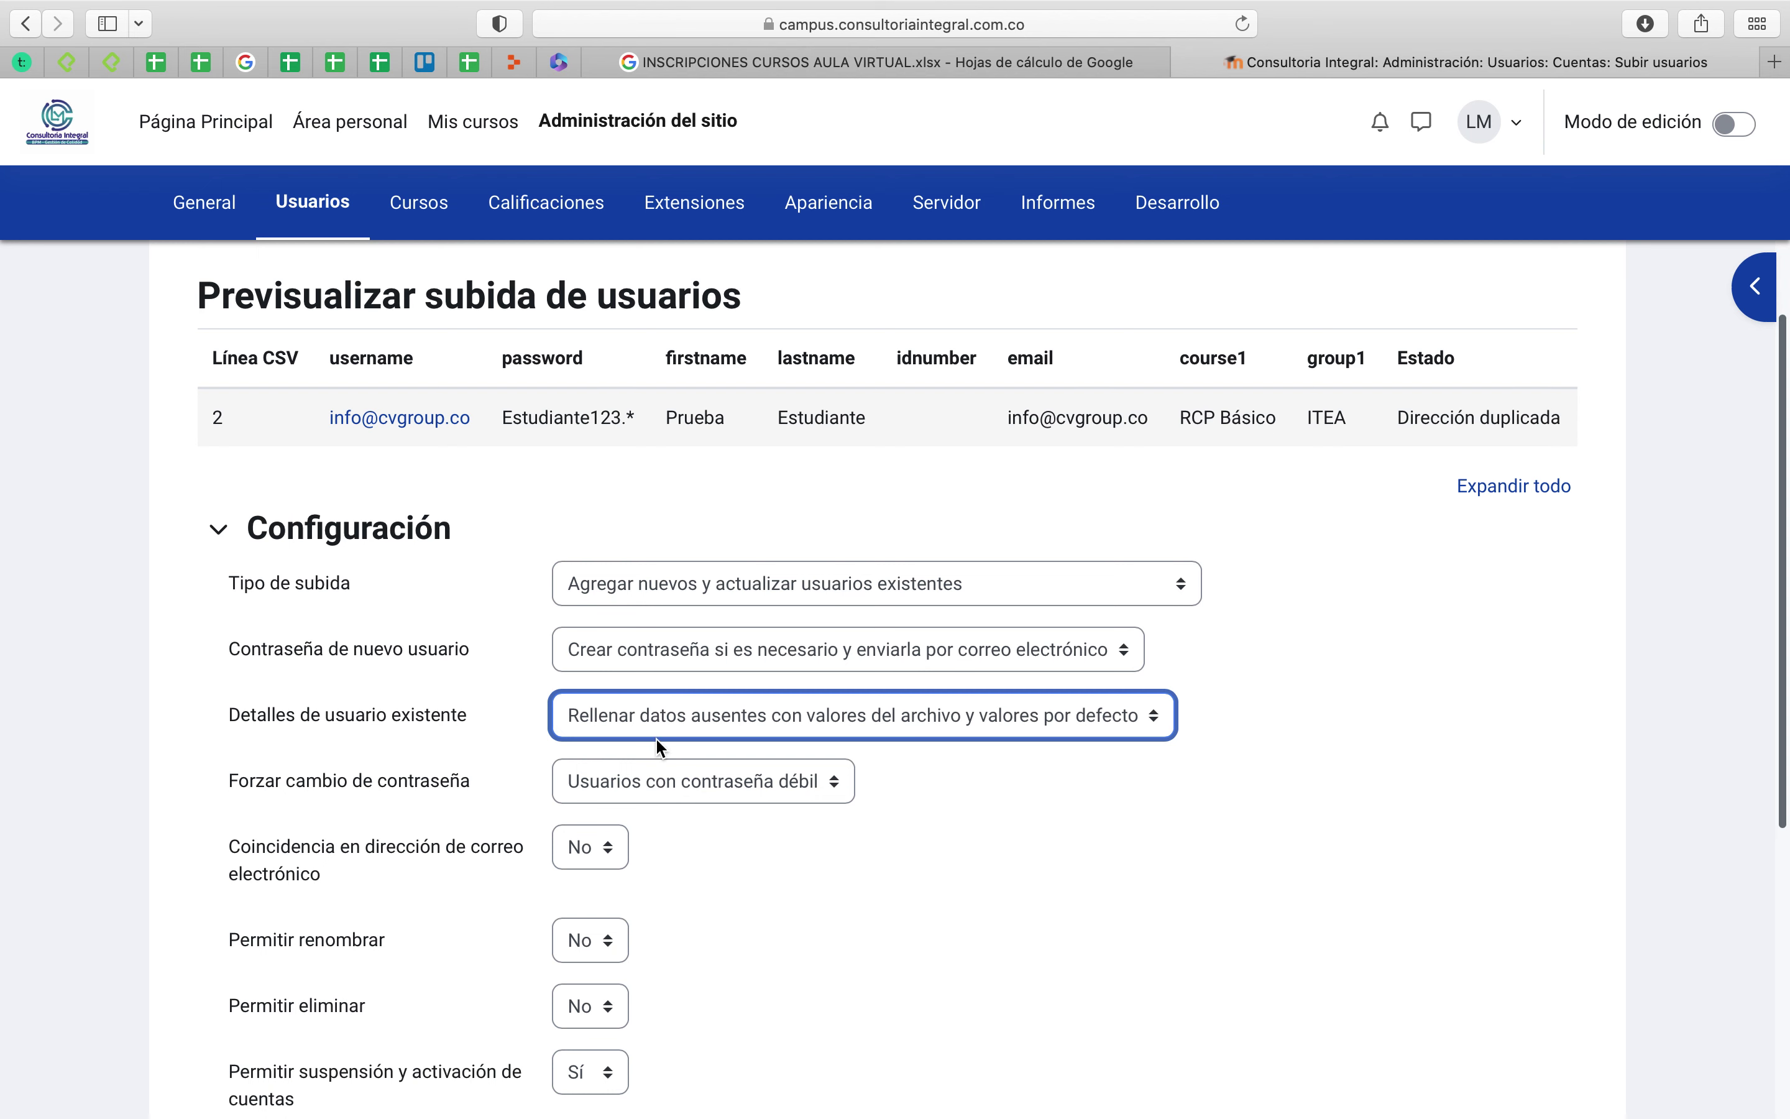
{"action": "scroll", "coordinate": [749, 1022], "scroll_direction": "down", "scroll_amount": 5}
{"action": "scroll", "coordinate": [743, 1021], "scroll_direction": "down", "scroll_amount": 4}
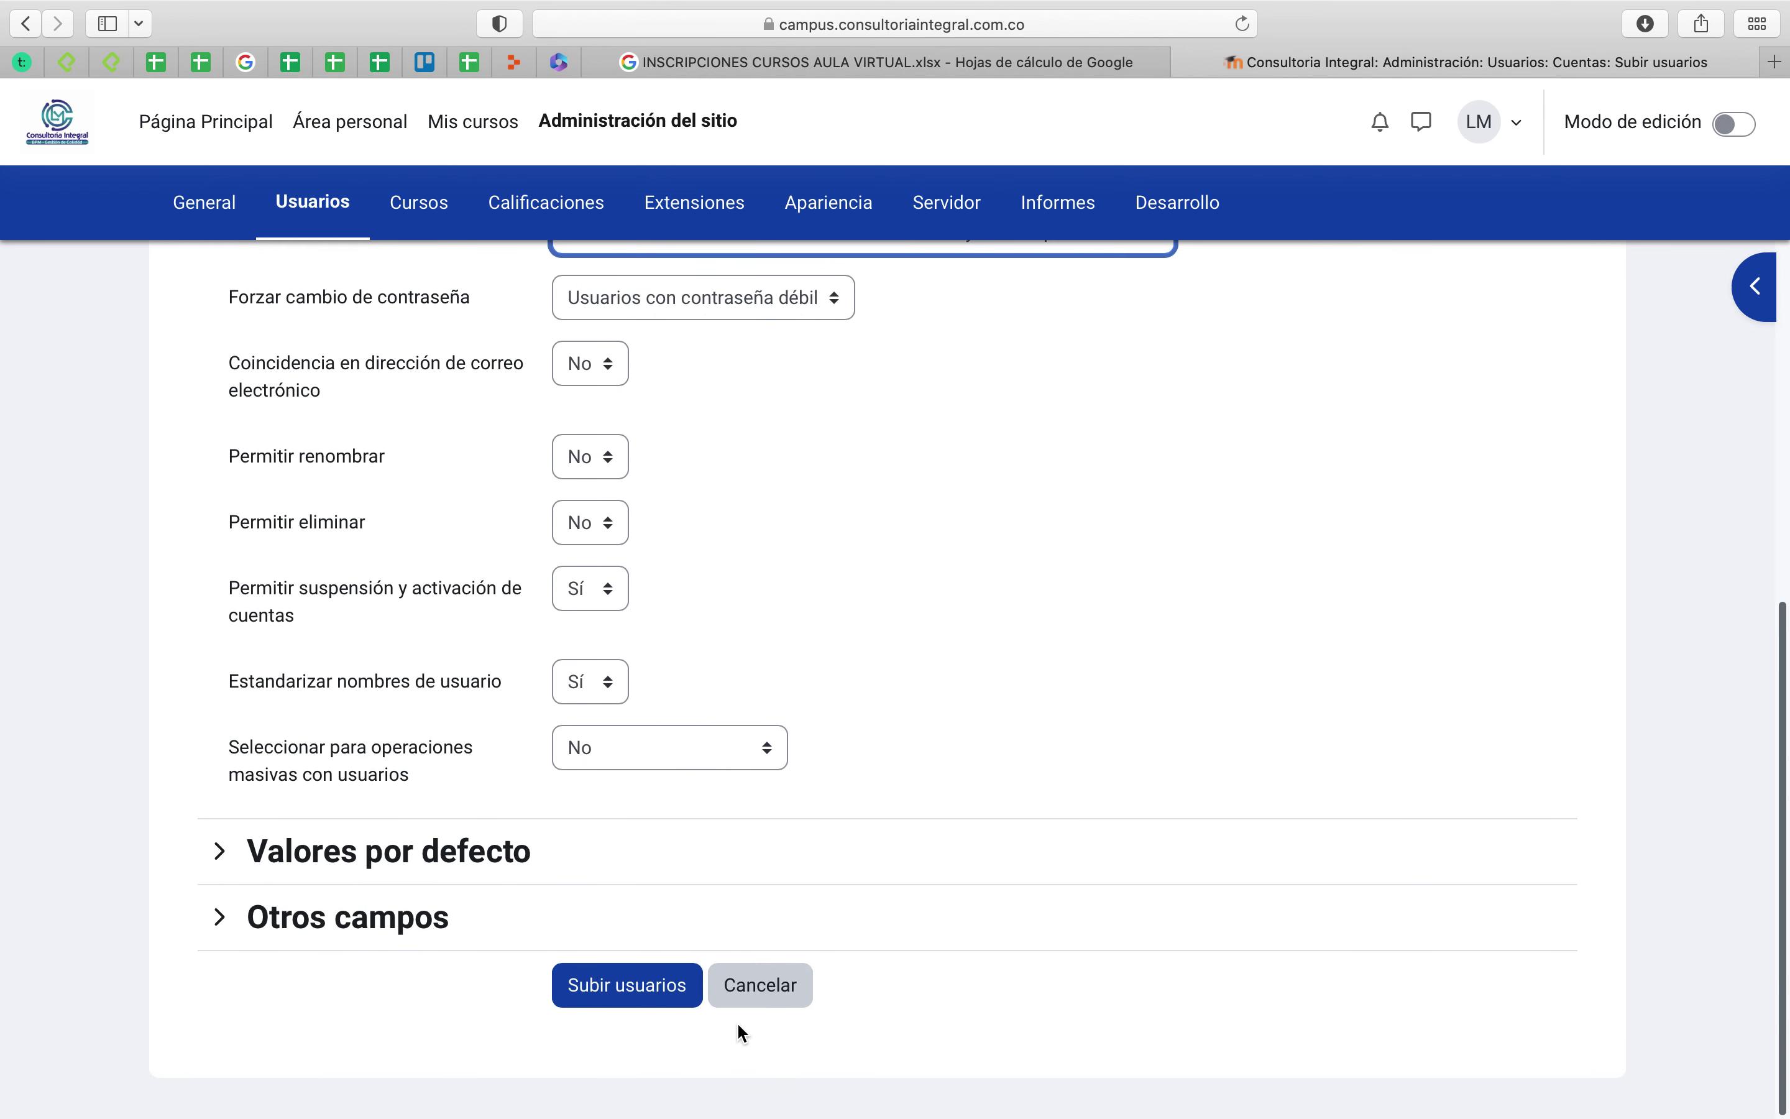
Run the upload, check the RCP Básico / ITEA enrollment result, and open the user's profile
{"action": "left_click", "coordinate": [651, 1001]}
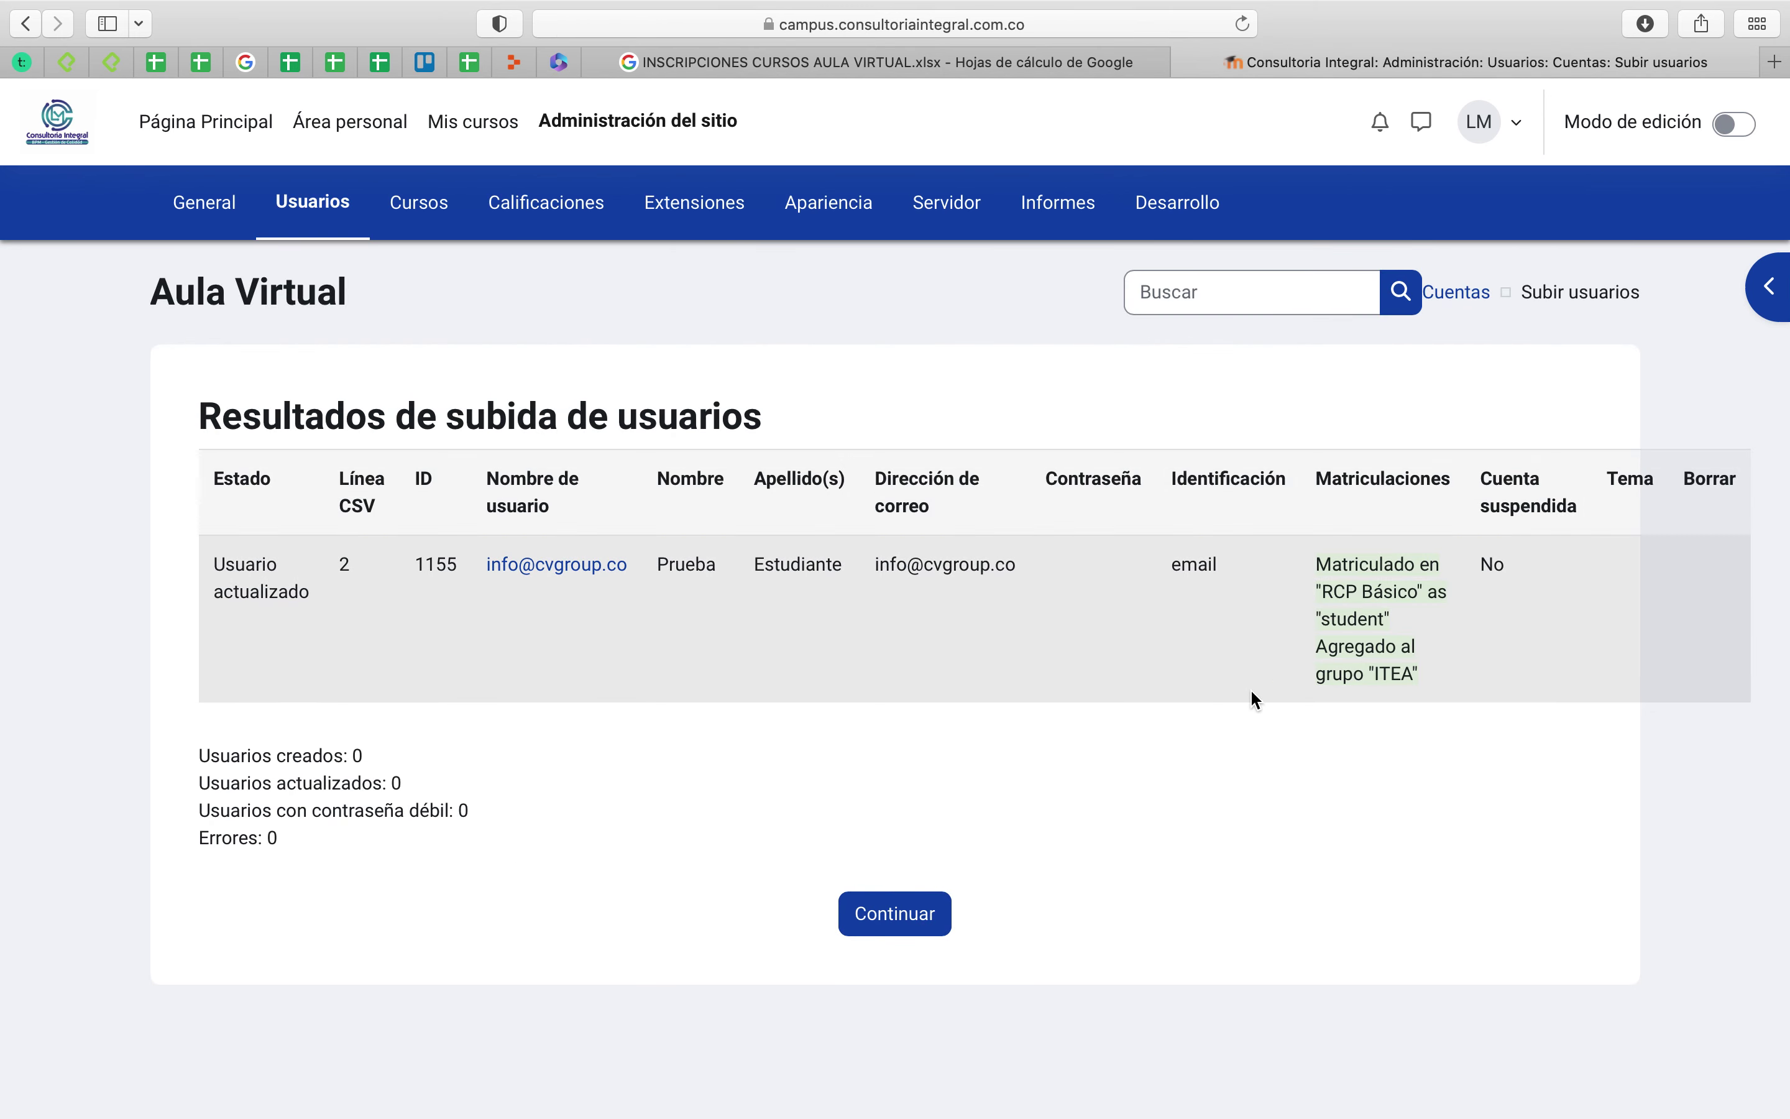
{"action": "left_click_drag", "start_coordinate": [1309, 568], "coordinate": [1413, 607]}
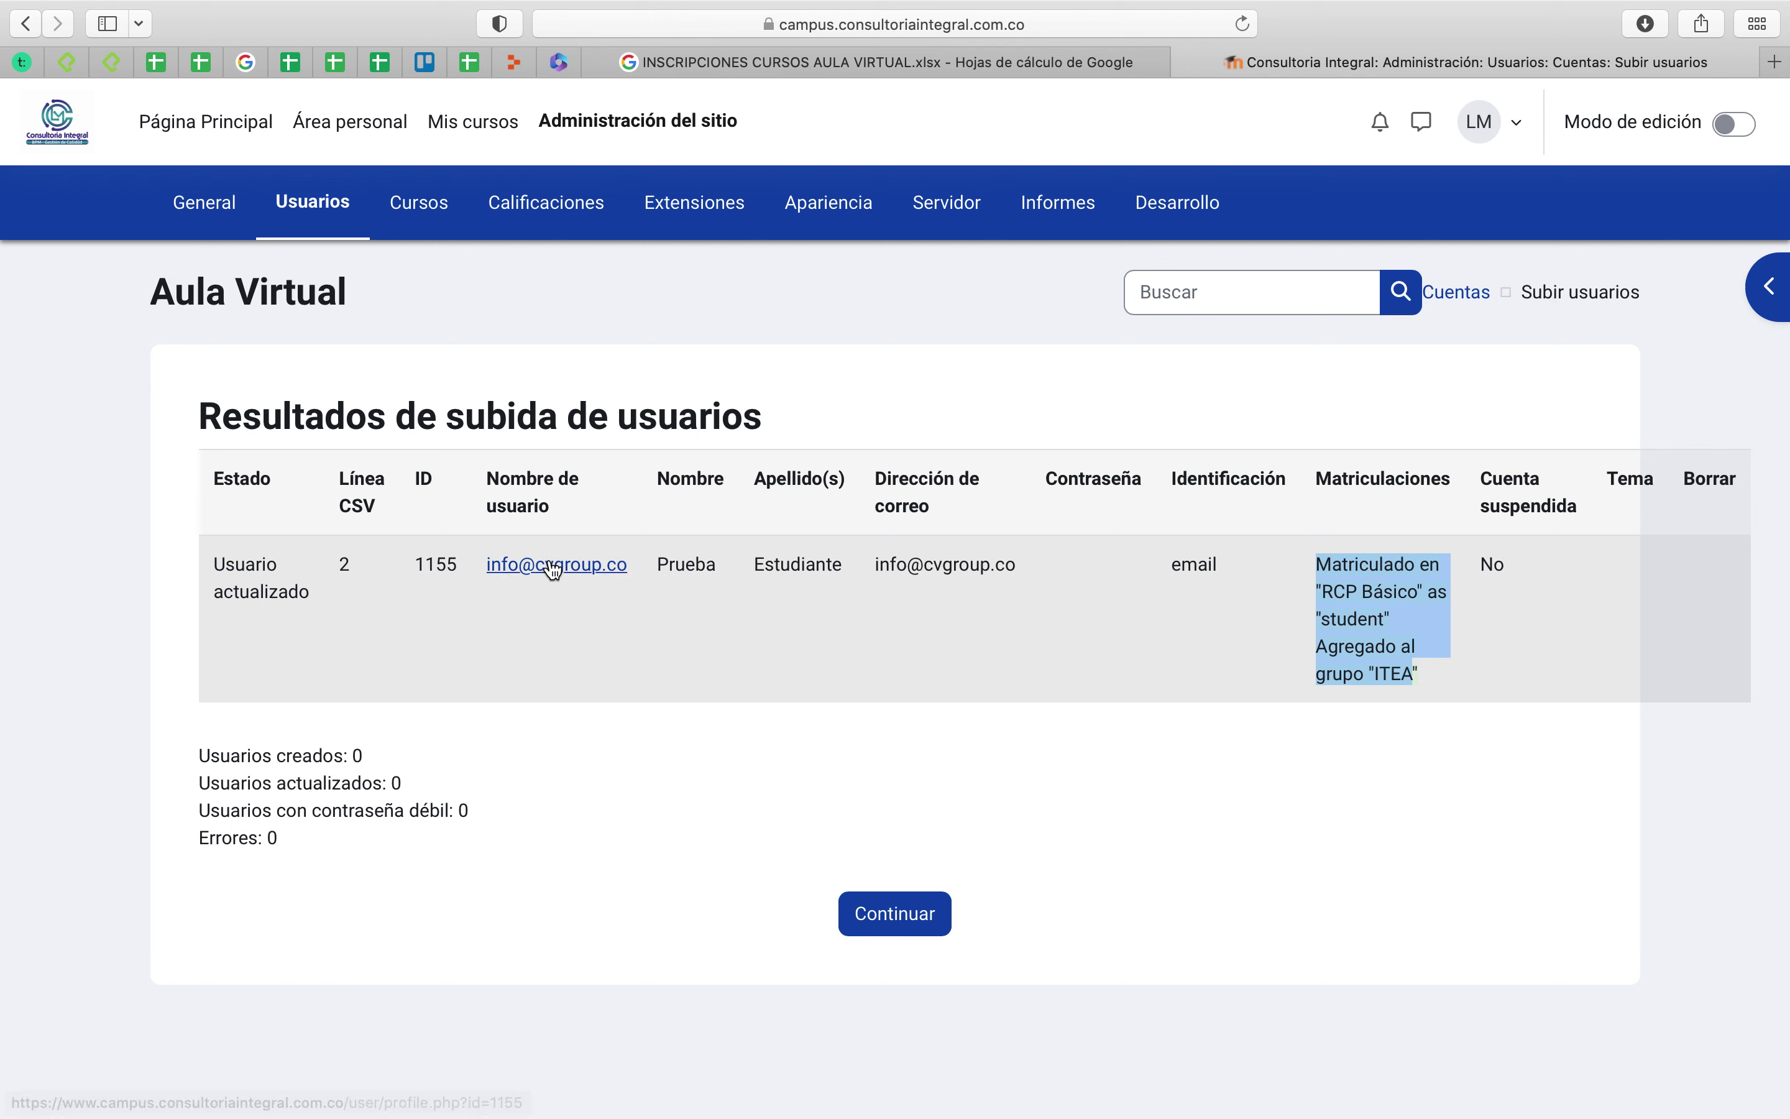
{"action": "left_click", "coordinate": [552, 568]}
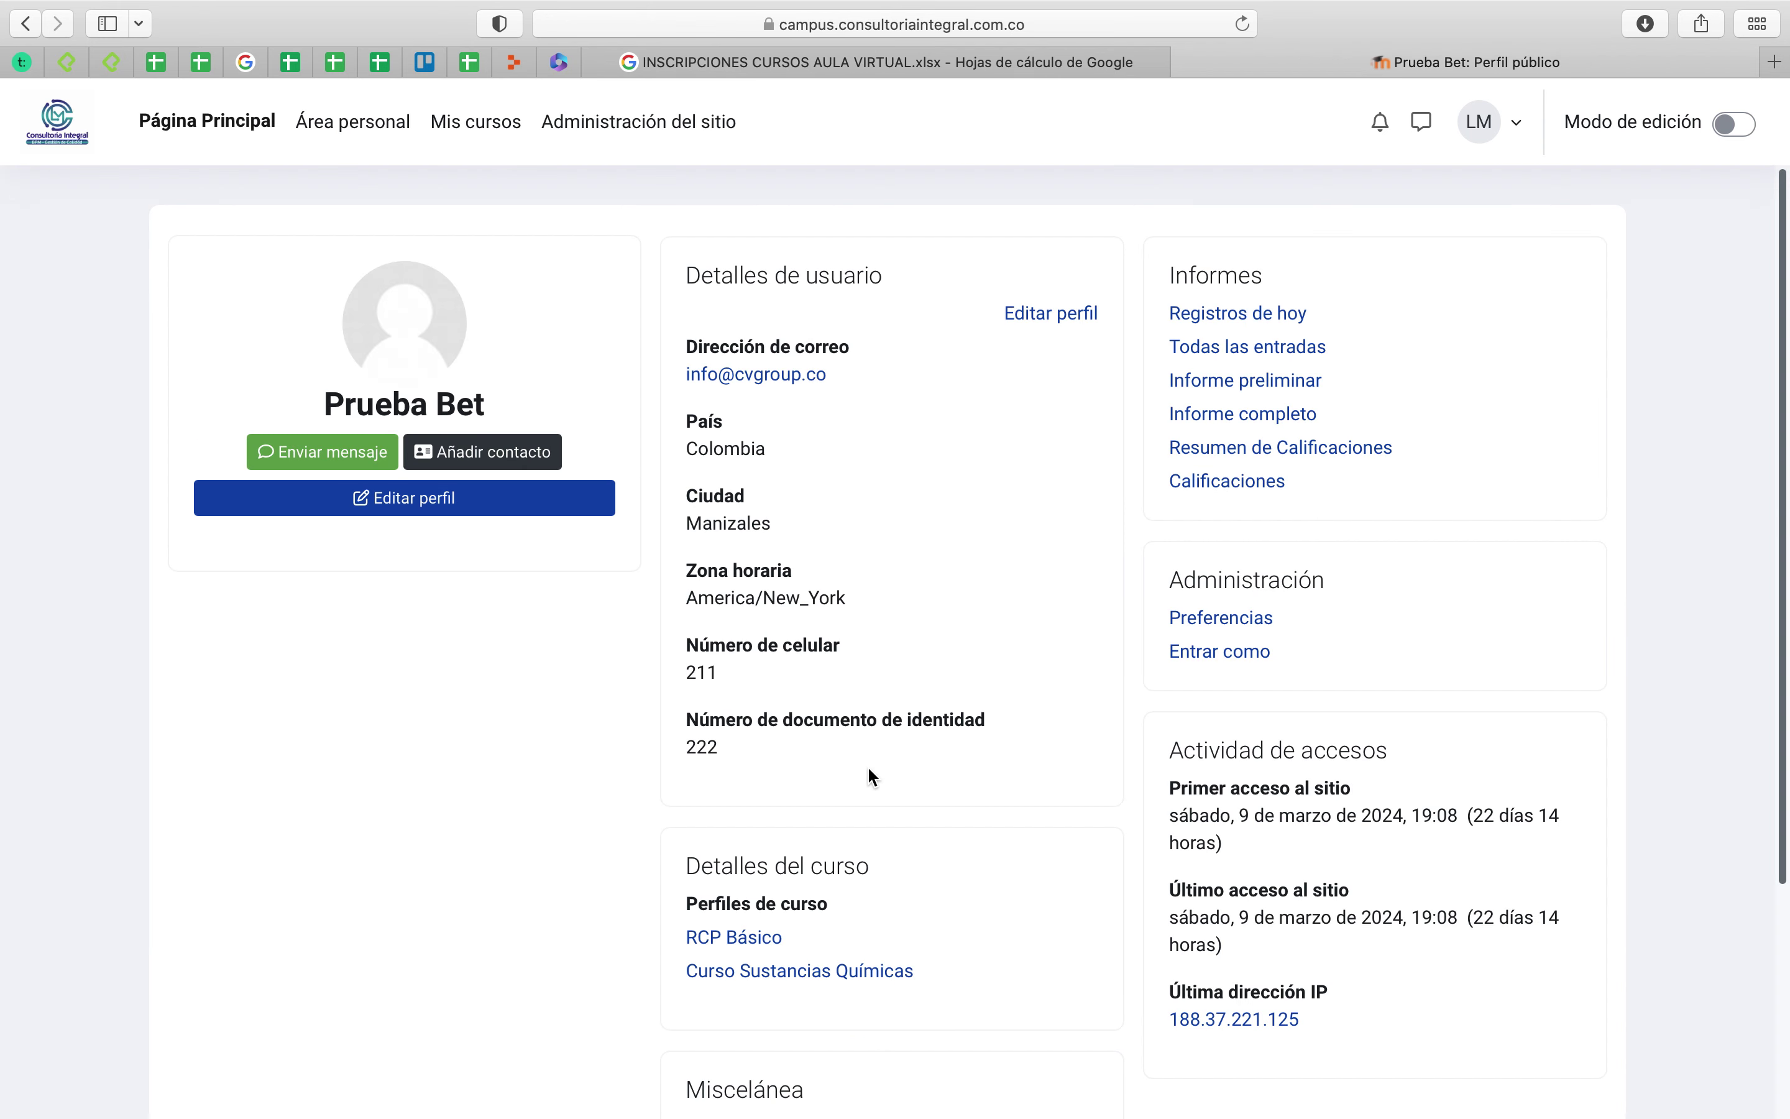
Scroll to Perfiles de curso and confirm RCP Básico is listed on the profile
{"action": "scroll", "coordinate": [868, 769], "scroll_direction": "down", "scroll_amount": 2}
{"action": "left_click_drag", "start_coordinate": [941, 893], "coordinate": [685, 827]}
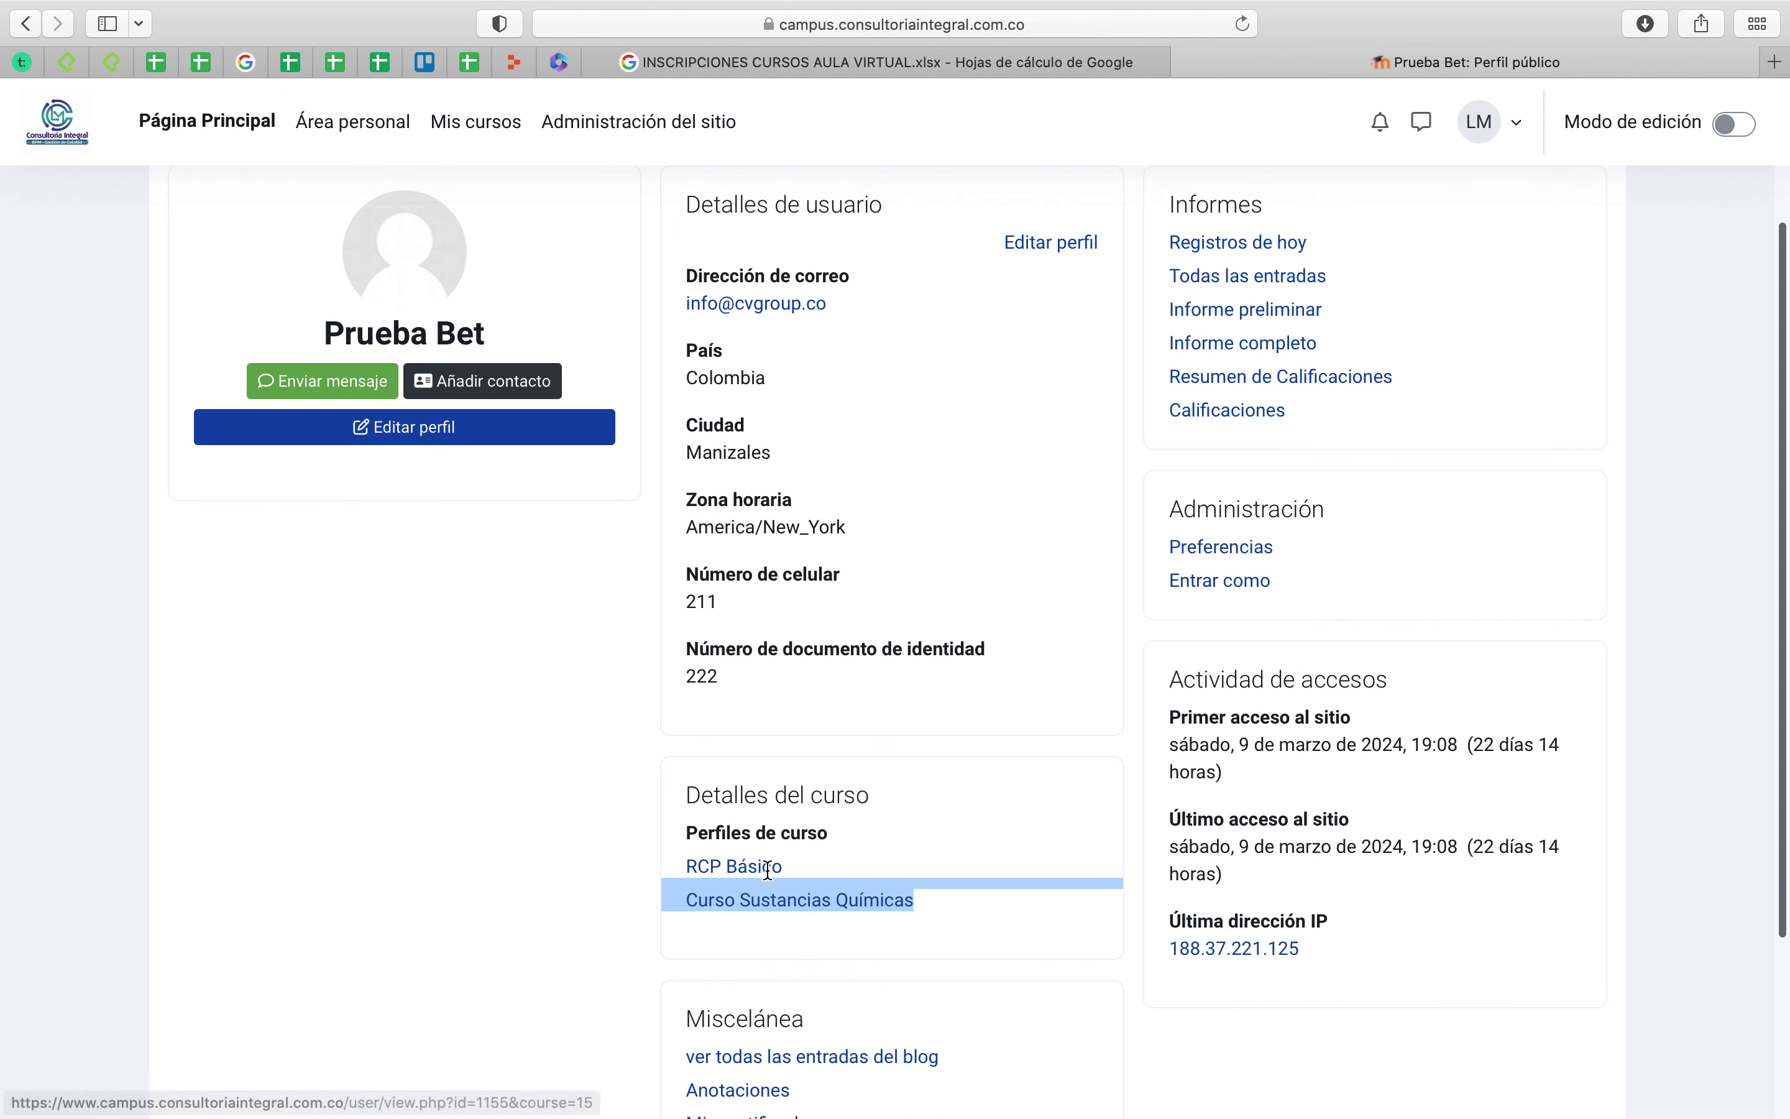